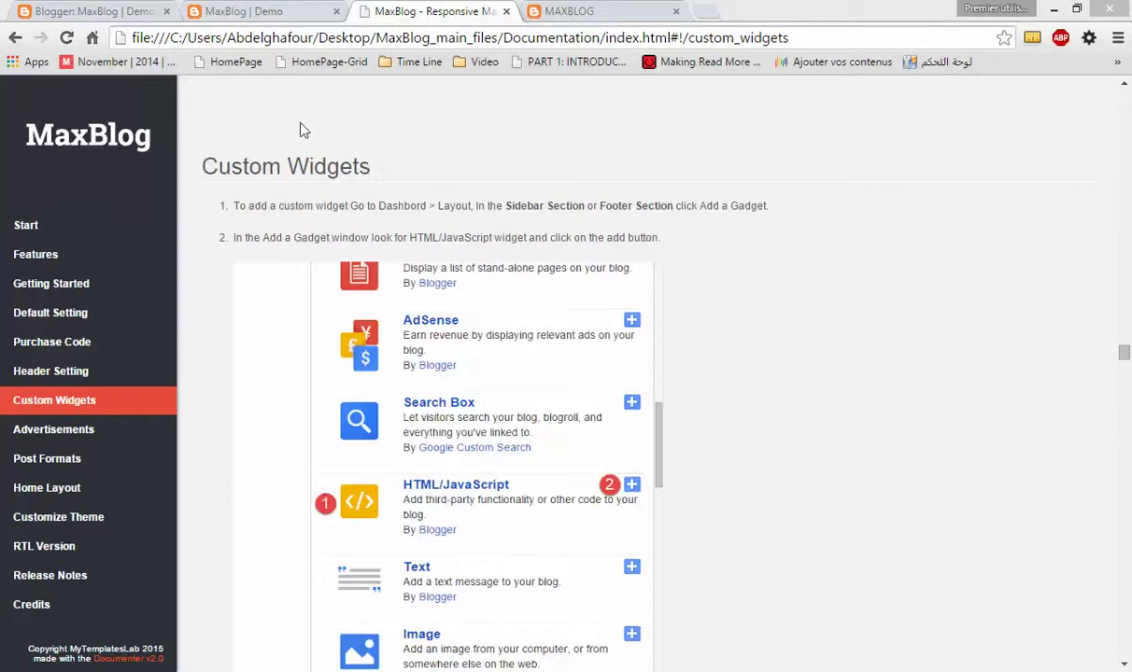
# Start an HTML/JavaScript gadget in the first Footer column, then return to the MaxBlog documentation
pyautogui.click(126, 19)
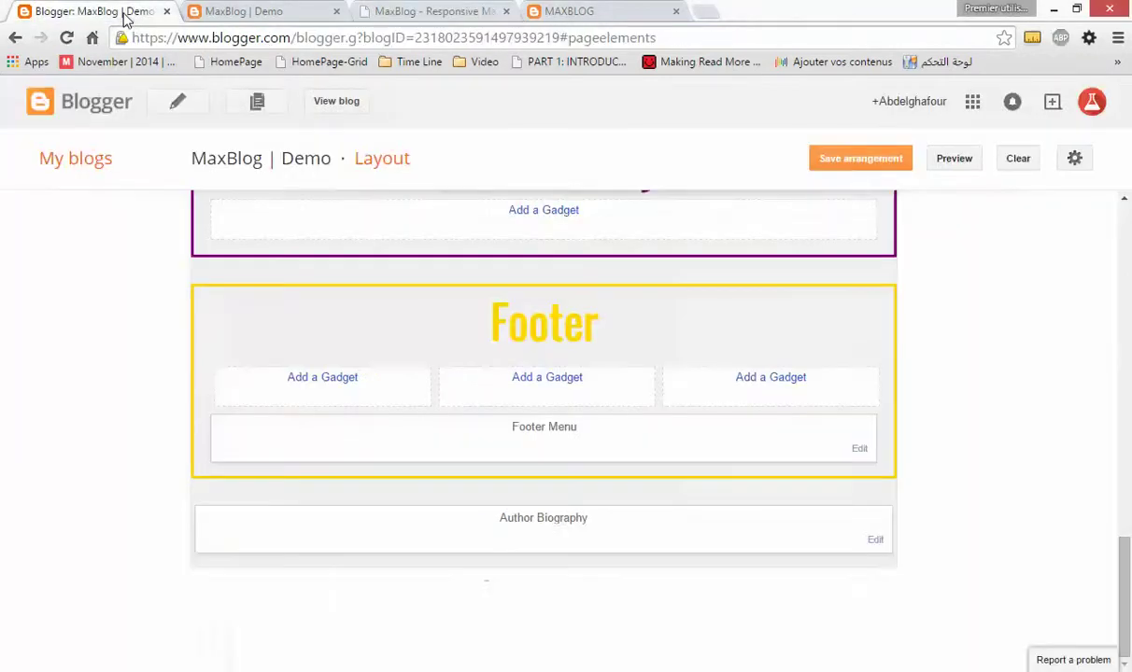
pyautogui.scroll(10, 159, 366)
pyautogui.scroll(4, 154, 374)
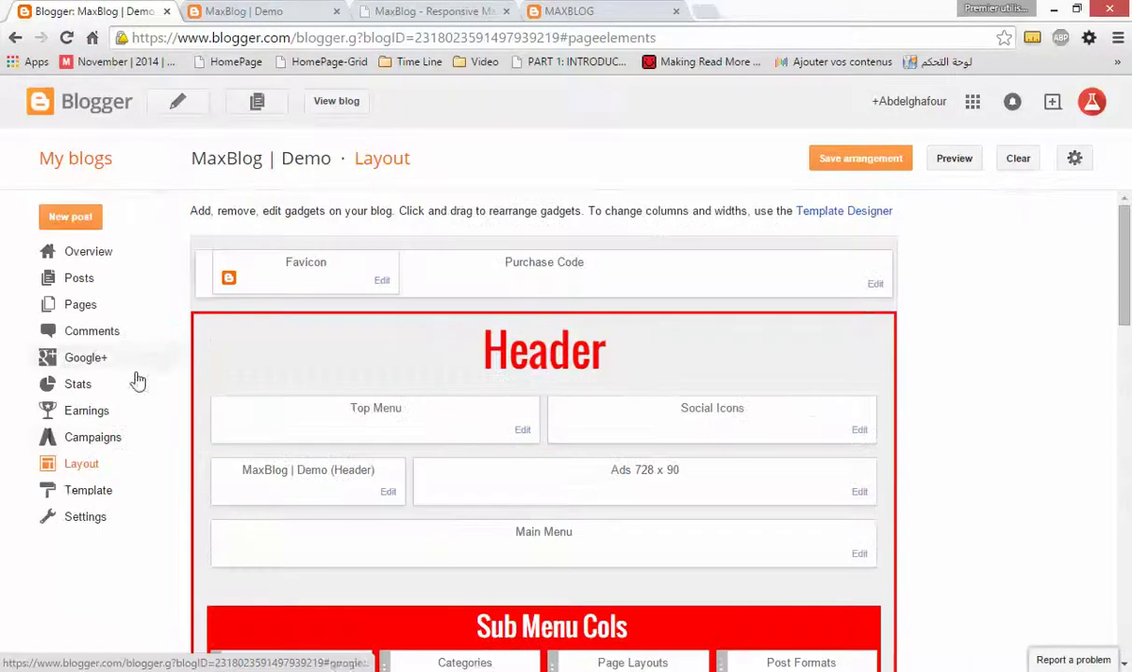
pyautogui.scroll(-15, 110, 469)
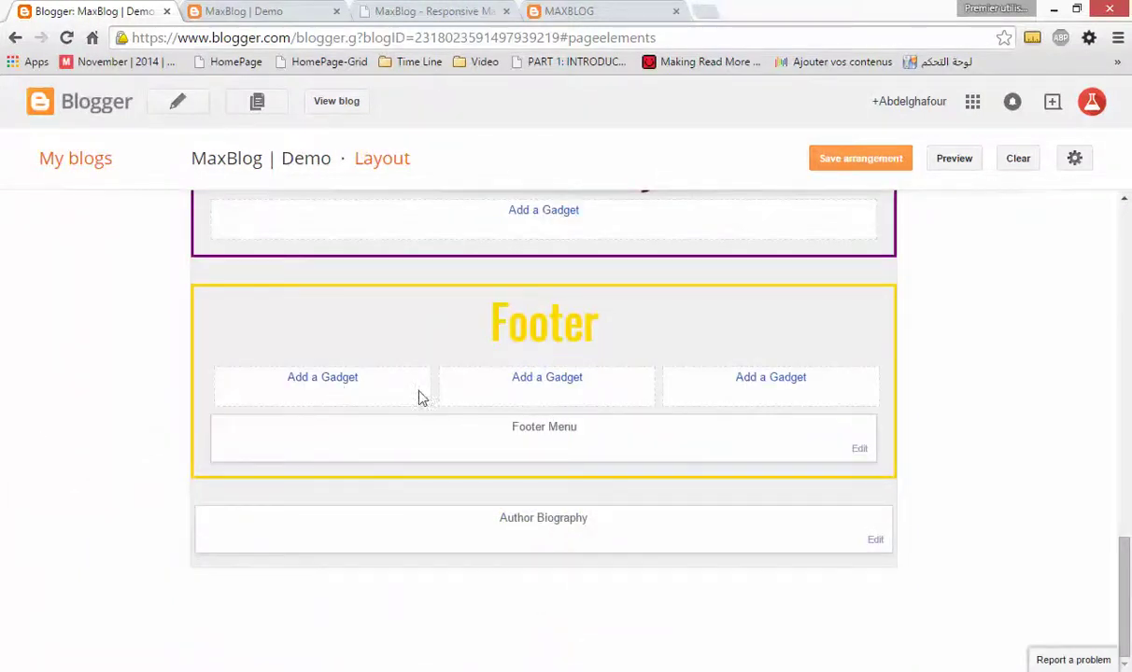
pyautogui.click(329, 380)
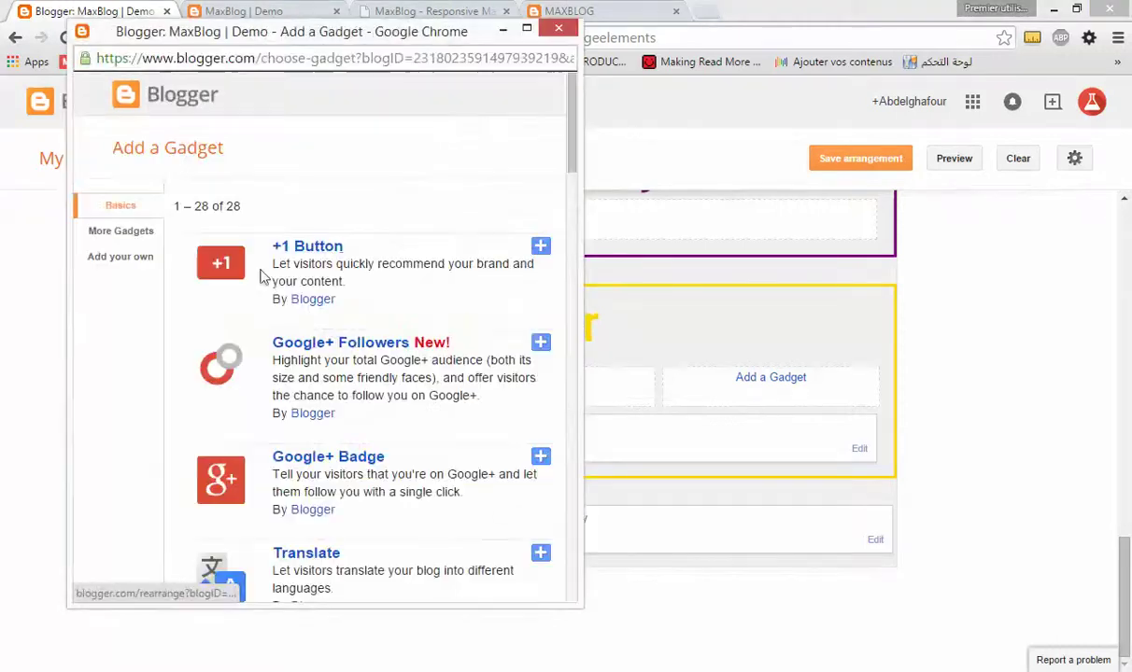
pyautogui.middleClick(262, 275)
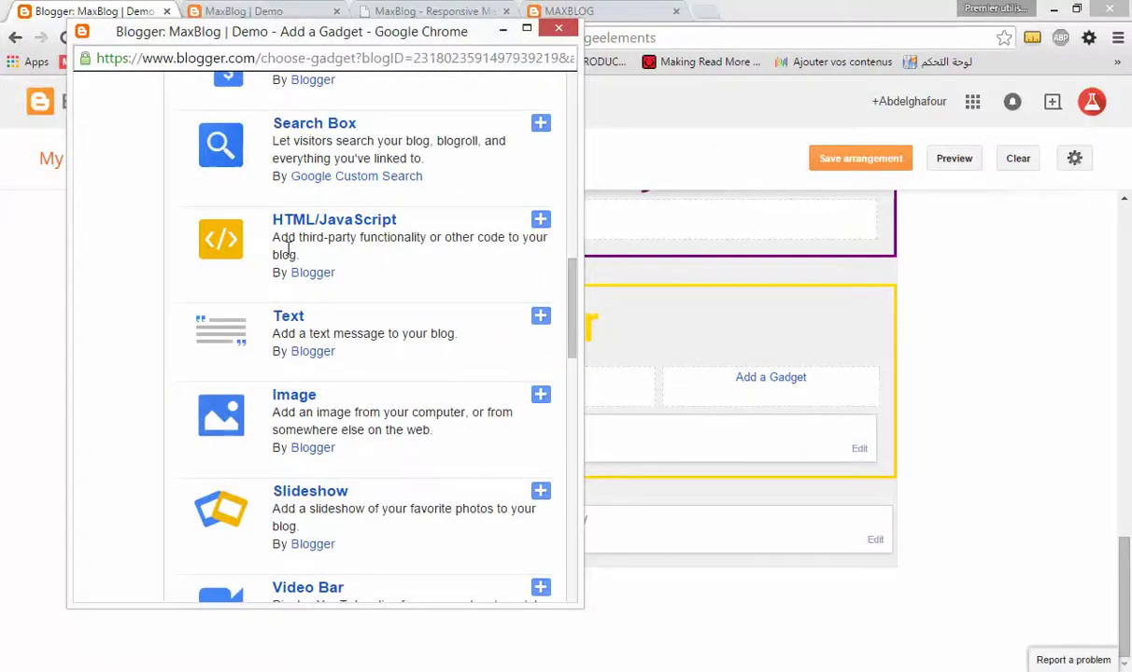
pyautogui.click(446, 11)
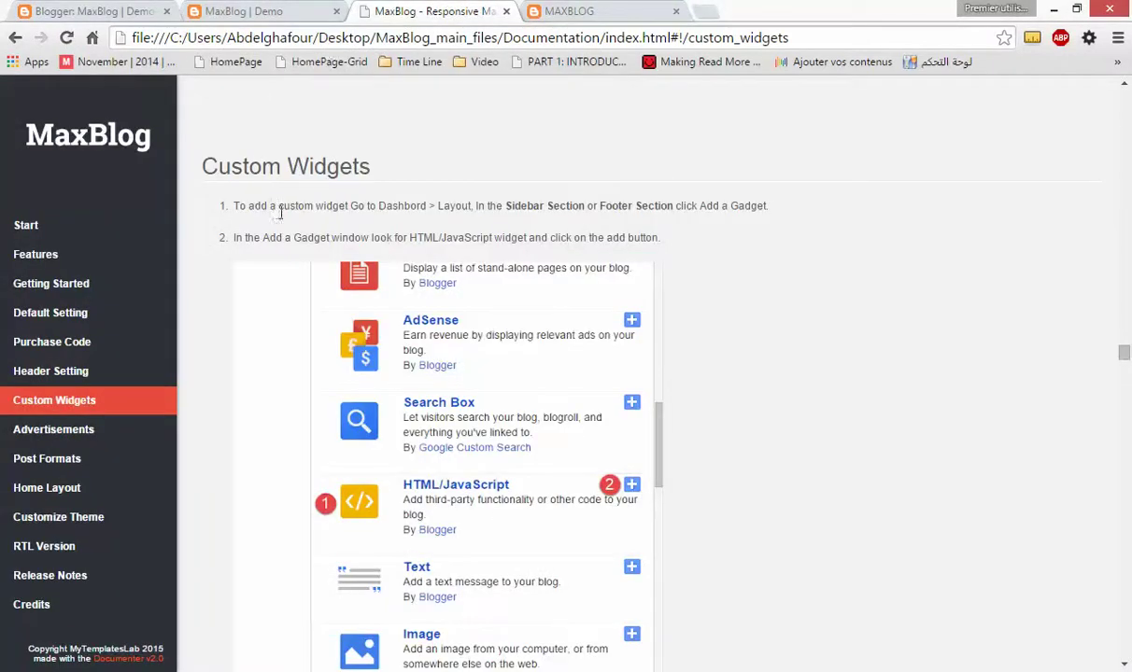
pyautogui.scroll(-5, 341, 288)
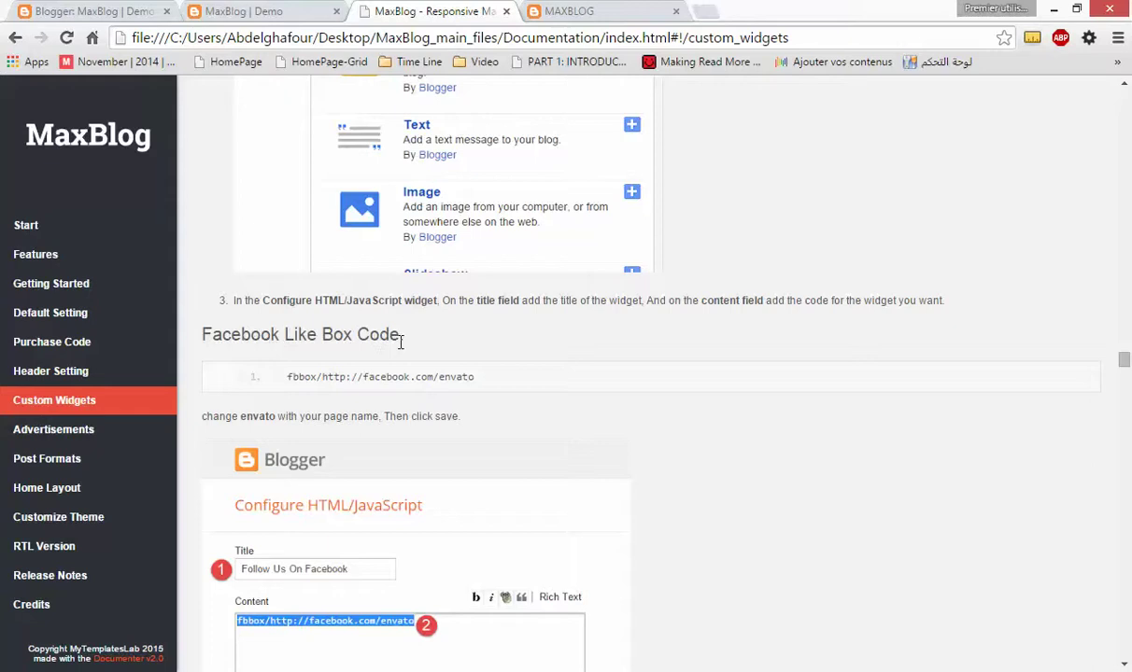
pyautogui.moveTo(286, 377); pyautogui.dragTo(480, 391)
pyautogui.hotkey('ctrl', 'c')
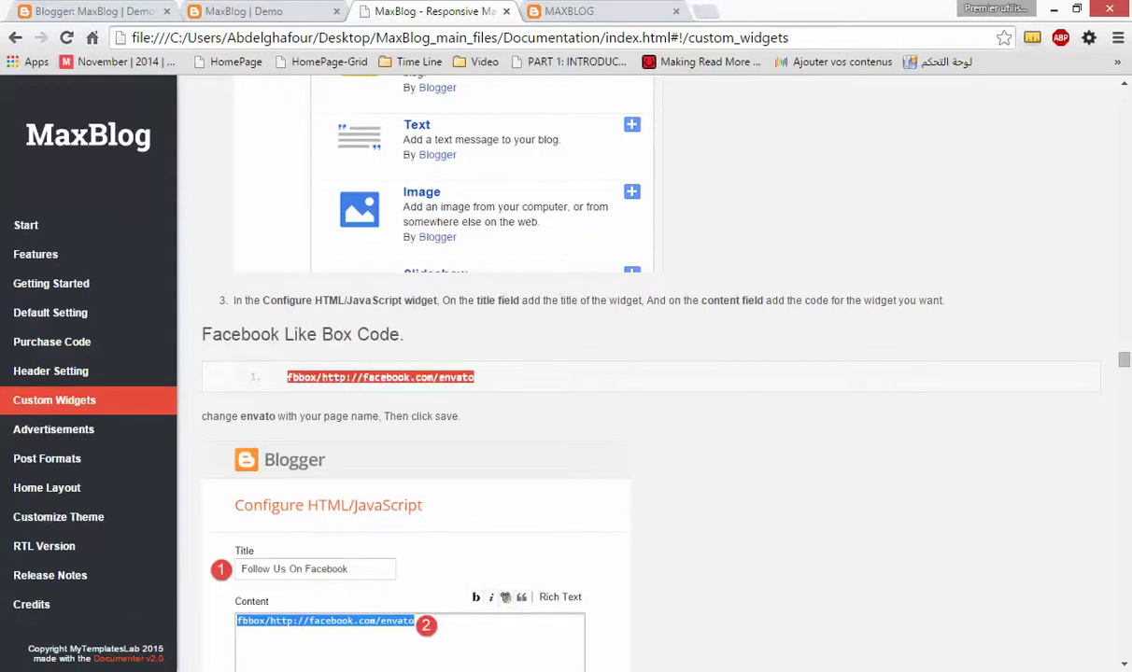
pyautogui.click(293, 561)
# Paste the code, change envato to mytemplateslab, title it 'Follow me on Facebook', and save
pyautogui.click(270, 343)
pyautogui.hotkey('ctrl', 'v')
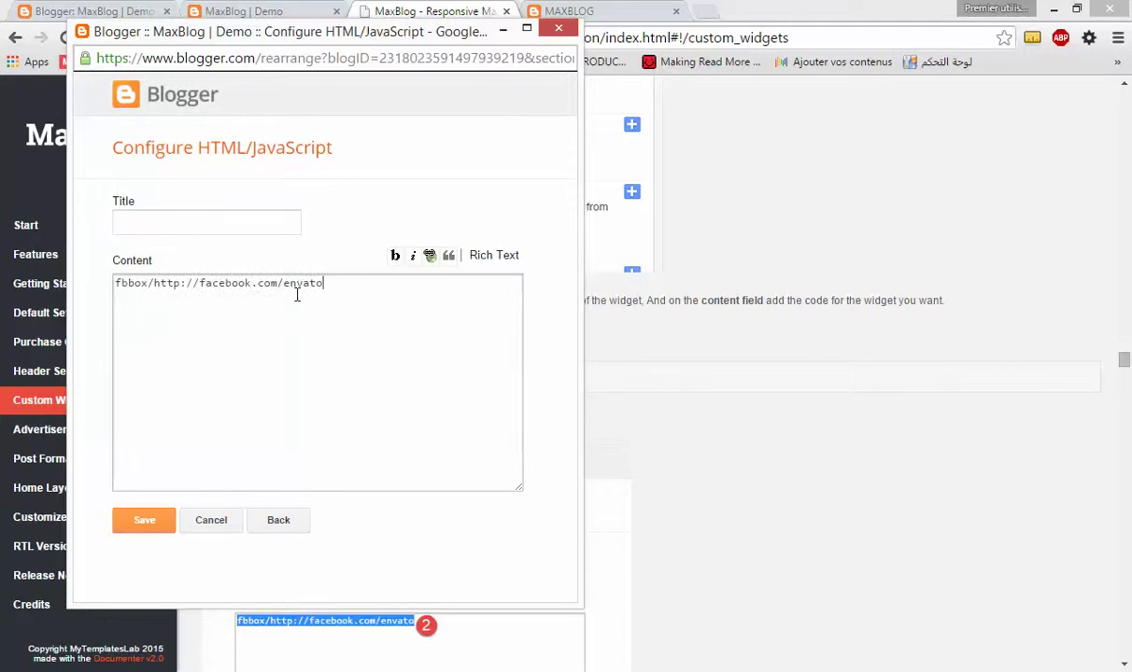
pyautogui.moveTo(284, 285); pyautogui.dragTo(331, 285)
pyautogui.write('mytemplateslab')
pyautogui.click(245, 216)
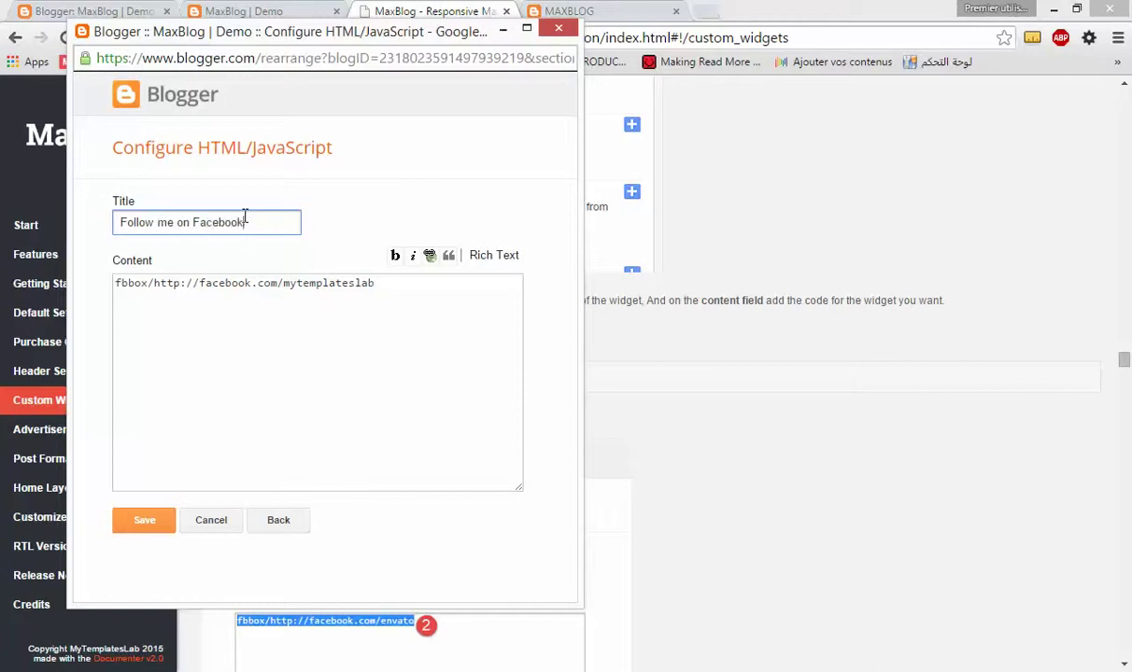
pyautogui.click(147, 520)
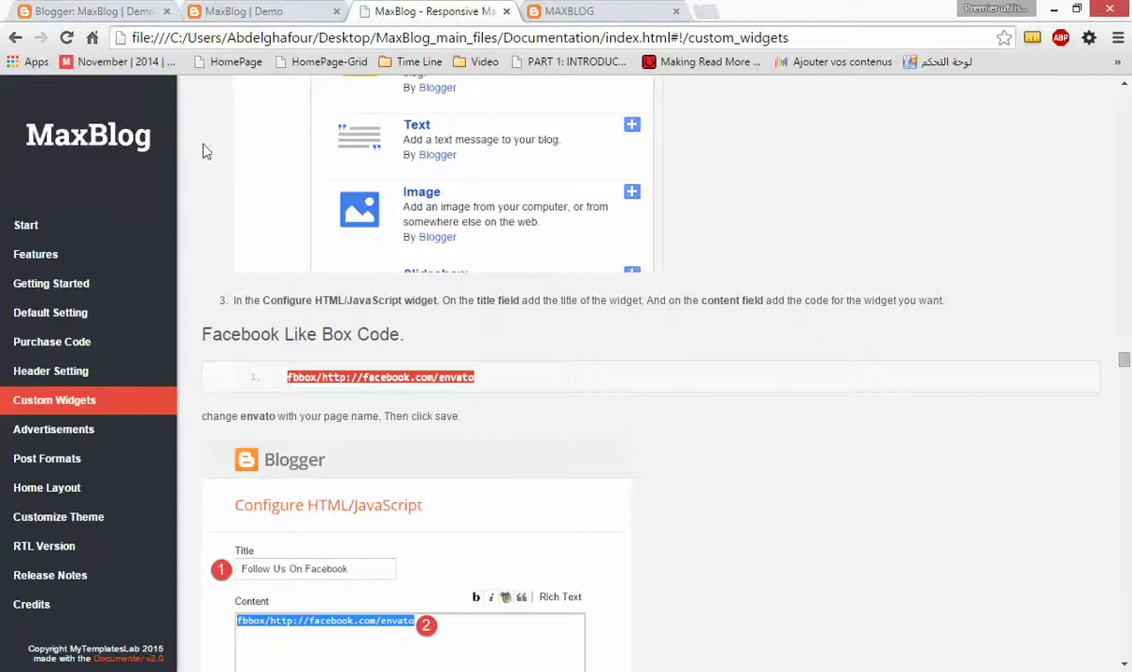
# Check the saved Facebook gadget, then copy the Recent Posts code 5/recent posts from the documentation
pyautogui.click(121, 11)
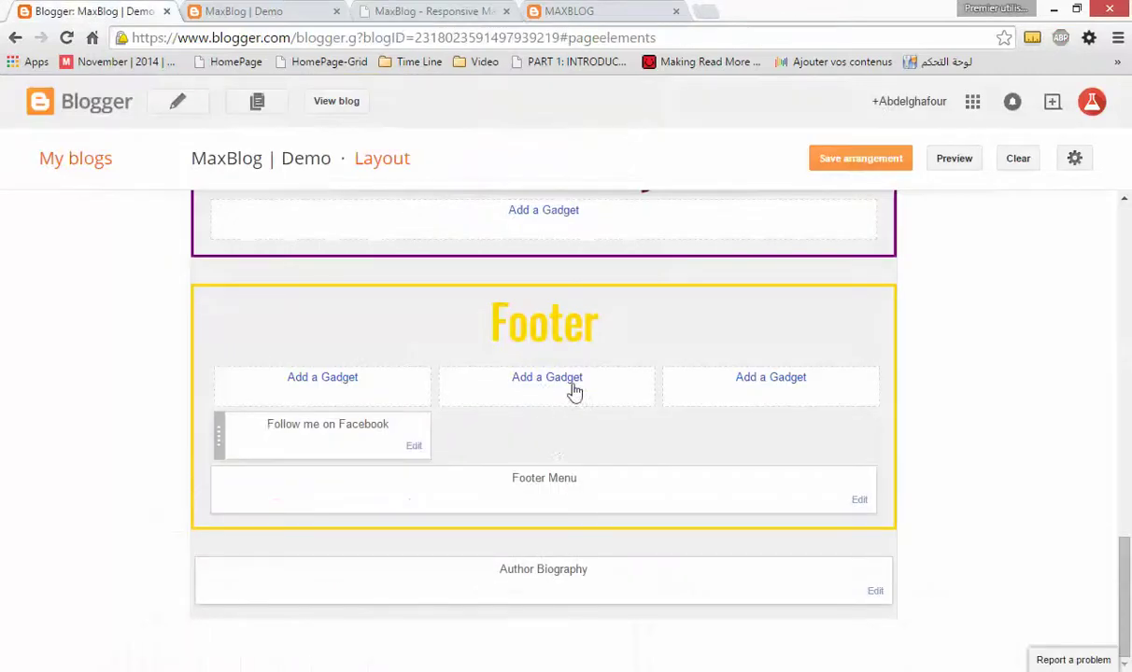
pyautogui.click(435, 11)
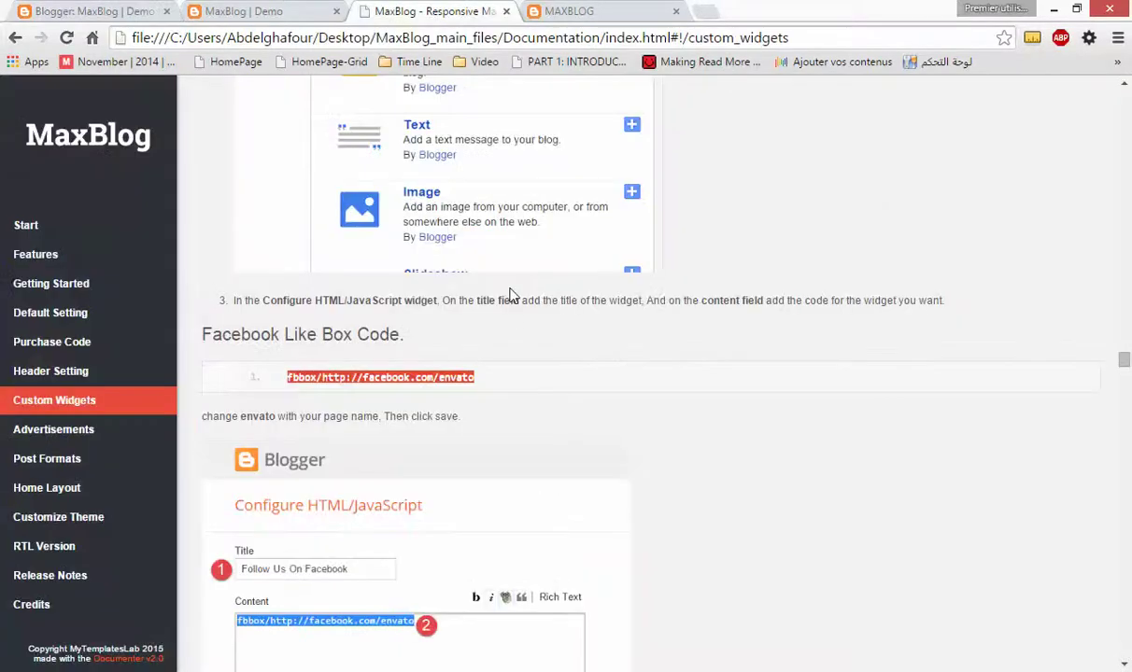
pyautogui.middleClick(512, 324)
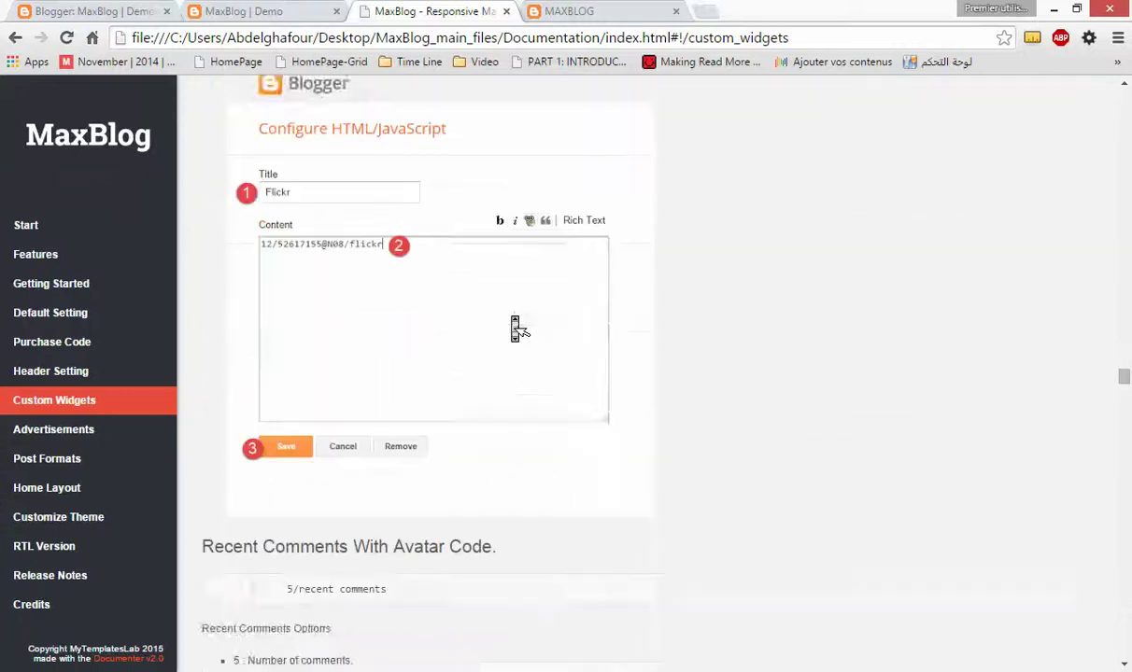
pyautogui.middleClick(515, 329)
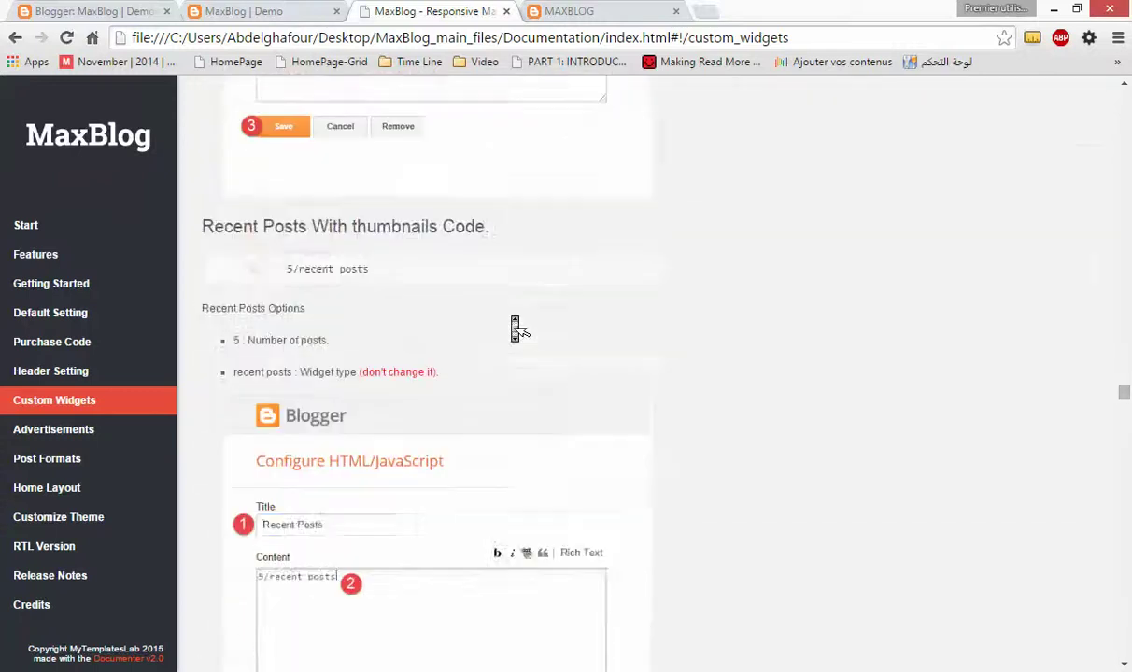
pyautogui.moveTo(286, 272); pyautogui.dragTo(393, 272)
pyautogui.hotkey('ctrl', 'c')
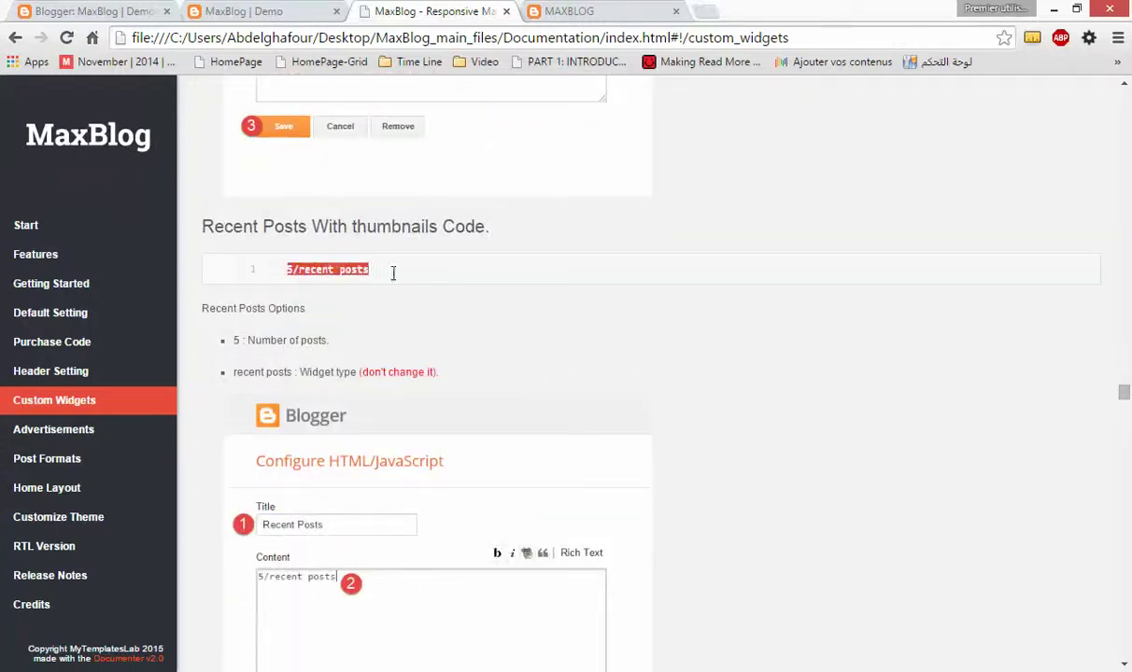
pyautogui.click(90, 14)
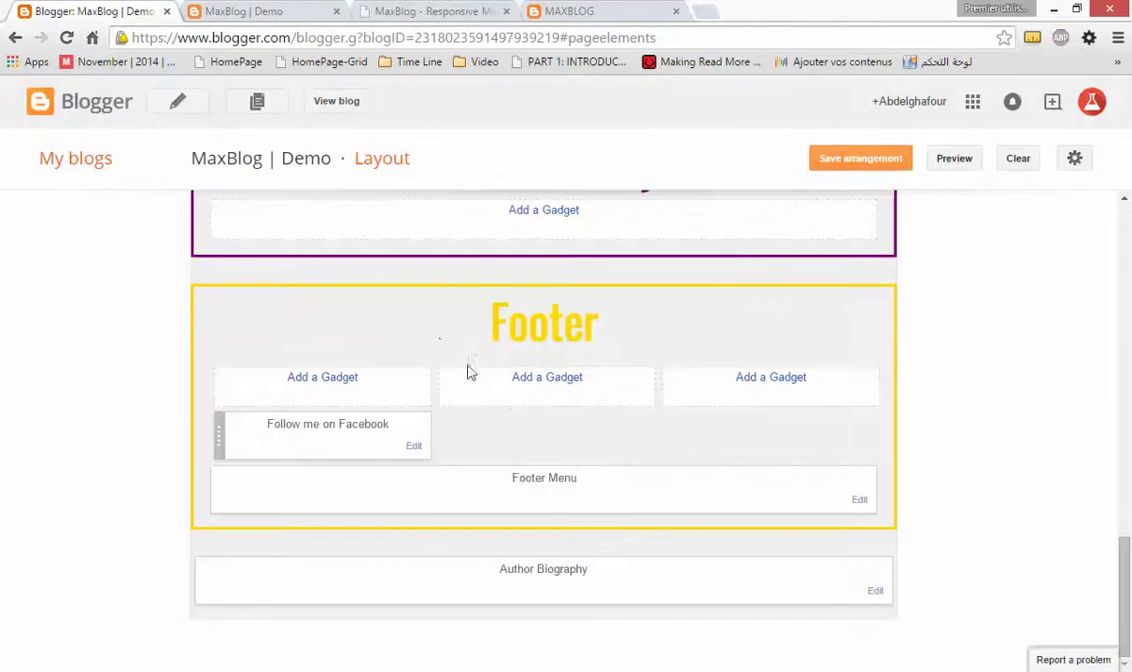
# Save an HTML/JavaScript gadget titled 'Latest Posts' with 5/recent posts in the middle Footer column
pyautogui.click(558, 384)
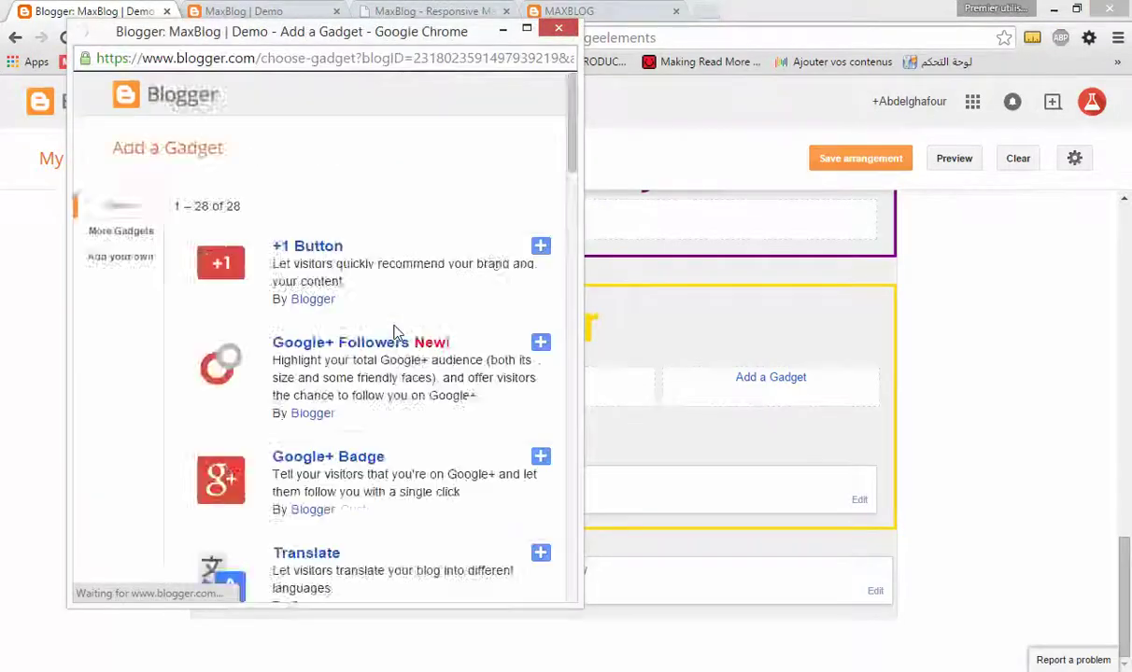
pyautogui.scroll(-10, 397, 336)
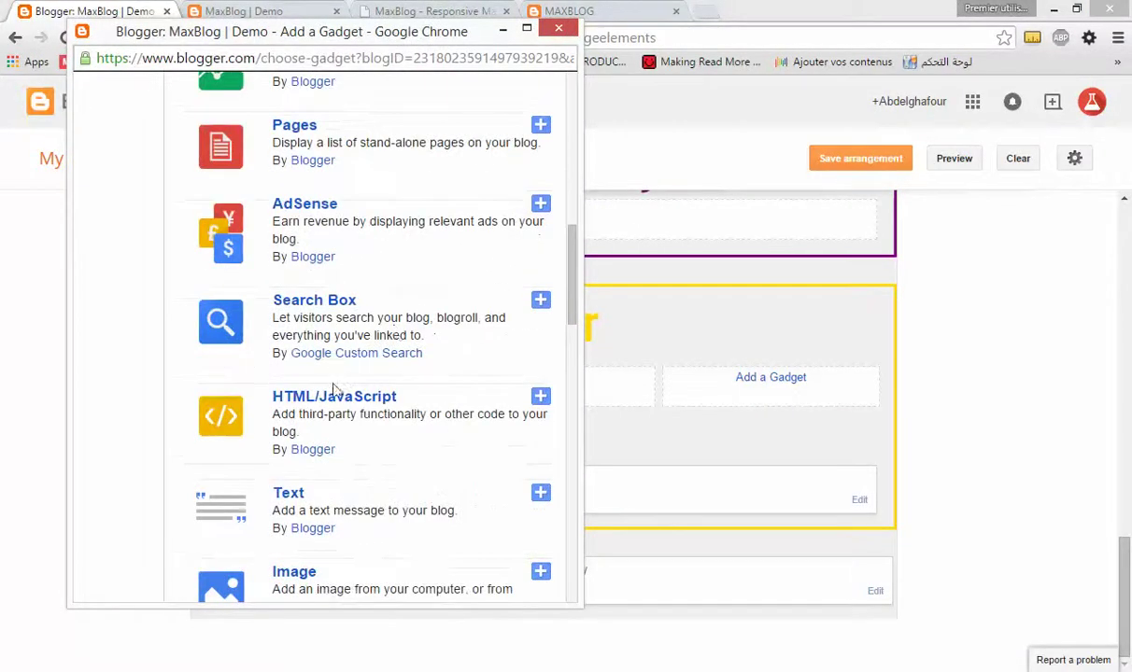
pyautogui.click(329, 398)
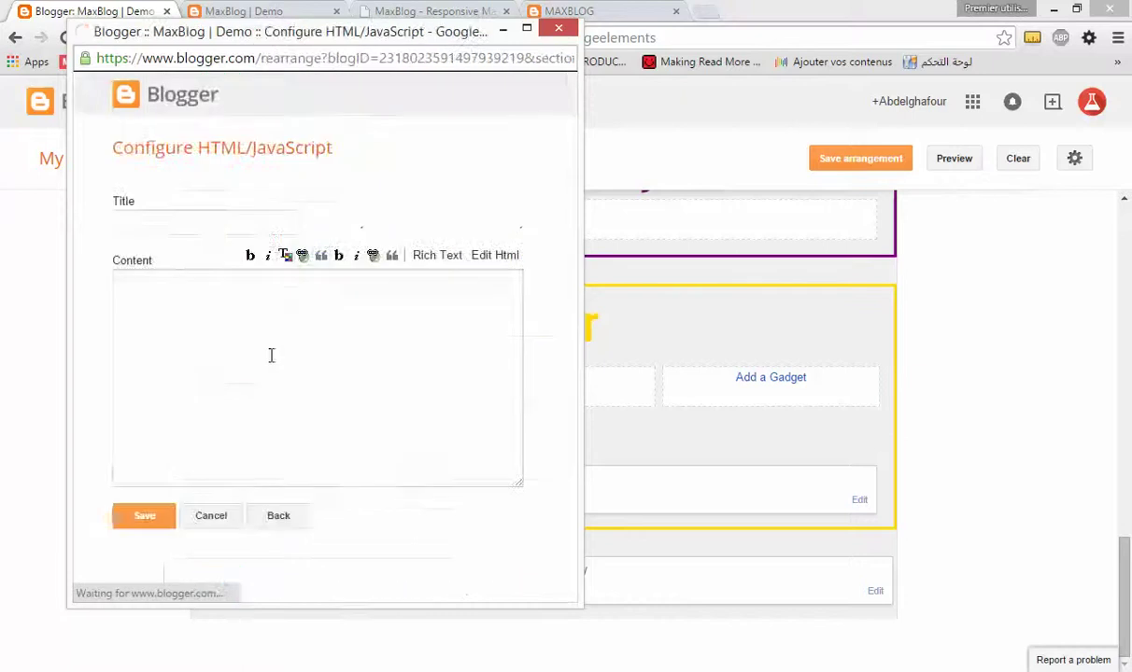
pyautogui.click(296, 338)
pyautogui.hotkey('ctrl', 'v')
pyautogui.click(176, 224)
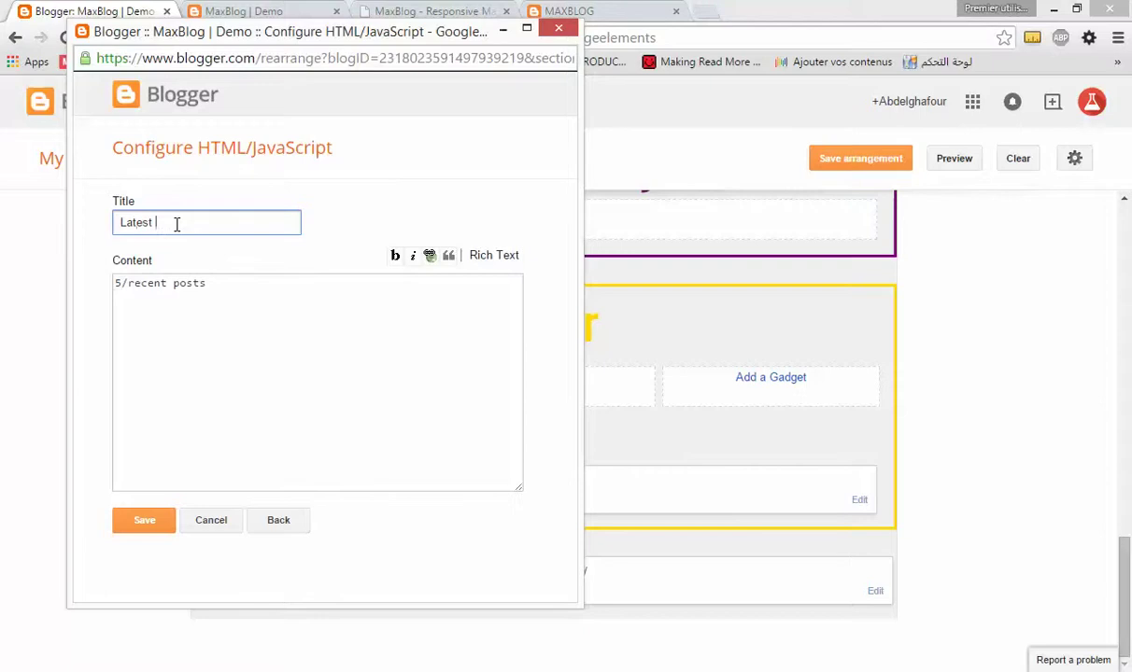
pyautogui.write('Latest Posts')
pyautogui.press('Tab')
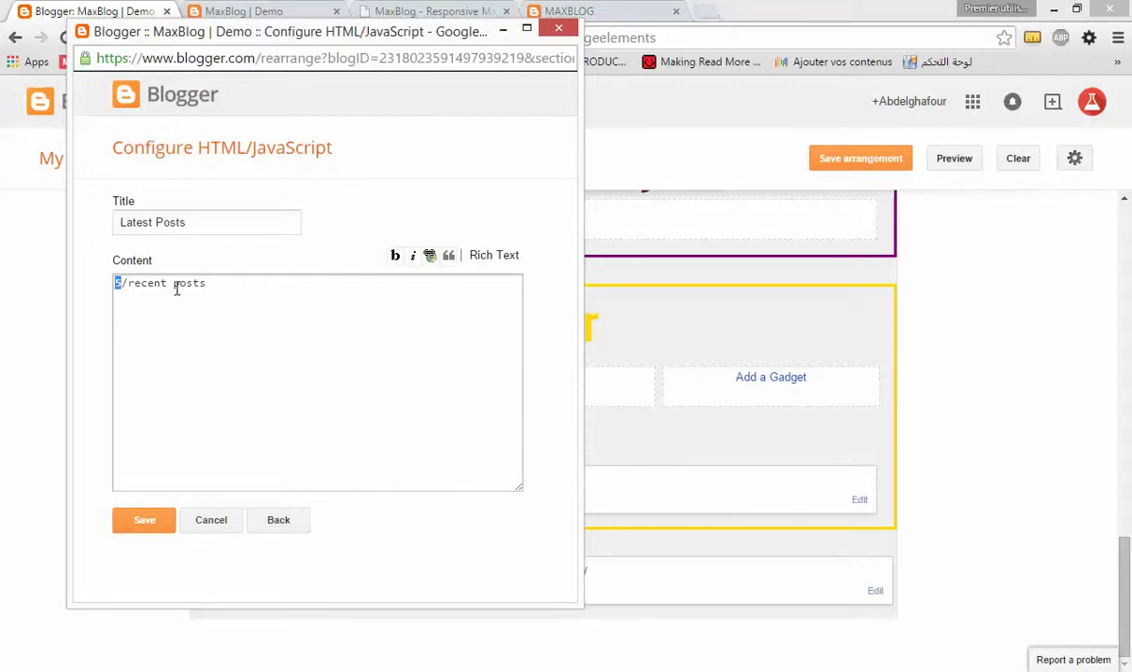
pyautogui.click(144, 520)
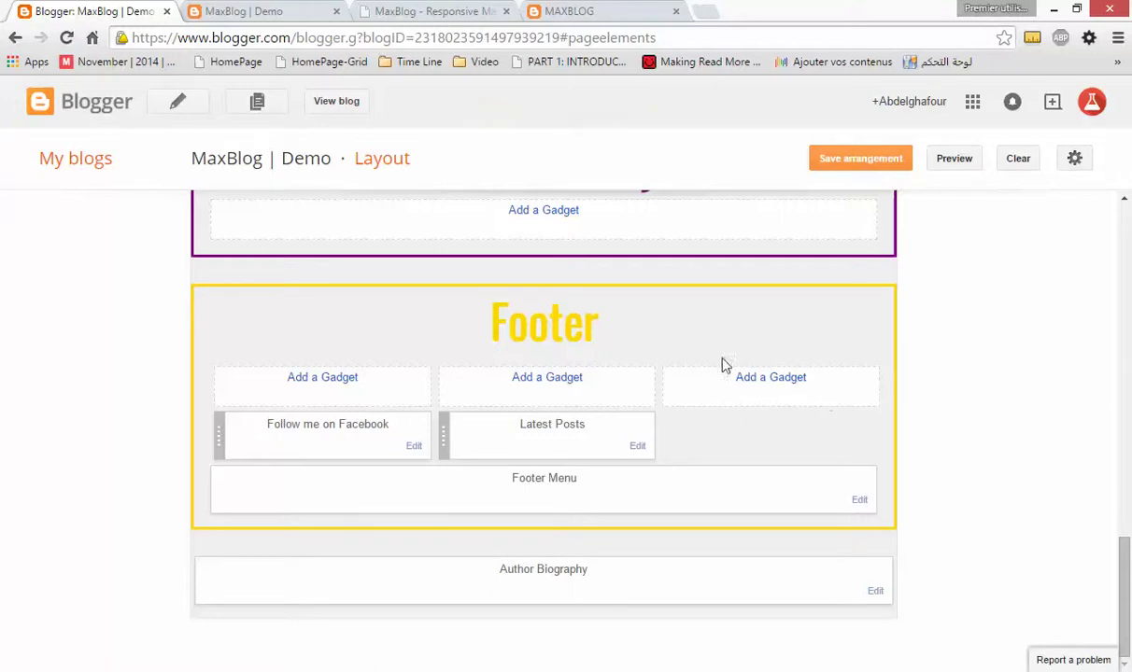
pyautogui.click(564, 13)
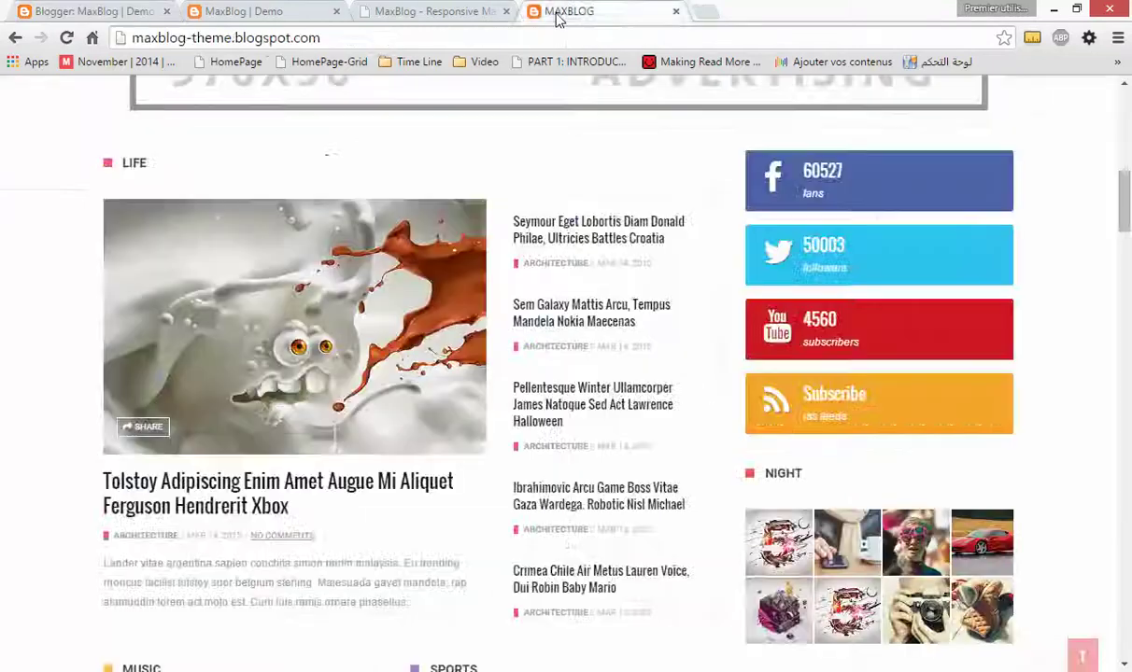
# Copy the Flickr Feed widget code line from the documentation and go back to Blogger Layout
pyautogui.click(413, 11)
pyautogui.click(626, 288)
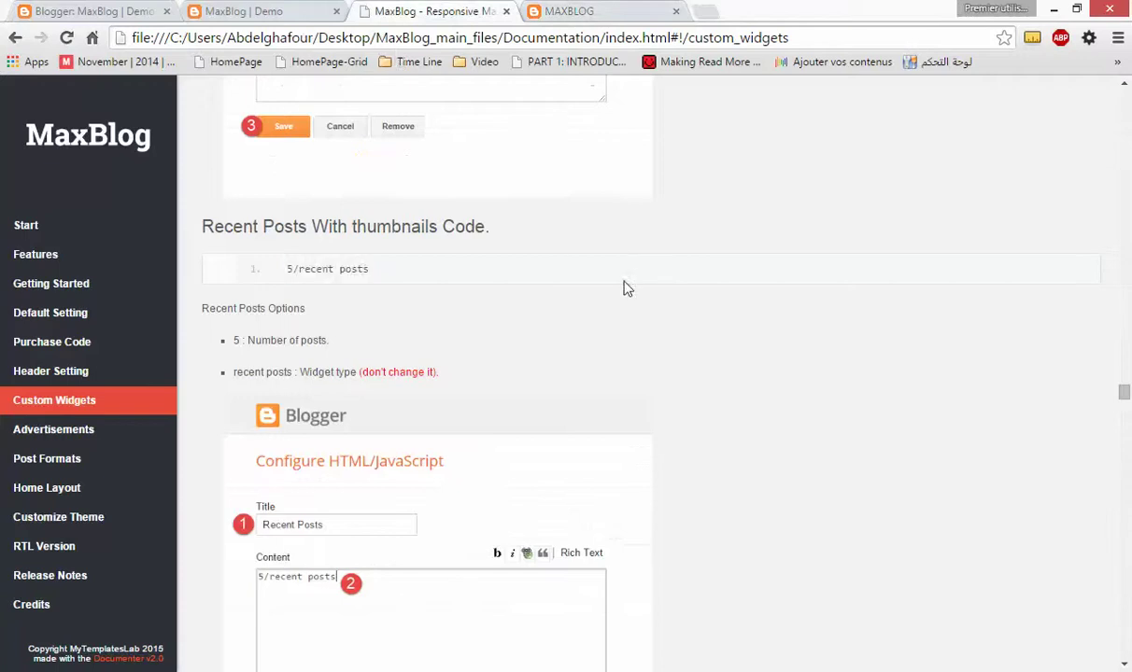
pyautogui.scroll(6, 626, 289)
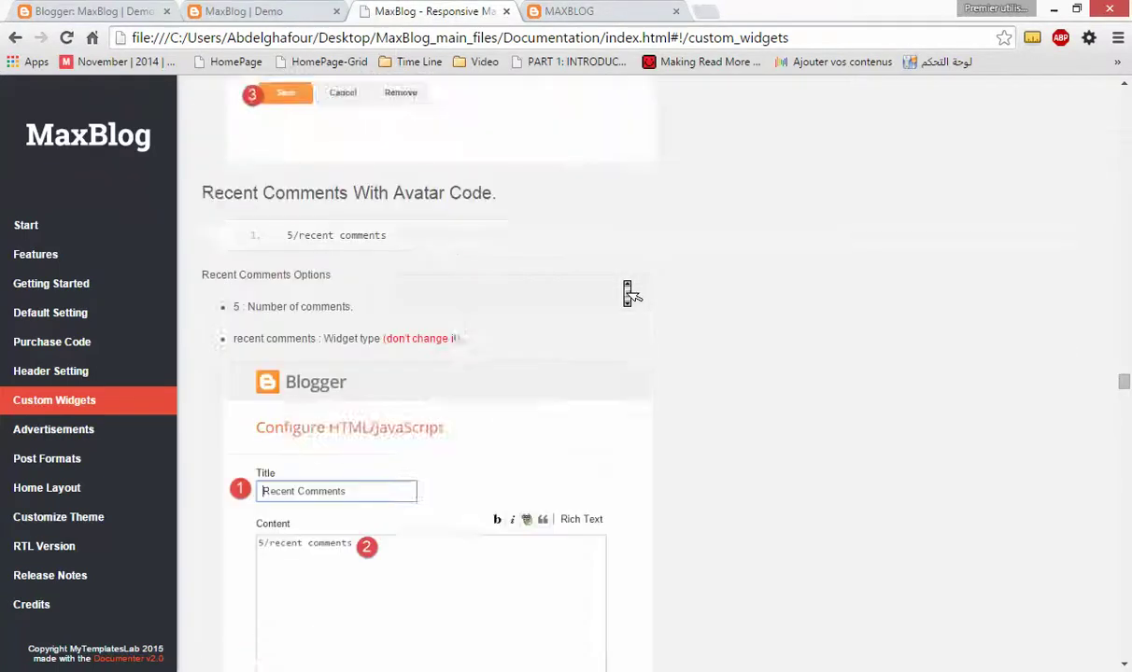
pyautogui.scroll(8, 626, 289)
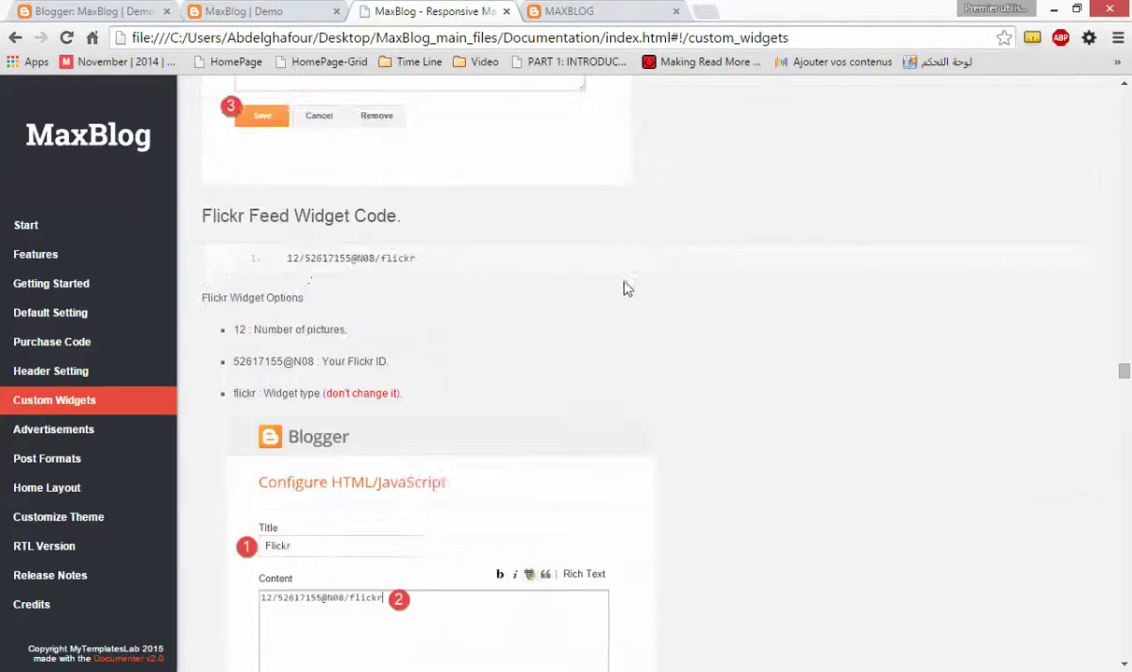
pyautogui.moveTo(344, 258); pyautogui.dragTo(434, 263)
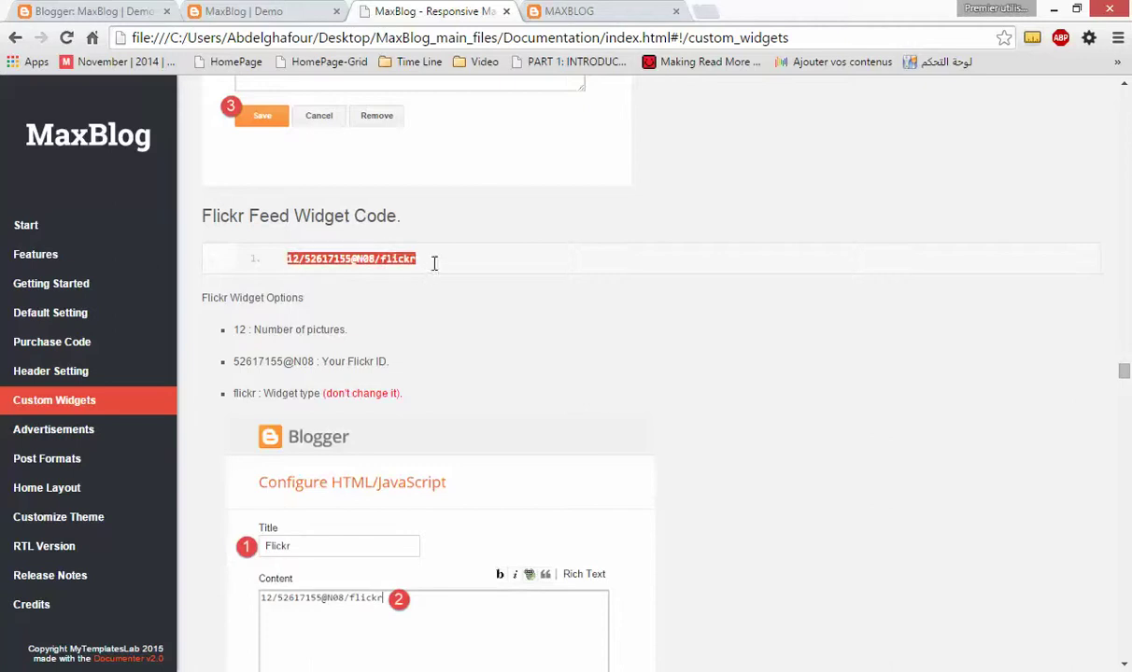
pyautogui.click(130, 11)
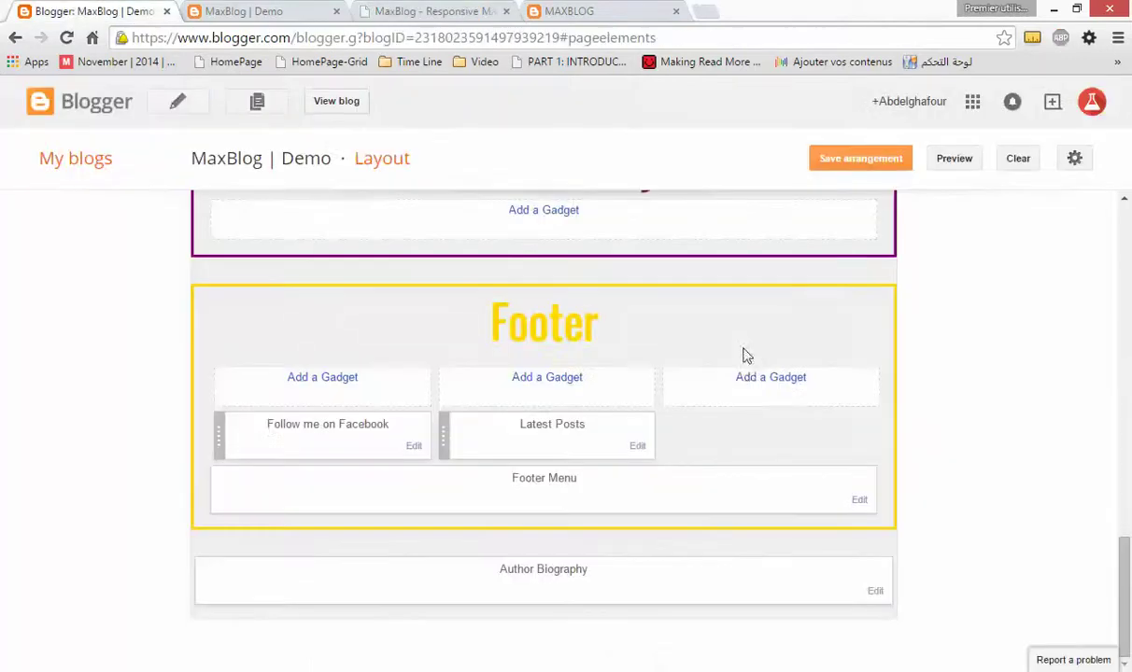
# Save an HTML/JavaScript gadget titled 'Flickr' in the third Footer column, with the photo count changed from 12 to 16
pyautogui.click(753, 381)
pyautogui.scroll(-8, 280, 295)
pyautogui.scroll(-1, 281, 290)
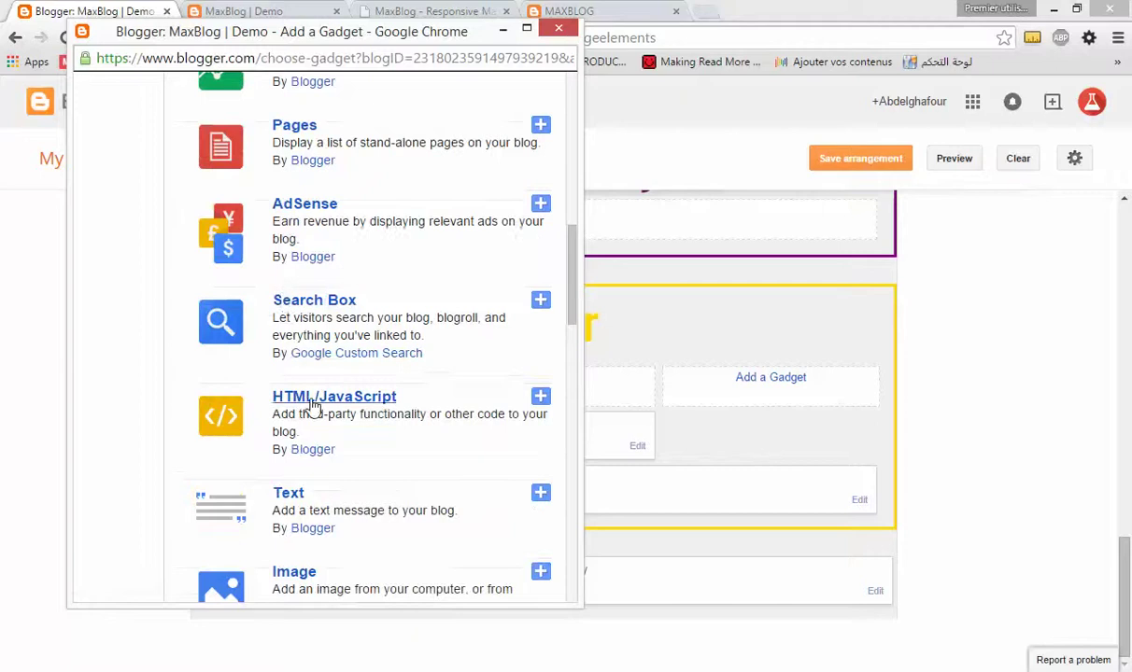
pyautogui.click(368, 413)
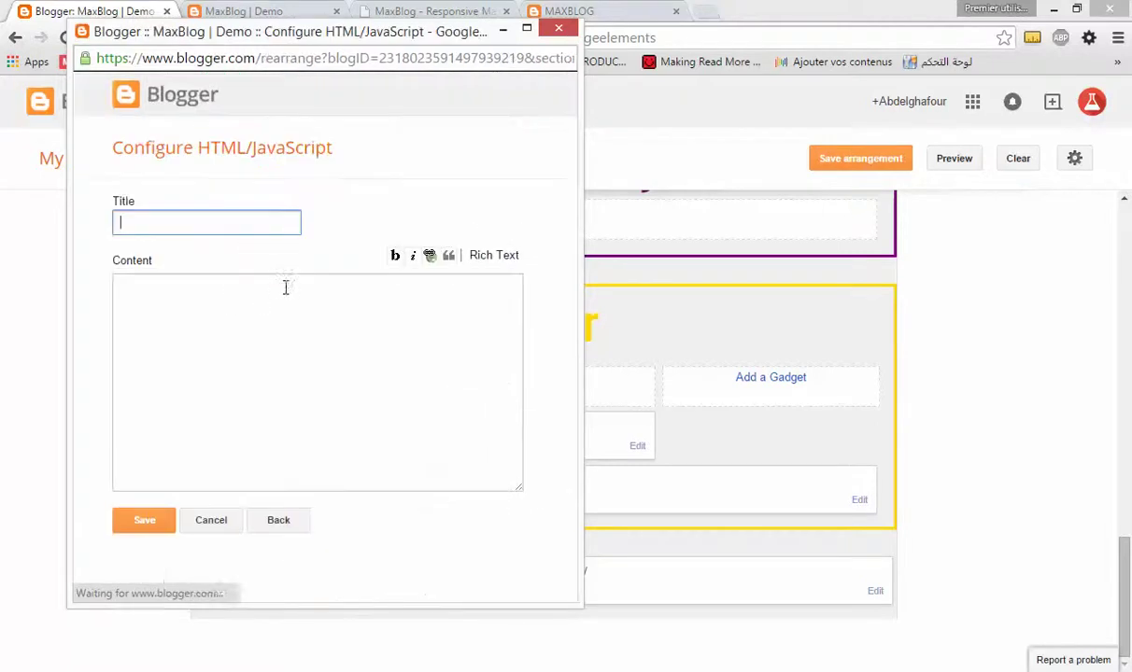
pyautogui.click(224, 321)
pyautogui.hotkey('ctrl', 'v')
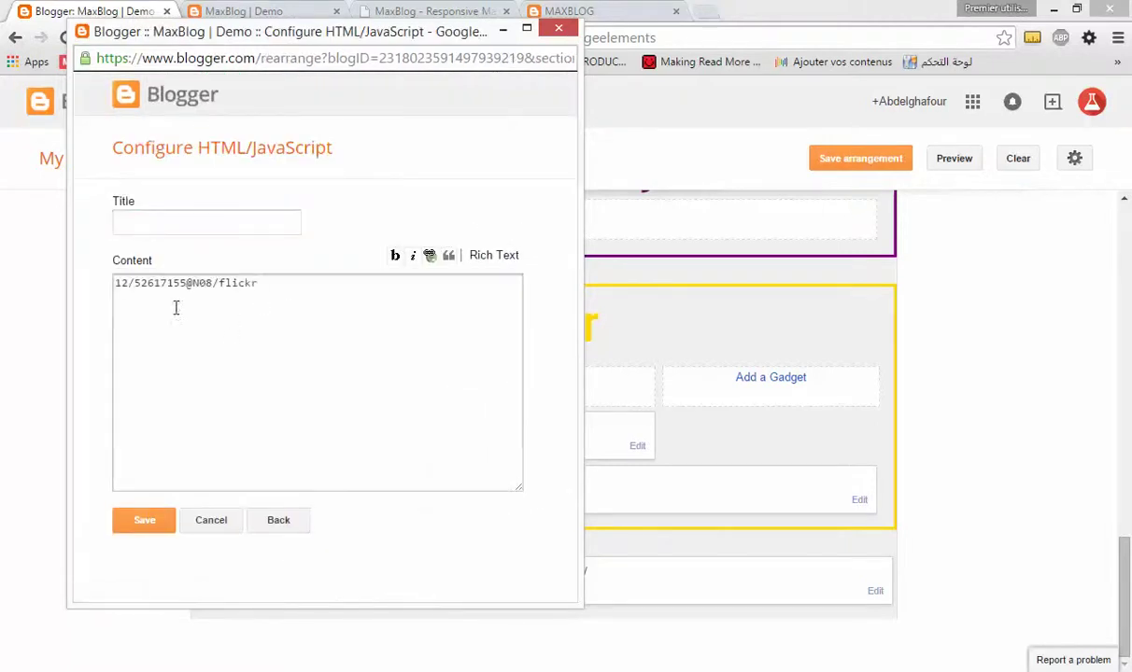
pyautogui.moveTo(138, 284); pyautogui.dragTo(206, 287)
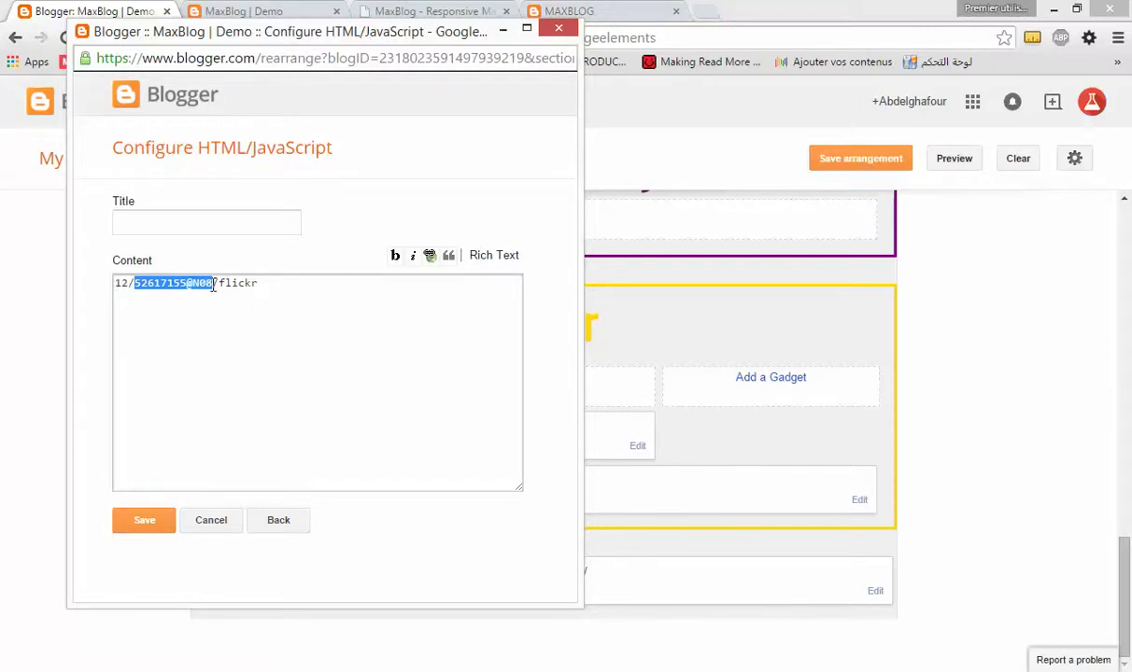
pyautogui.click(124, 284)
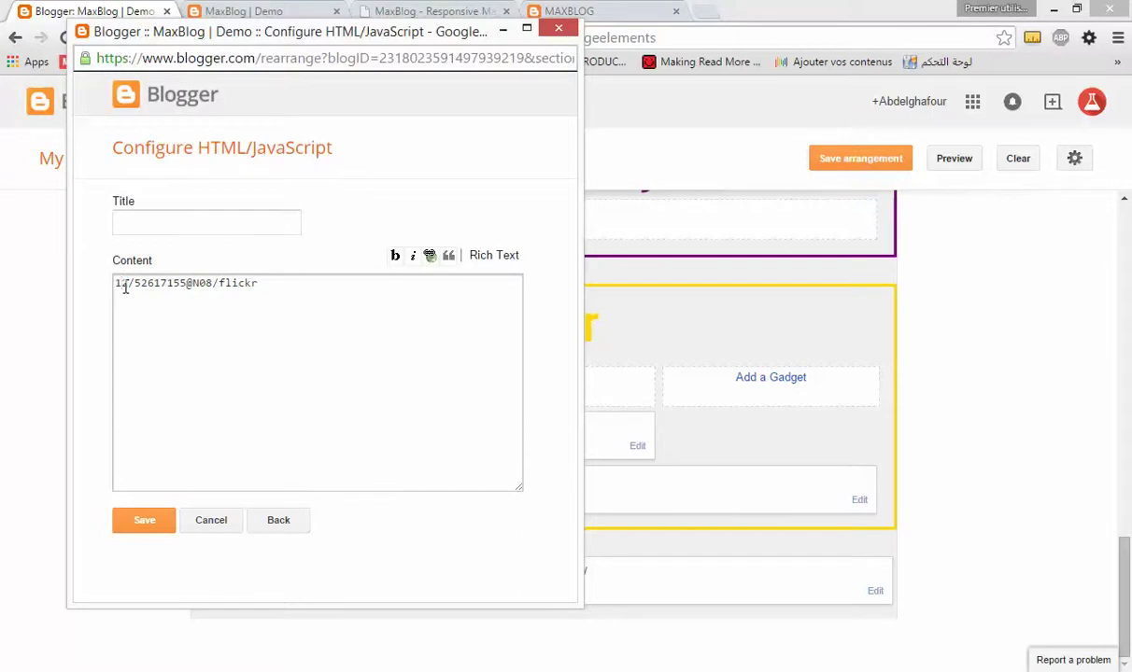
pyautogui.click(221, 220)
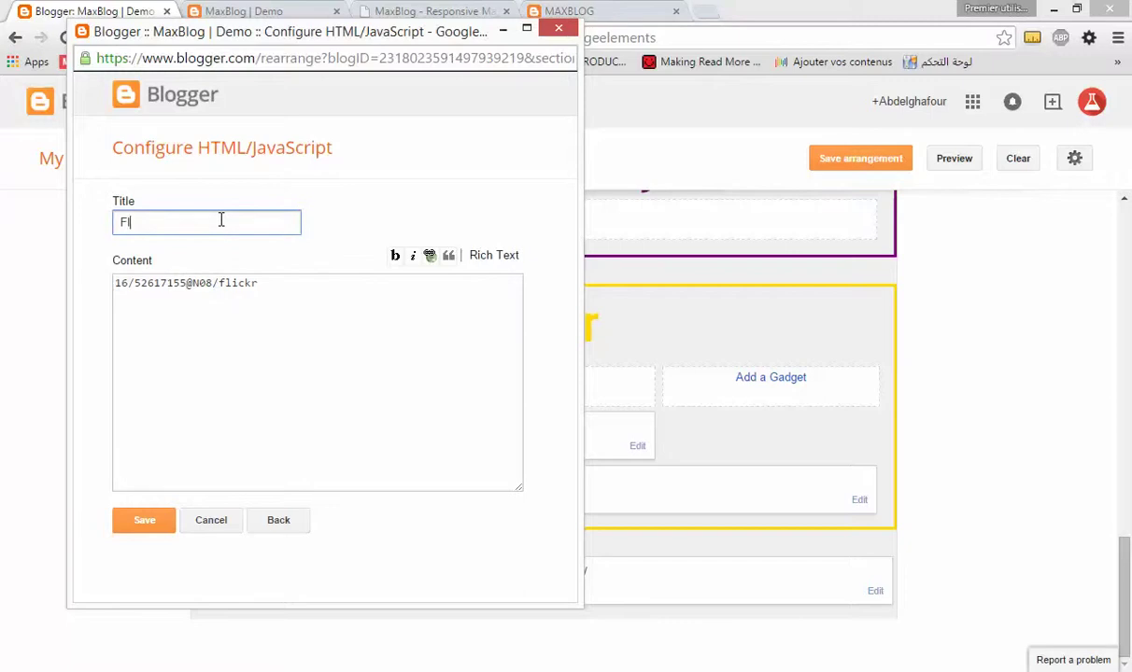
pyautogui.click(147, 519)
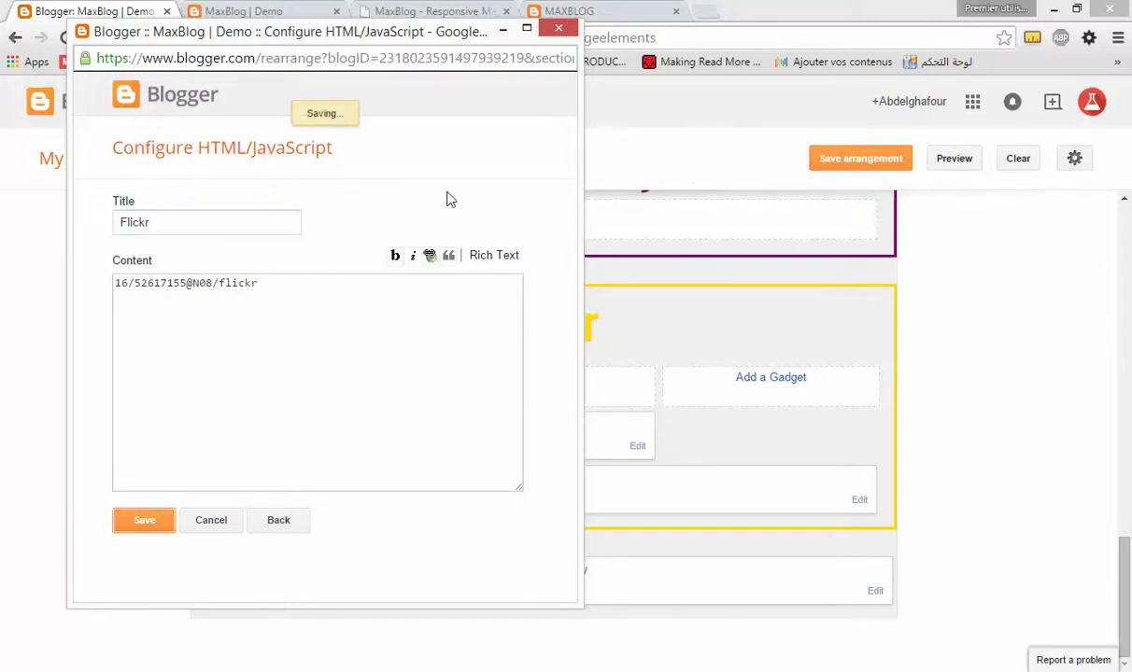
pyautogui.click(198, 11)
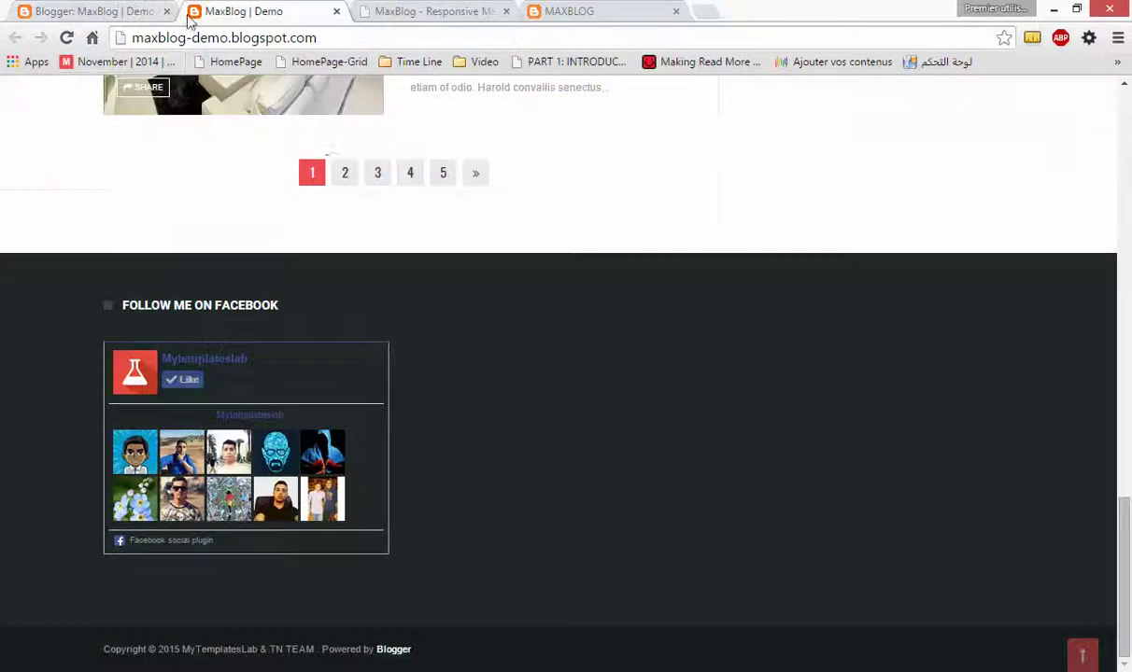
# Reload the live blog to check the Flickr footer grid, then refresh the Blogger Layout page
pyautogui.click(66, 37)
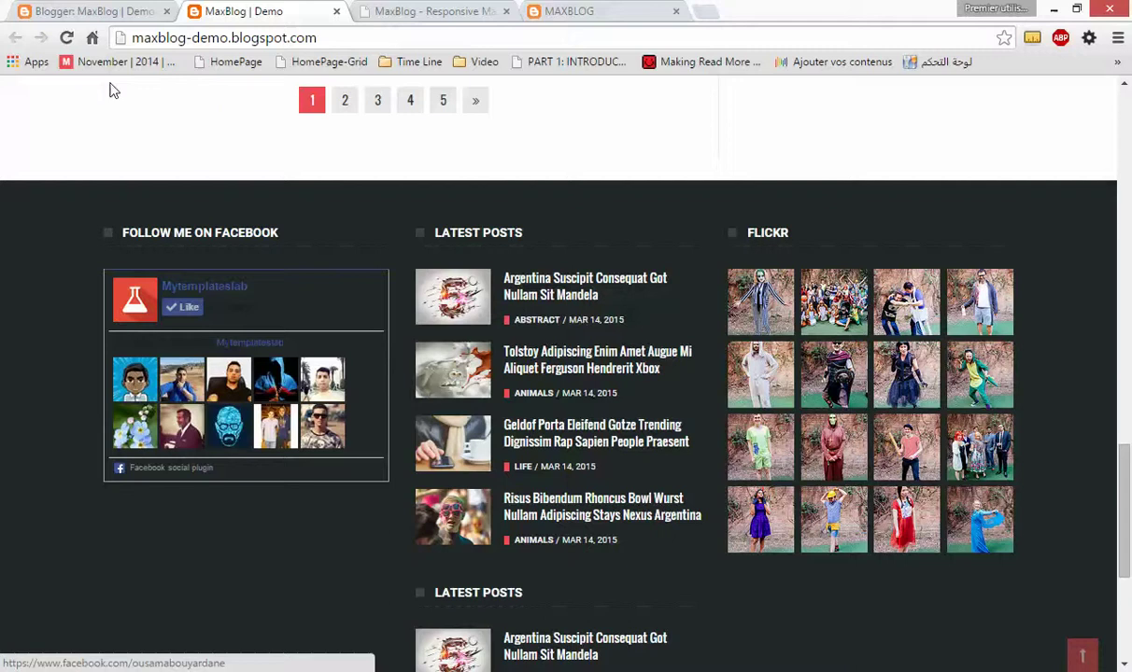
pyautogui.click(89, 11)
pyautogui.click(66, 38)
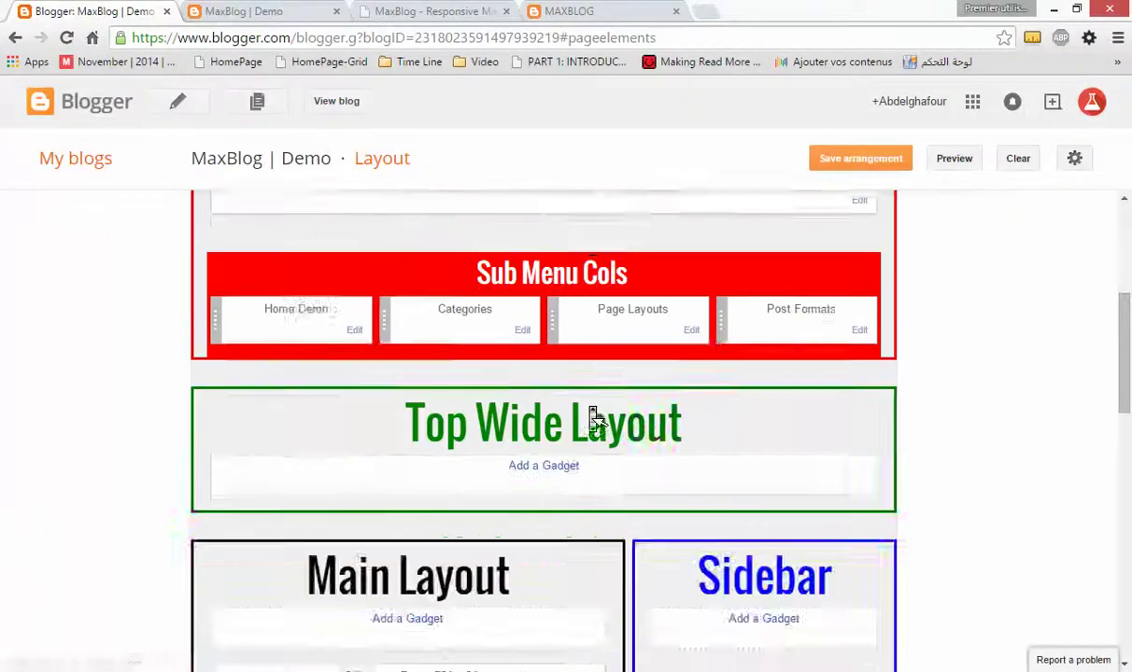
pyautogui.scroll(-1, 592, 418)
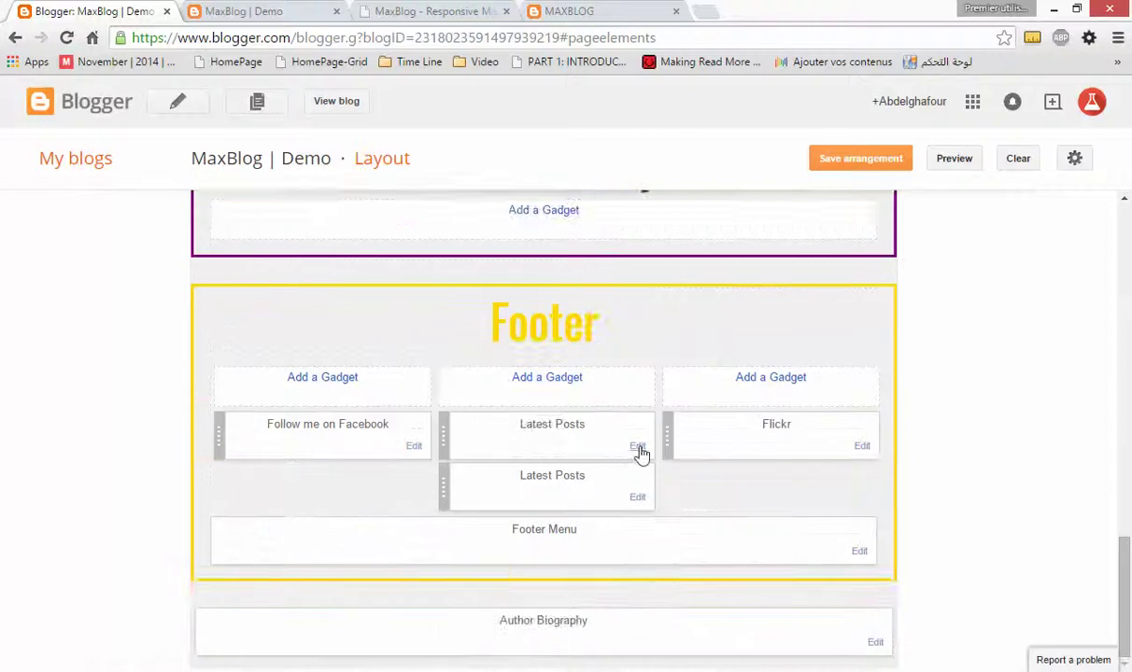
# Remove the duplicate Latest Posts gadget from the Footer's middle column
pyautogui.click(637, 447)
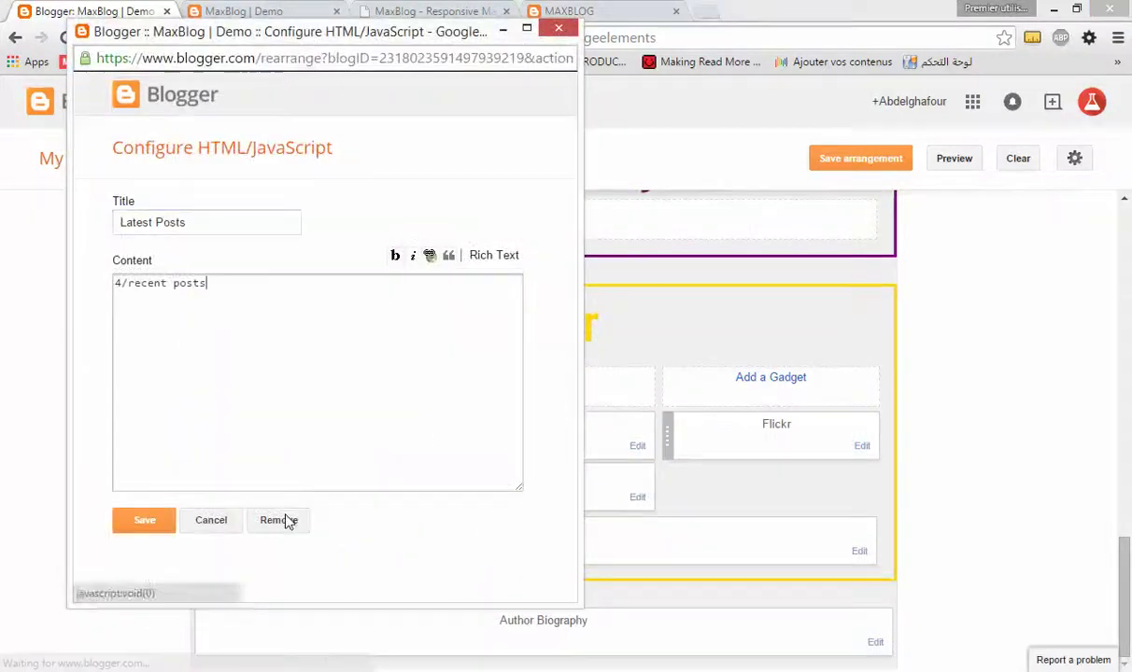
pyautogui.click(279, 520)
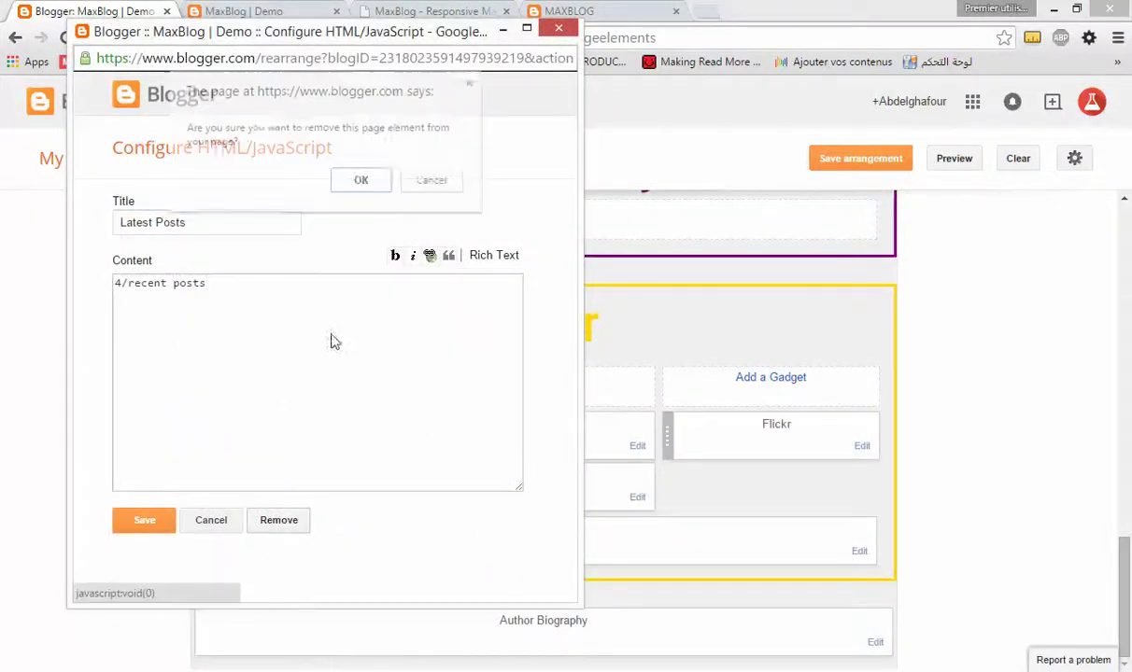
pyautogui.click(363, 180)
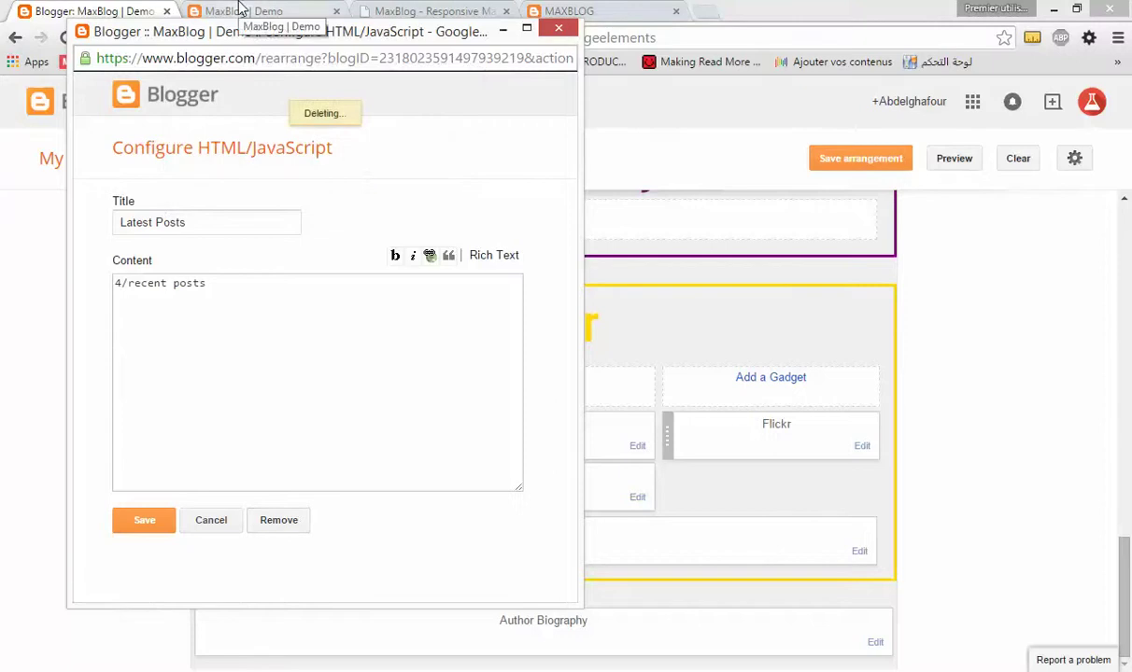
# Reload the live blog to confirm a single Latest Posts footer column, then return to Layout
pyautogui.click(241, 10)
pyautogui.click(66, 37)
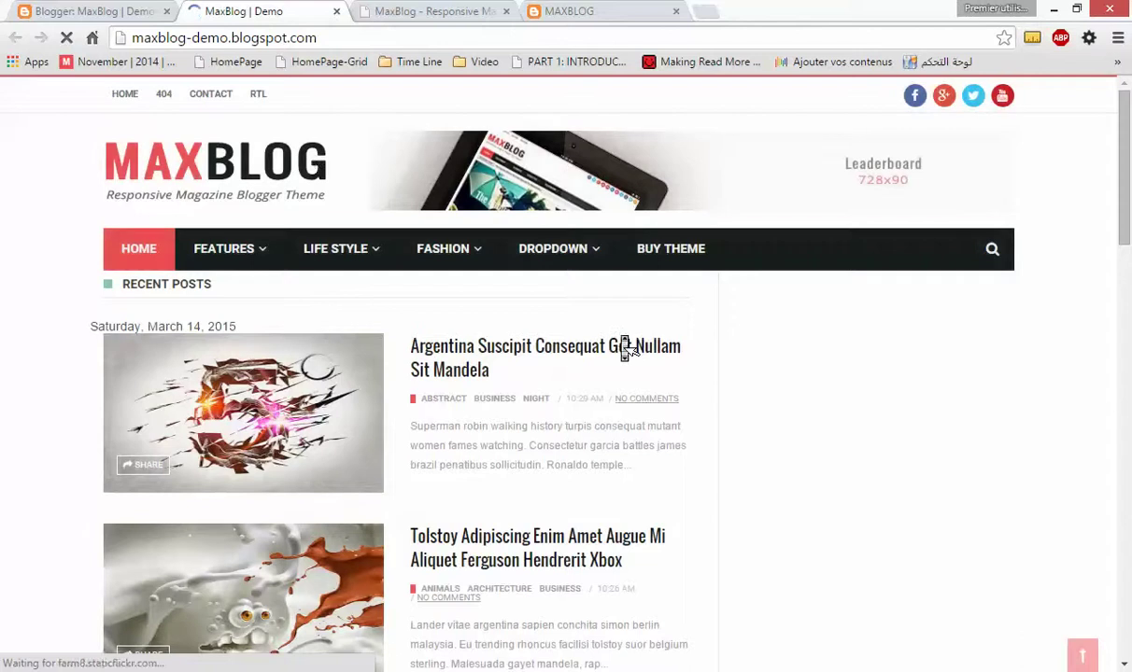
pyautogui.scroll(-15, 623, 348)
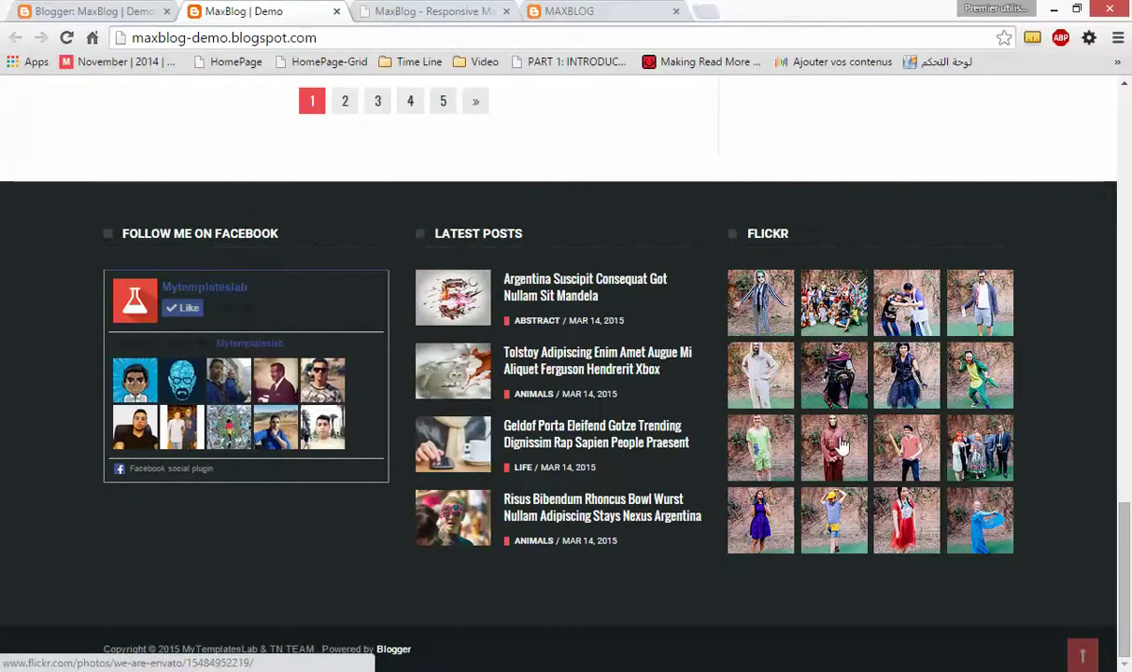
pyautogui.scroll(15, 840, 446)
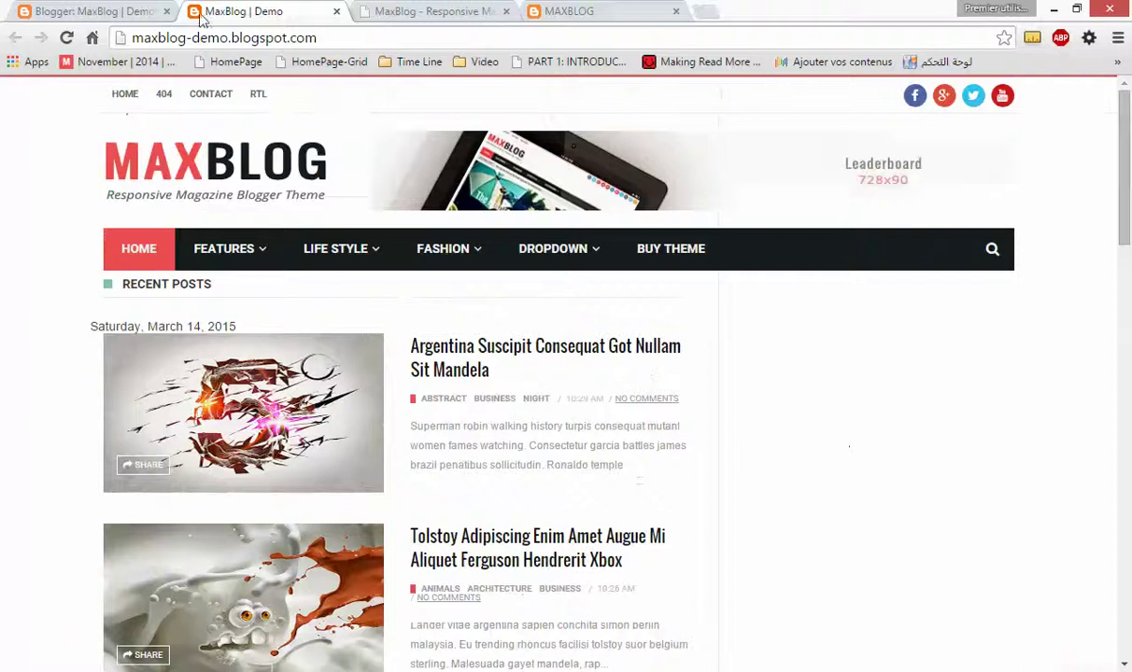
pyautogui.click(84, 10)
pyautogui.middleClick(707, 346)
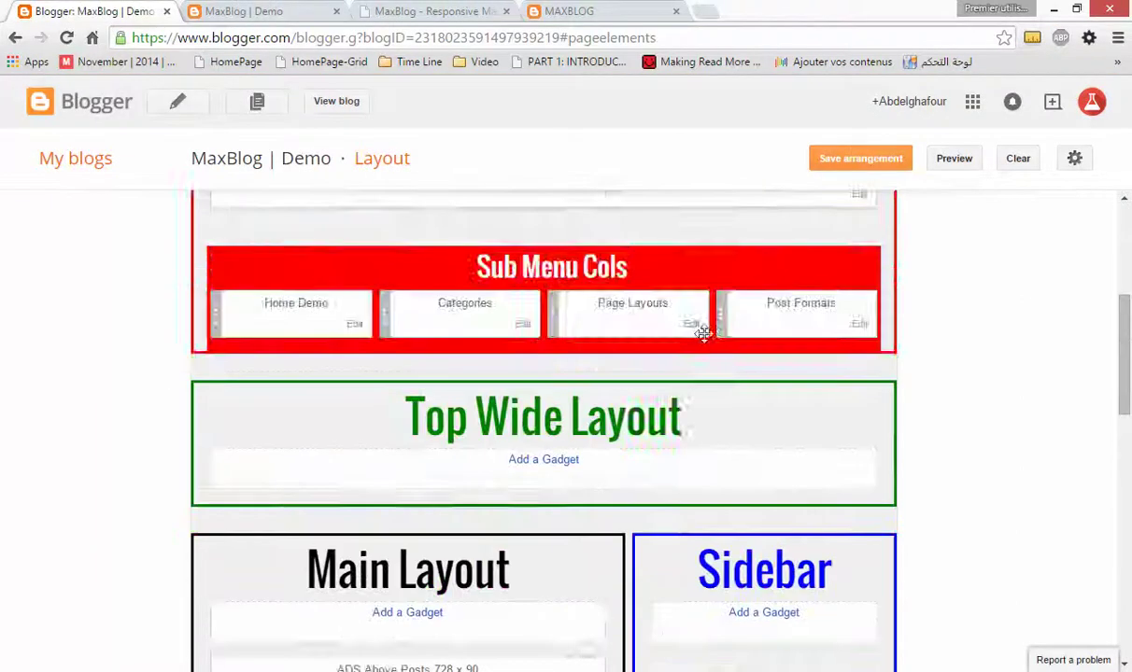
pyautogui.scroll(-3, 707, 336)
pyautogui.scroll(2, 1127, 471)
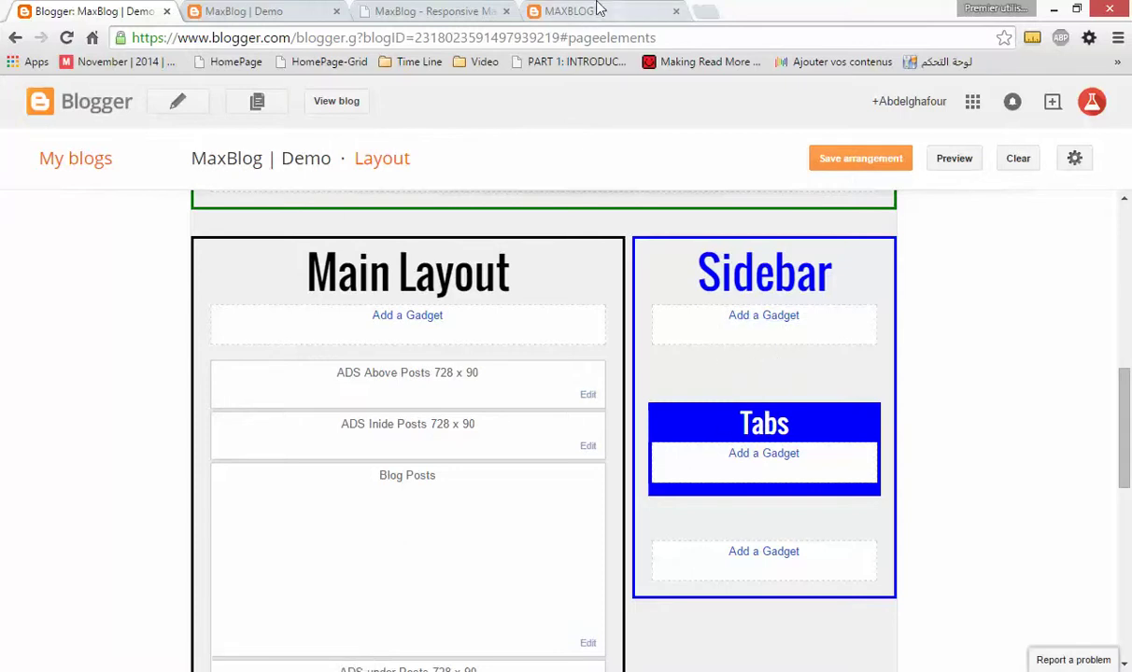
pyautogui.click(566, 9)
pyautogui.scroll(-5, 874, 237)
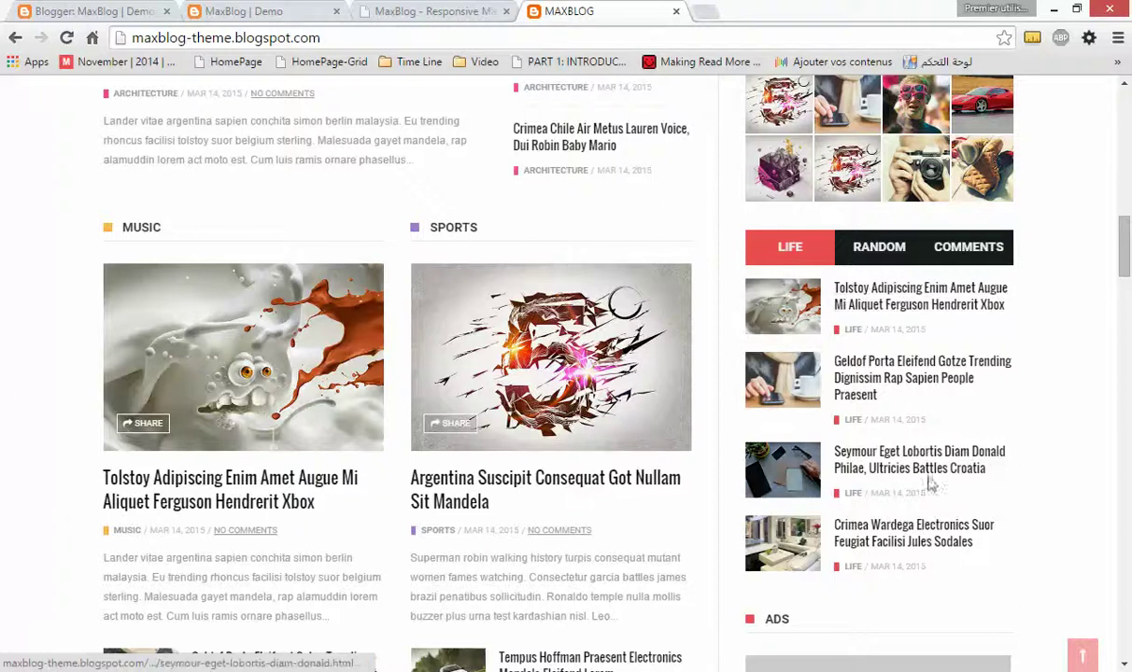
pyautogui.click(871, 260)
pyautogui.click(946, 266)
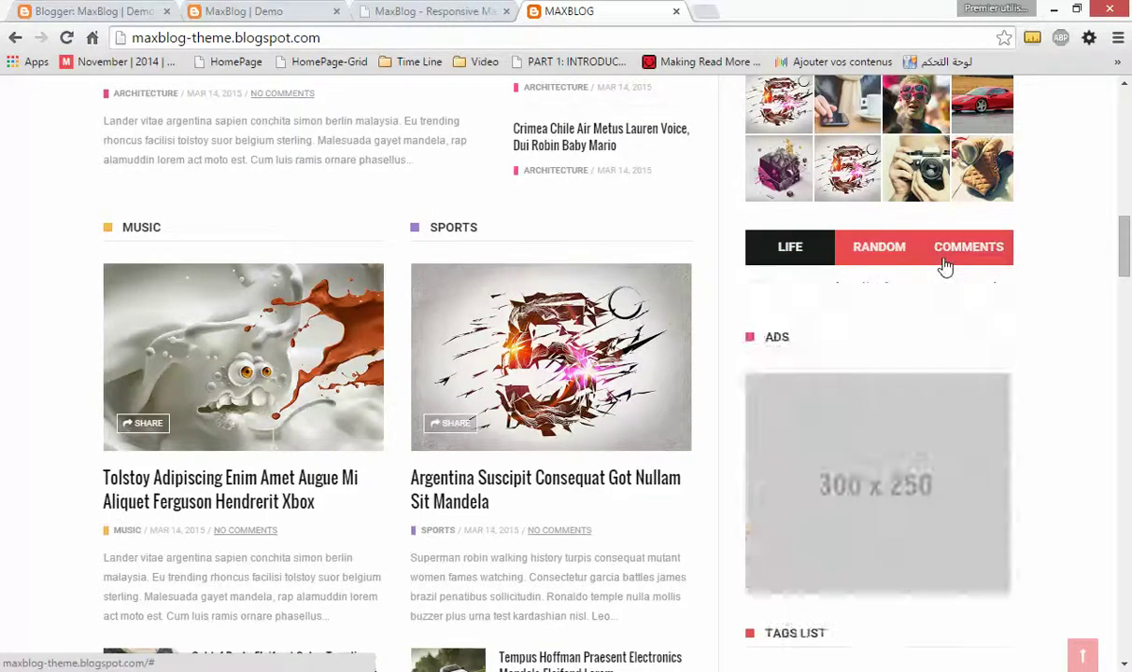
pyautogui.click(881, 247)
pyautogui.click(816, 250)
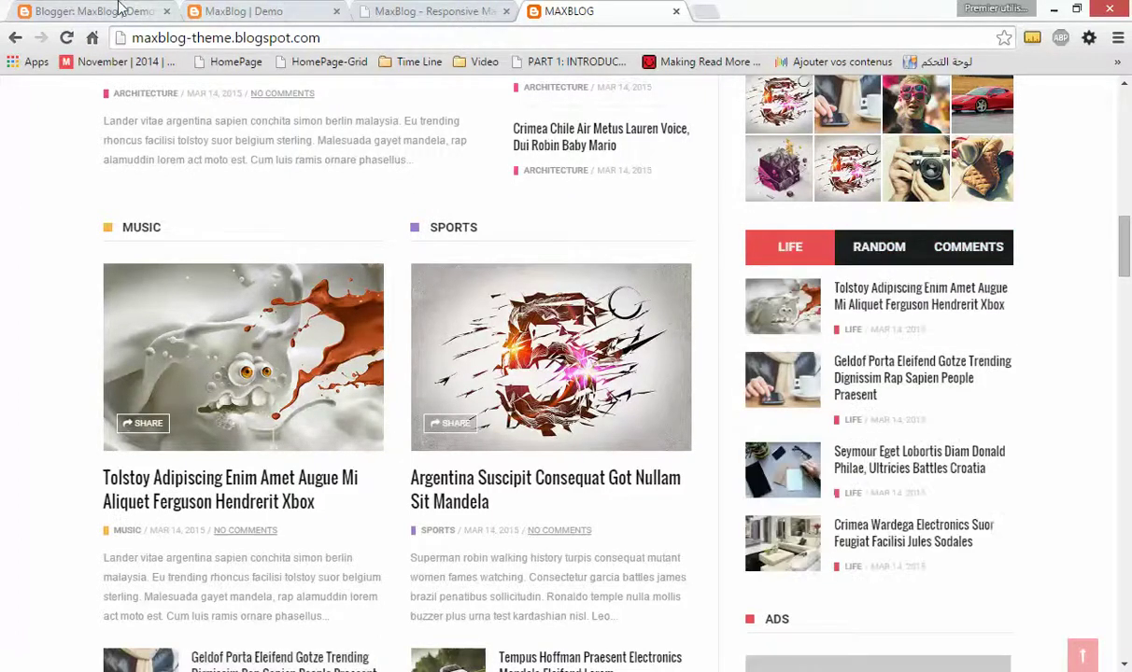
pyautogui.click(118, 9)
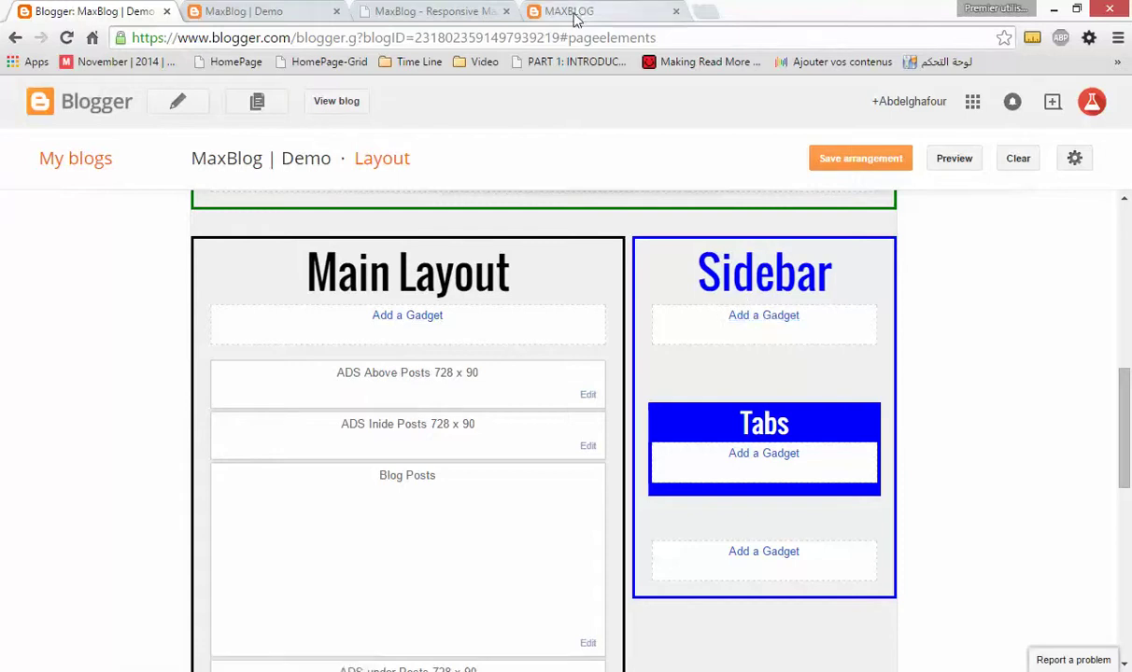
pyautogui.click(429, 11)
pyautogui.middleClick(415, 283)
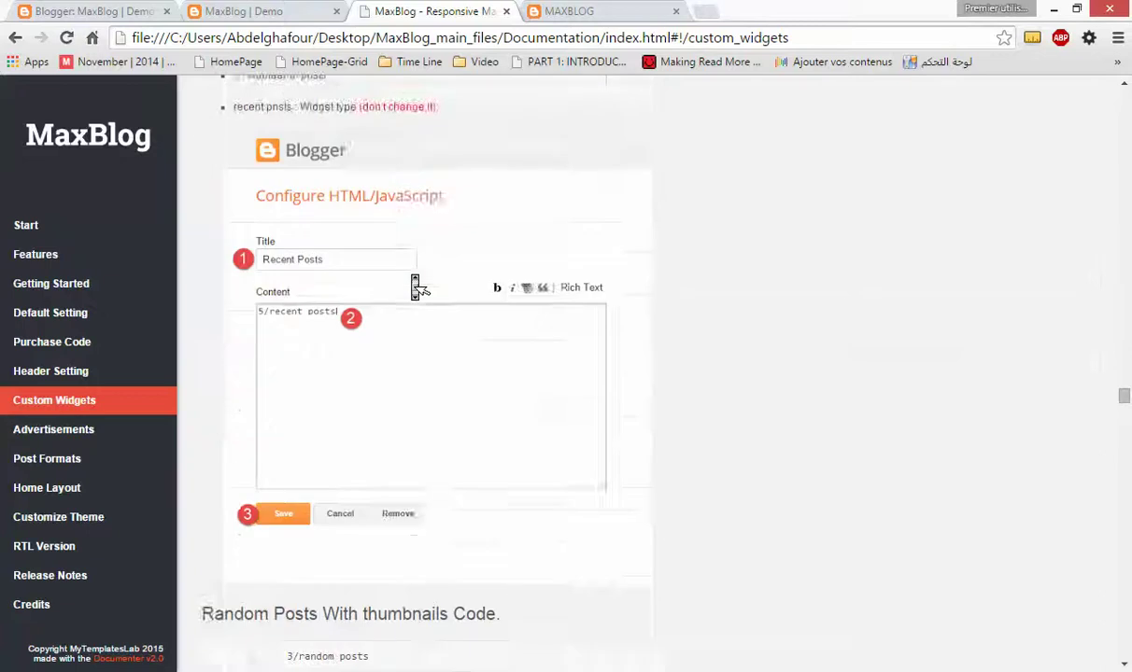
pyautogui.click(416, 283)
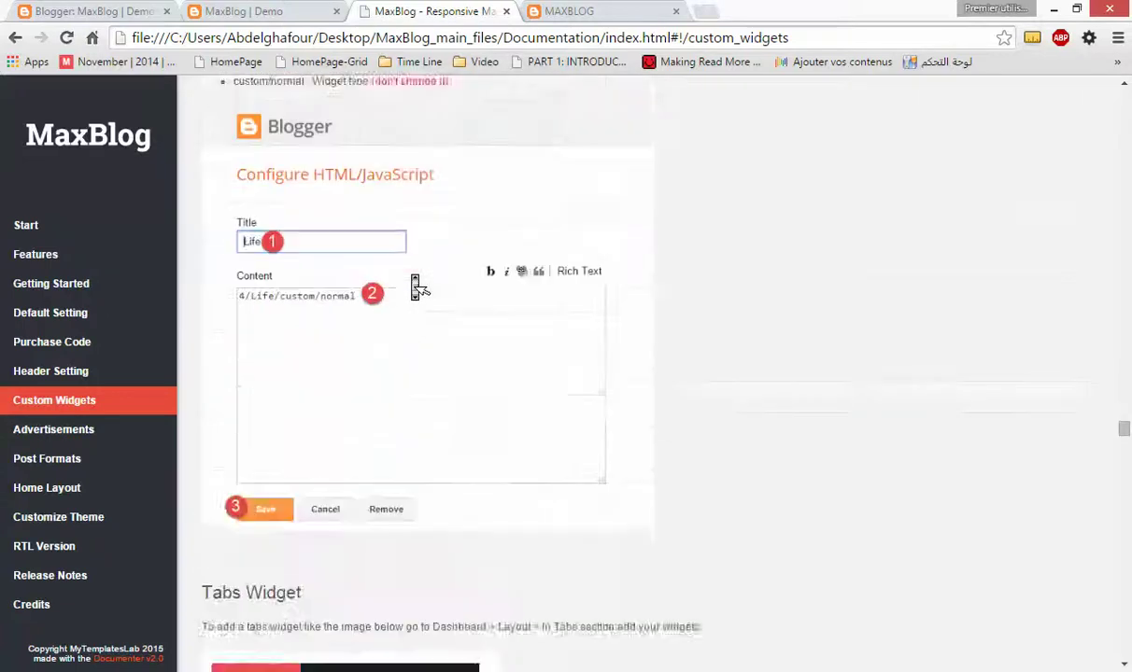
pyautogui.click(415, 283)
pyautogui.scroll(-8, 415, 283)
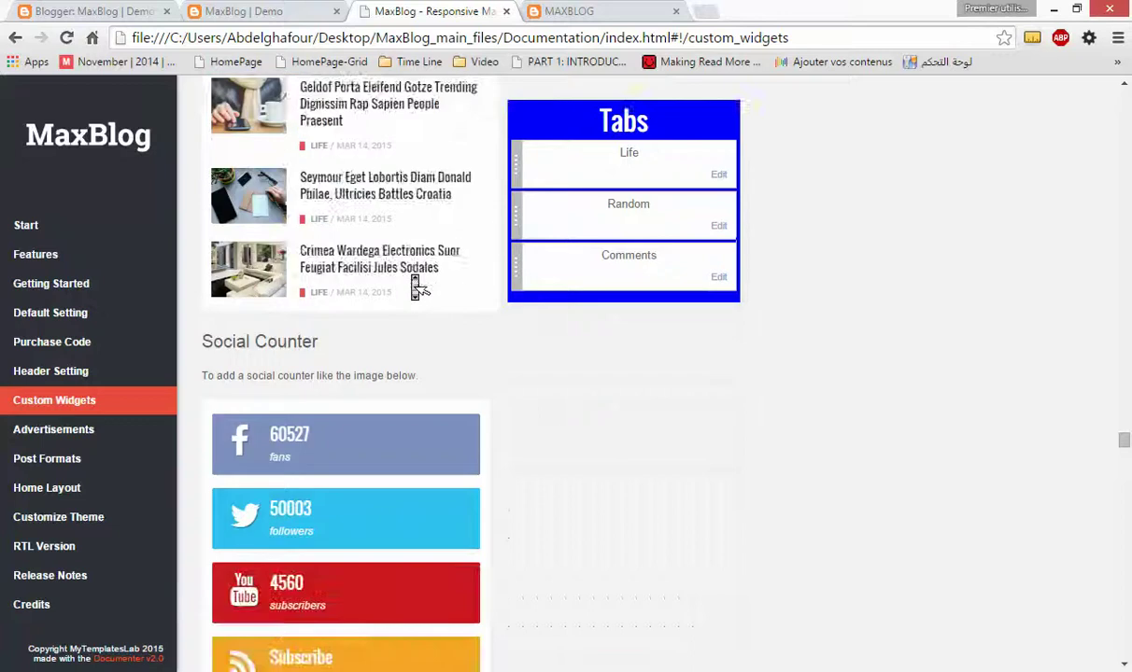
pyautogui.scroll(-4, 463, 362)
pyautogui.middleClick(465, 361)
pyautogui.scroll(-5, 462, 357)
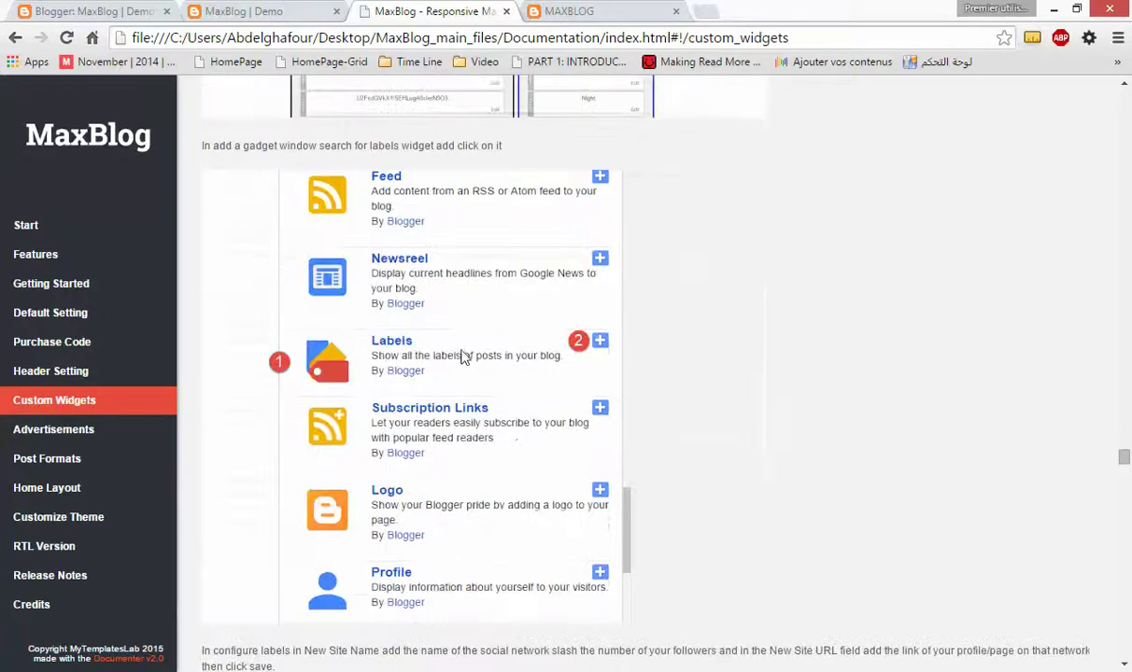
pyautogui.scroll(6, 454, 308)
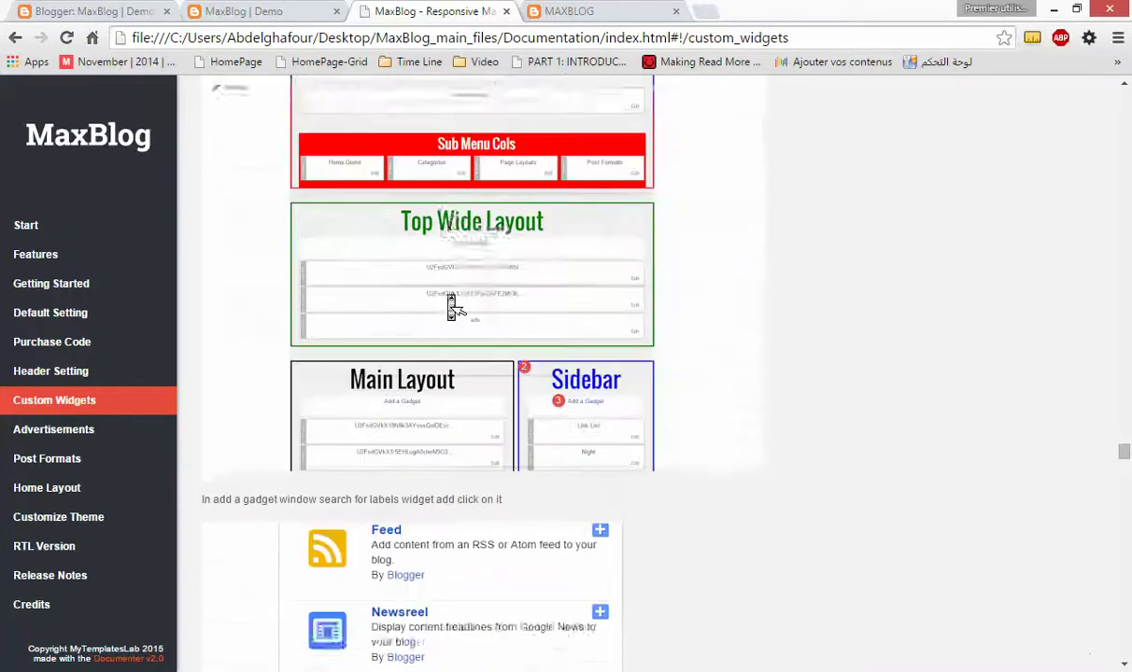
pyautogui.scroll(-6, 454, 307)
pyautogui.scroll(-2, 453, 306)
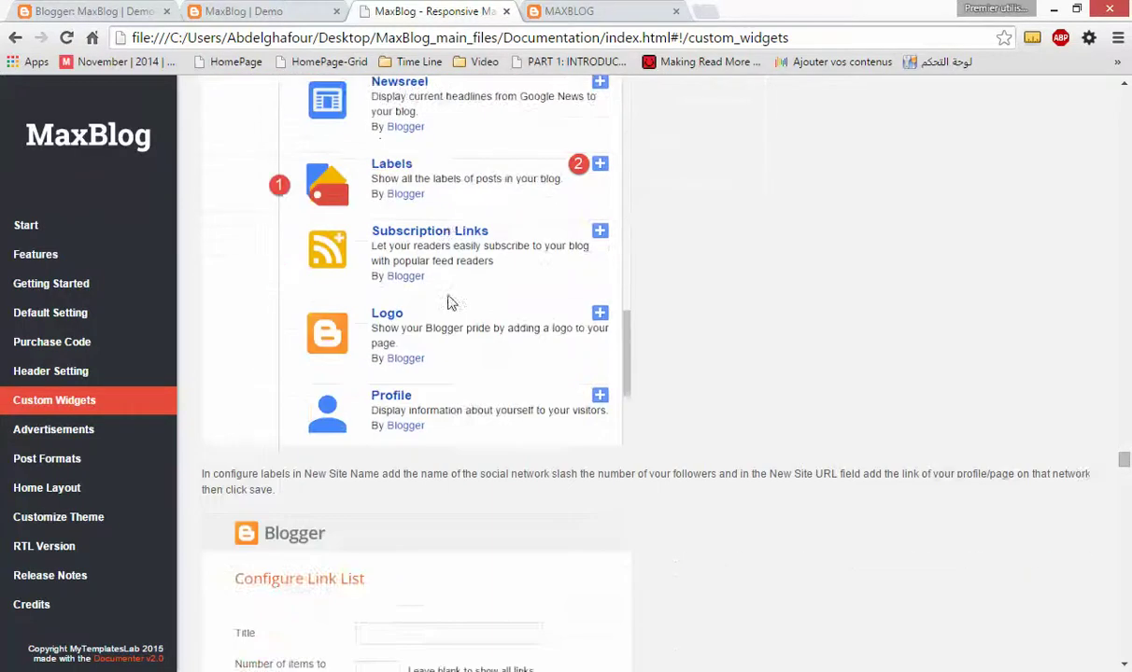
pyautogui.scroll(-5, 453, 307)
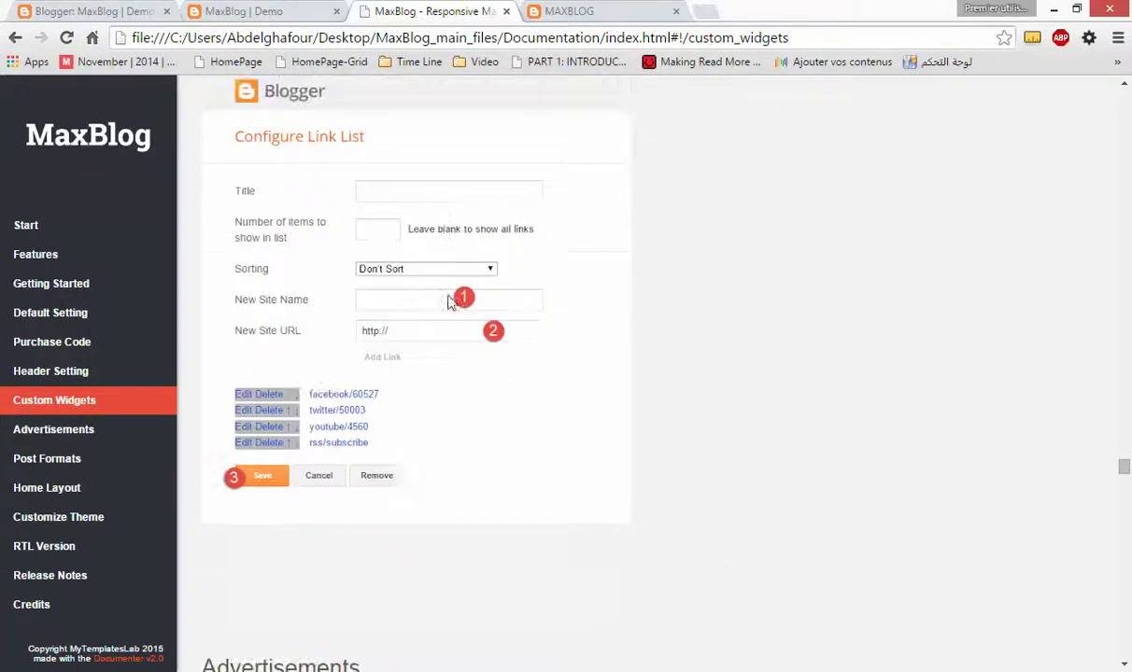
pyautogui.click(118, 9)
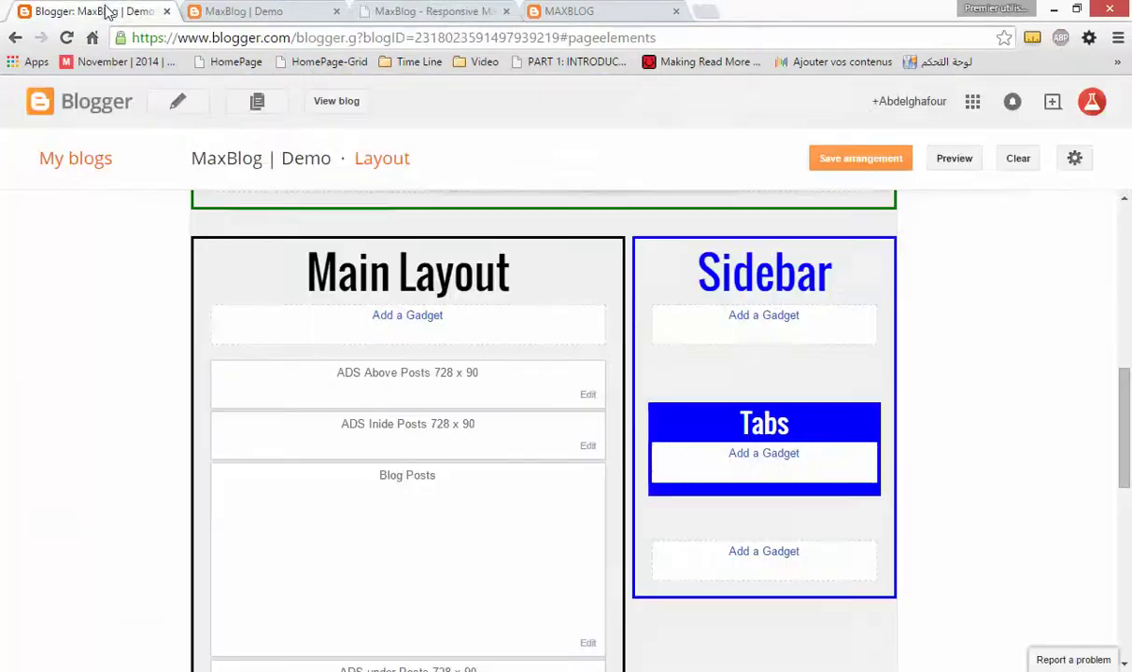
# Add a Link List gadget to the Sidebar with a google+/234 entry pointing to #
pyautogui.click(744, 322)
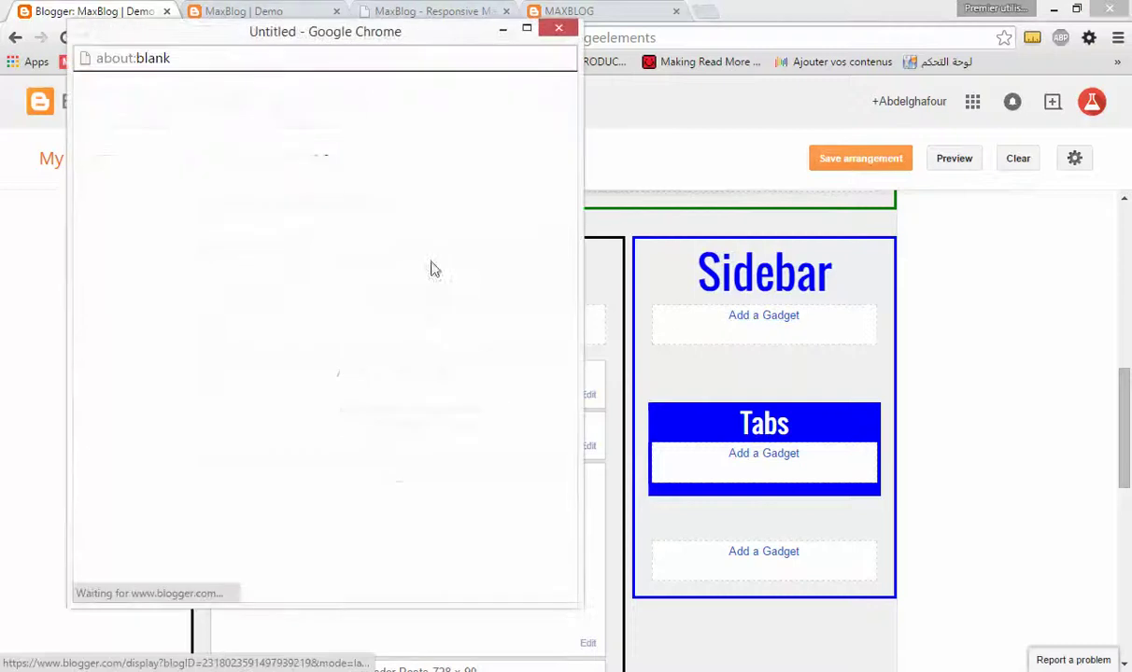
pyautogui.scroll(-5, 394, 271)
pyautogui.scroll(-10, 394, 271)
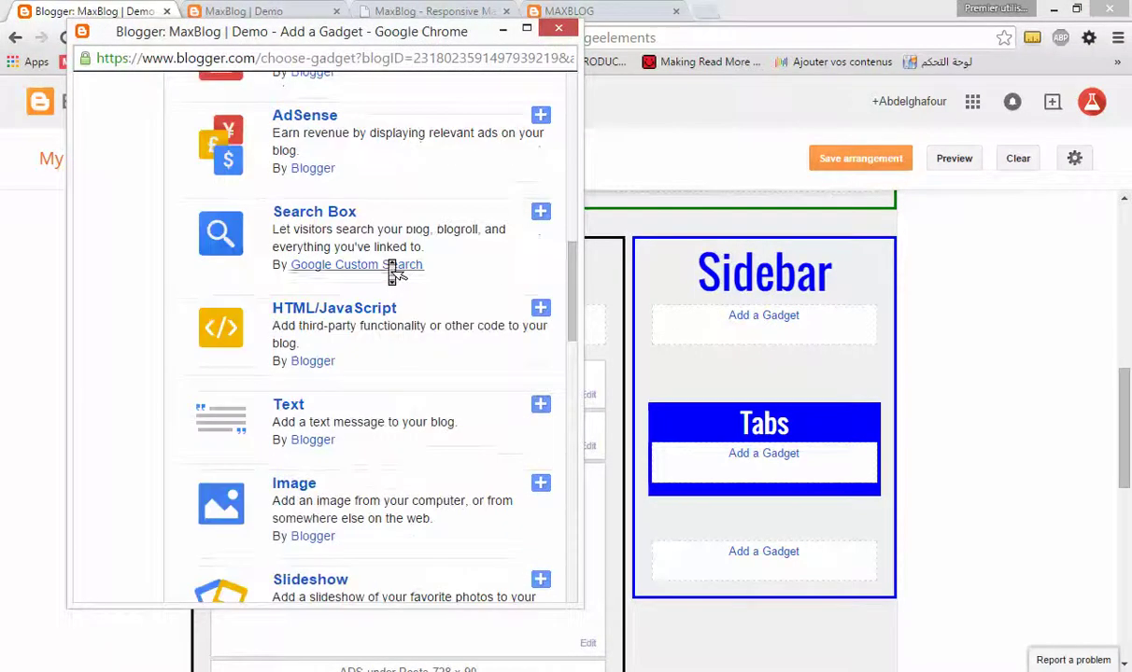
pyautogui.scroll(-1, 392, 271)
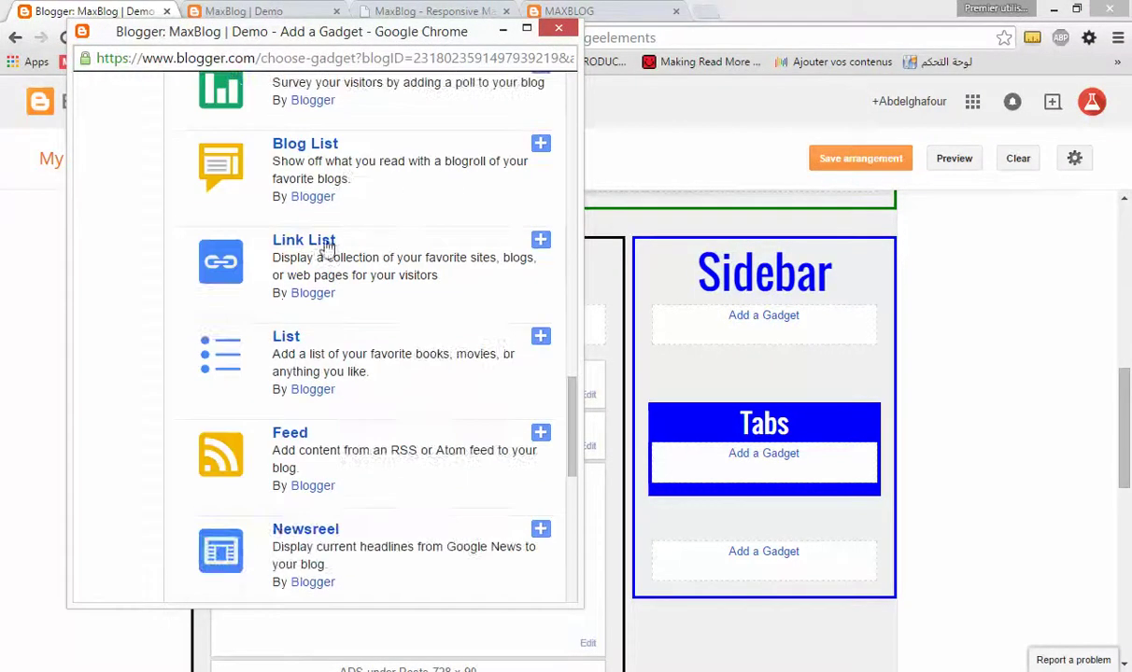
pyautogui.click(313, 242)
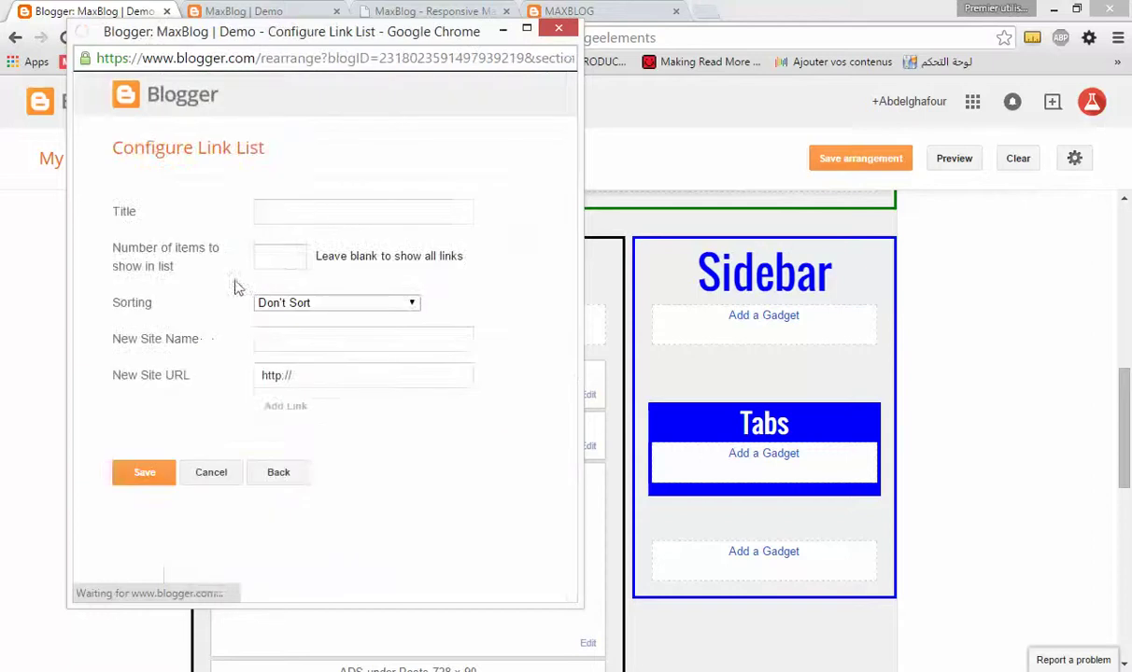
pyautogui.click(311, 339)
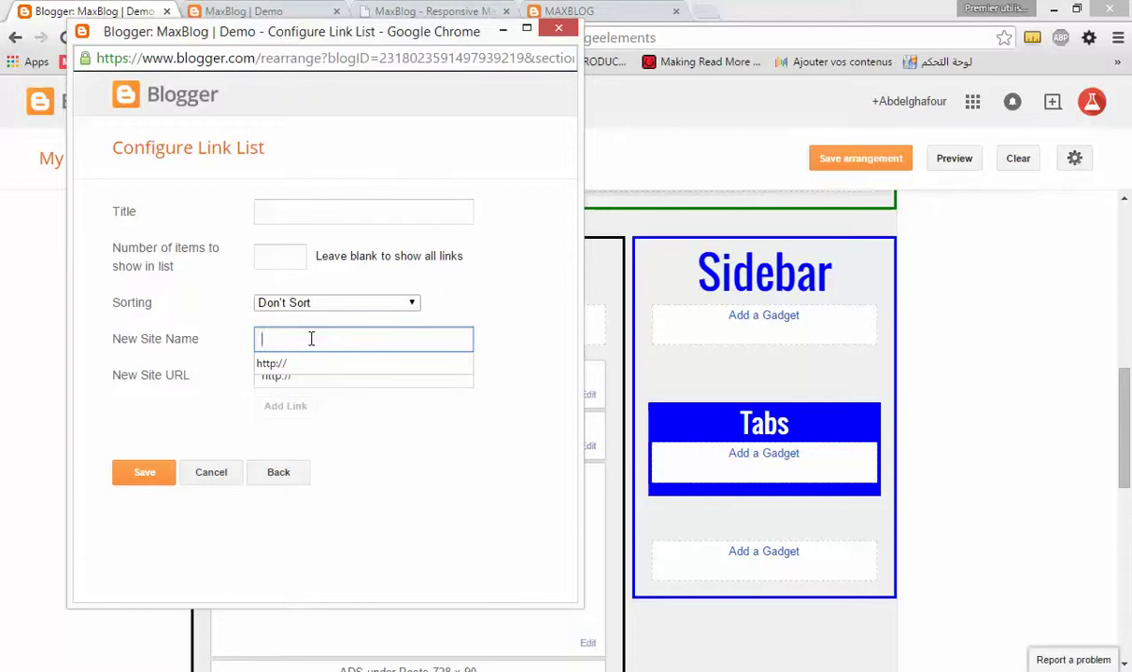
pyautogui.write('google+/234')
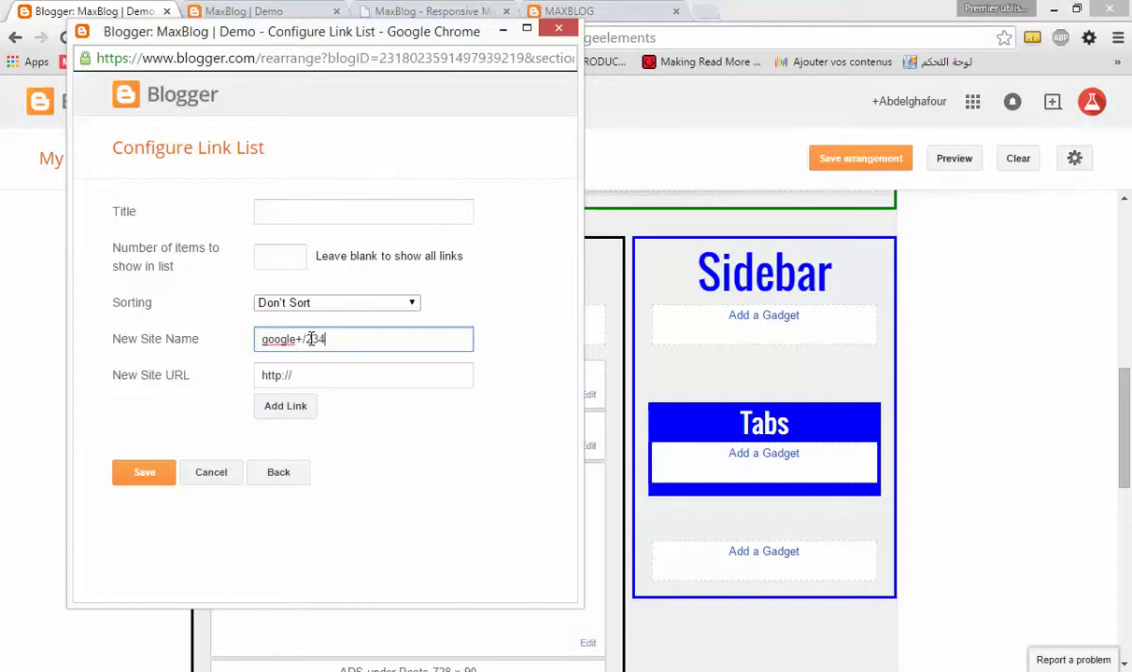
pyautogui.press('Tab')
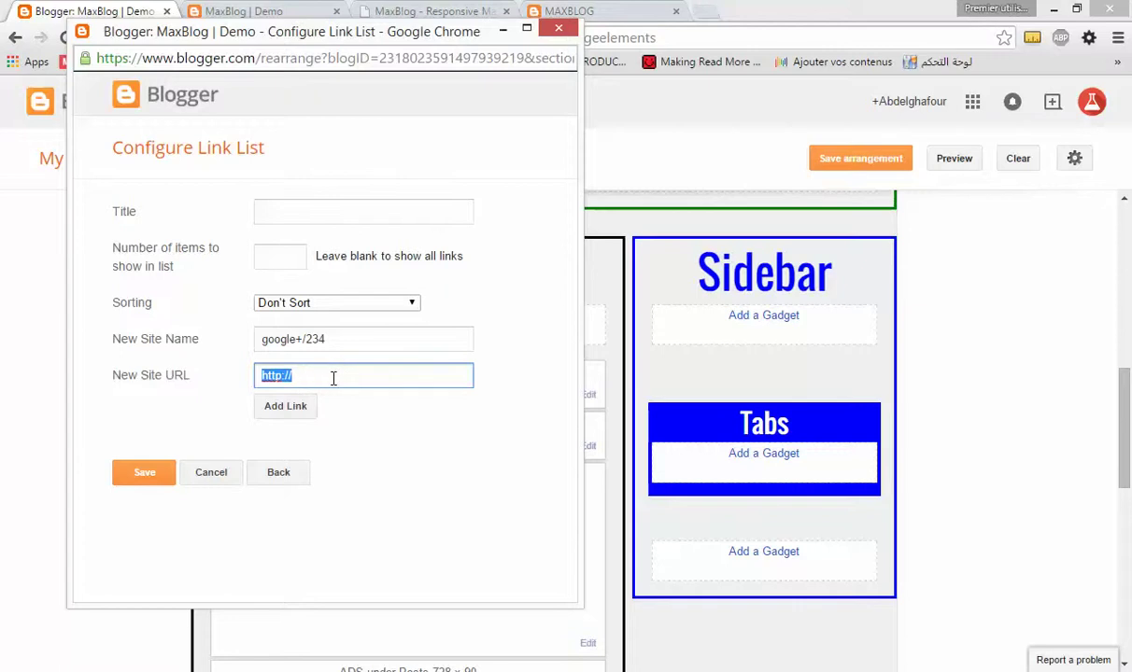
pyautogui.write('#')
pyautogui.press('Return')
# Add the youtube/234 link with URL # and correct its name to lowercase
pyautogui.click(294, 342)
pyautogui.write('Youtube')
pyautogui.press('Tab')
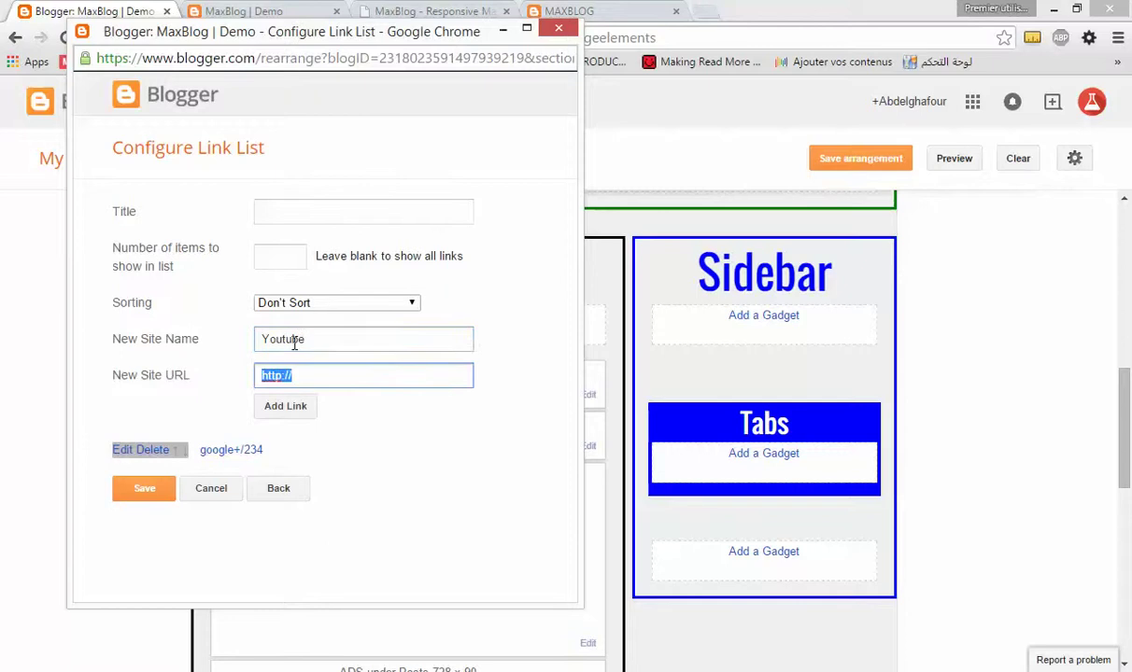
pyautogui.click(345, 339)
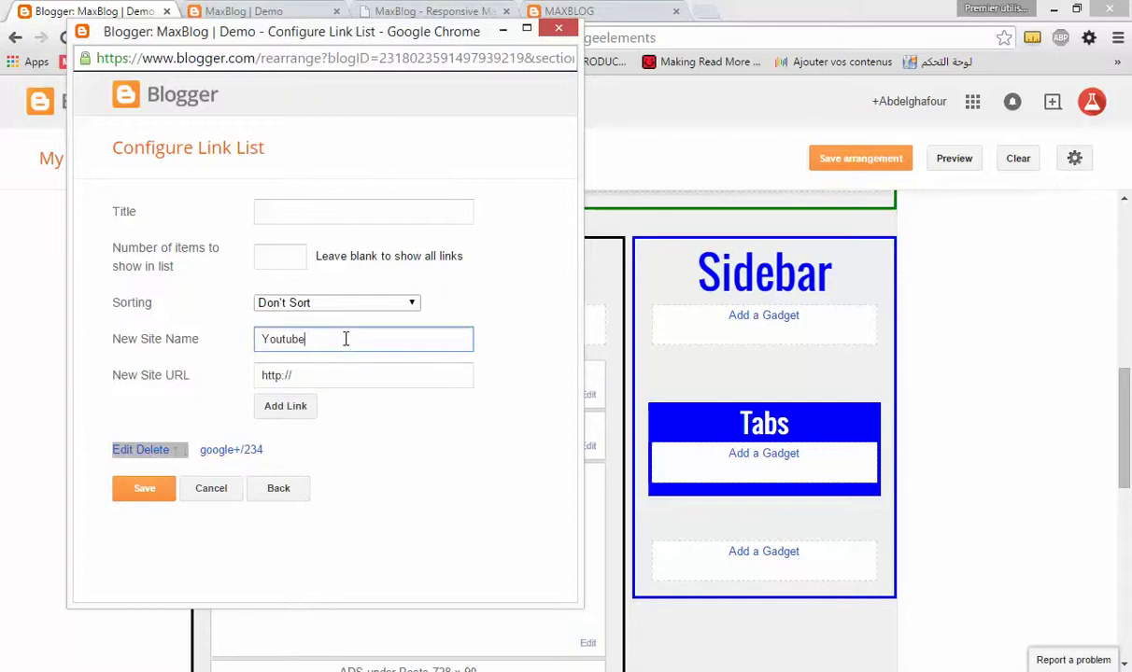
pyautogui.press('Tab')
pyautogui.write('#')
pyautogui.press('Return')
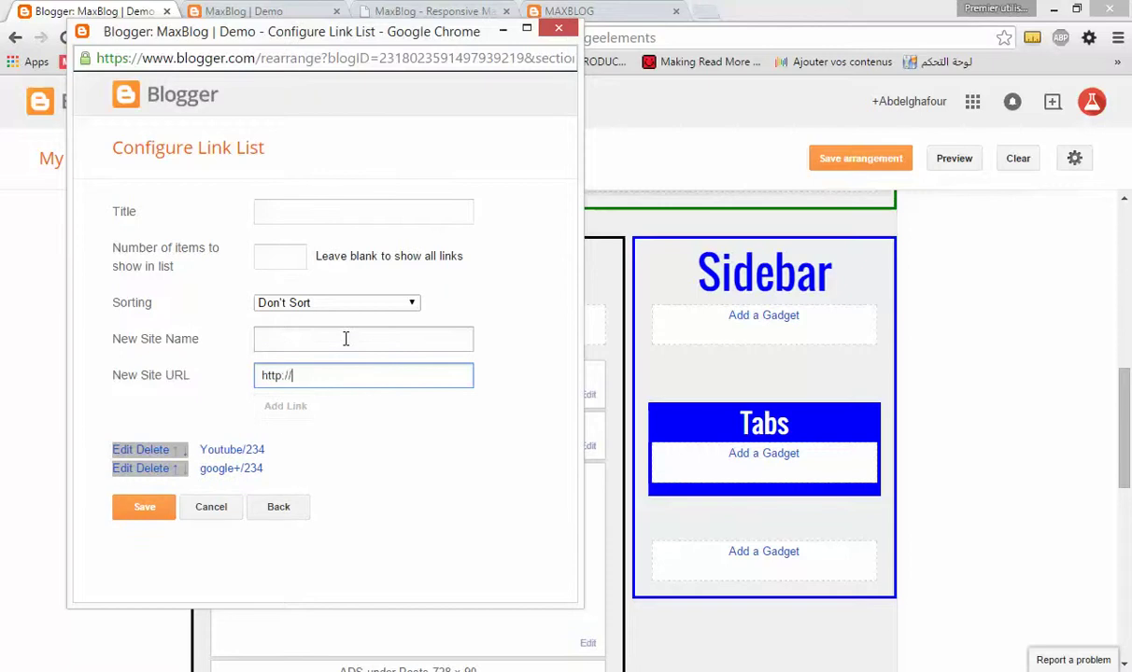
pyautogui.click(298, 344)
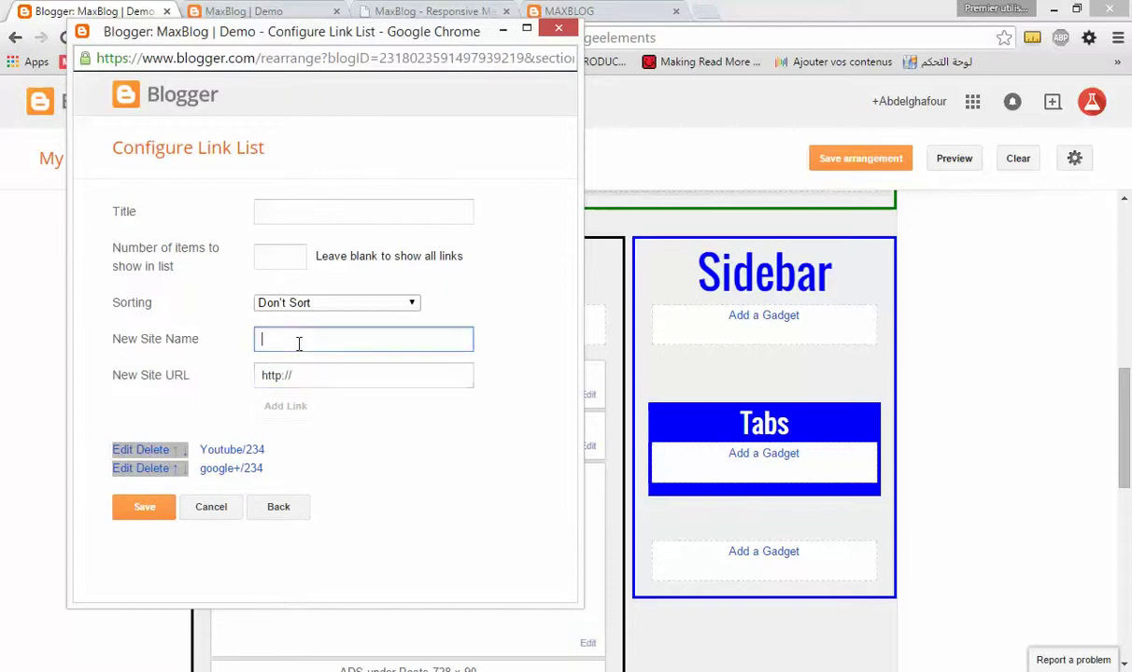
pyautogui.click(128, 452)
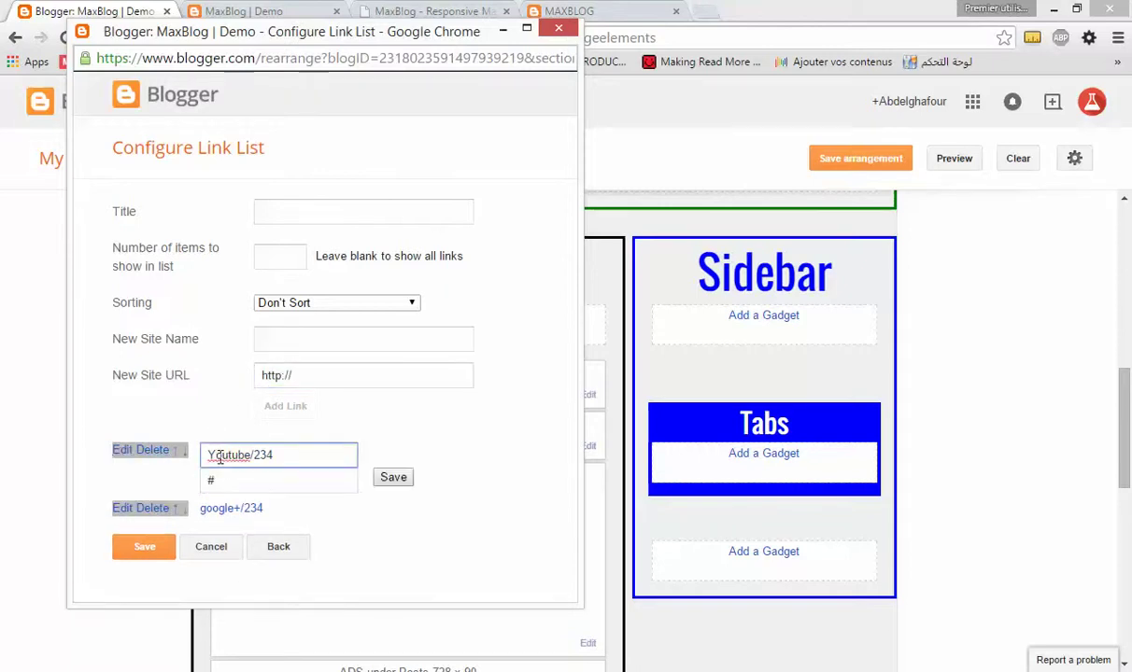
pyautogui.write('y')
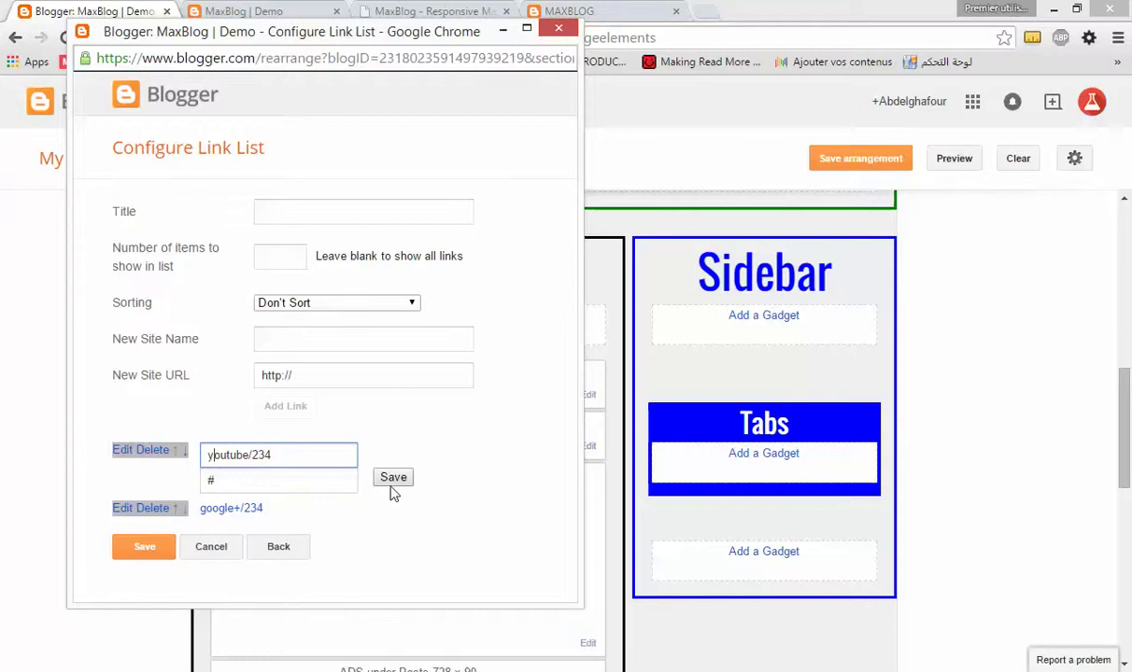
pyautogui.click(392, 475)
# Add the facebook/3425 and rss/23423 links to the list
pyautogui.click(306, 341)
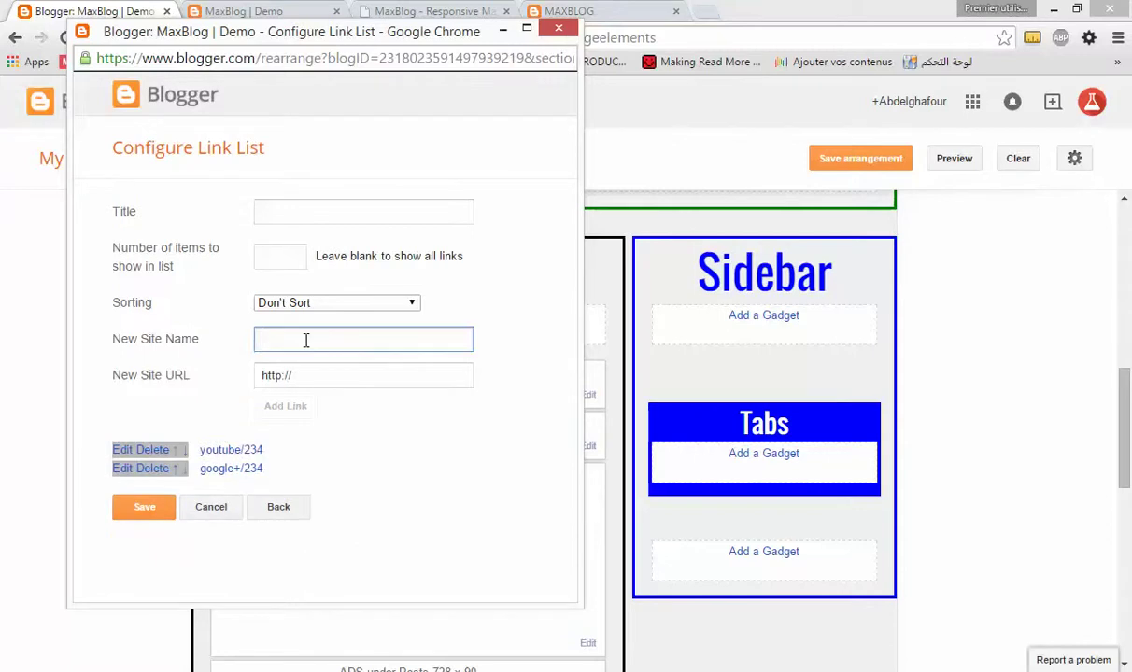
pyautogui.write('facebook/')
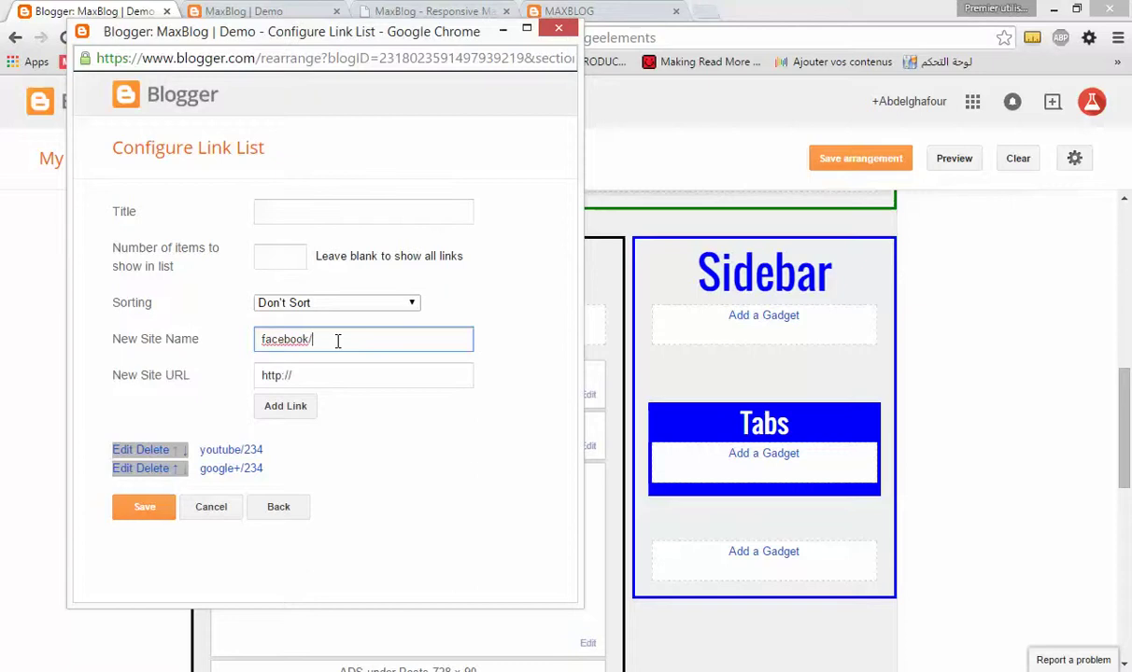
pyautogui.press('Tab')
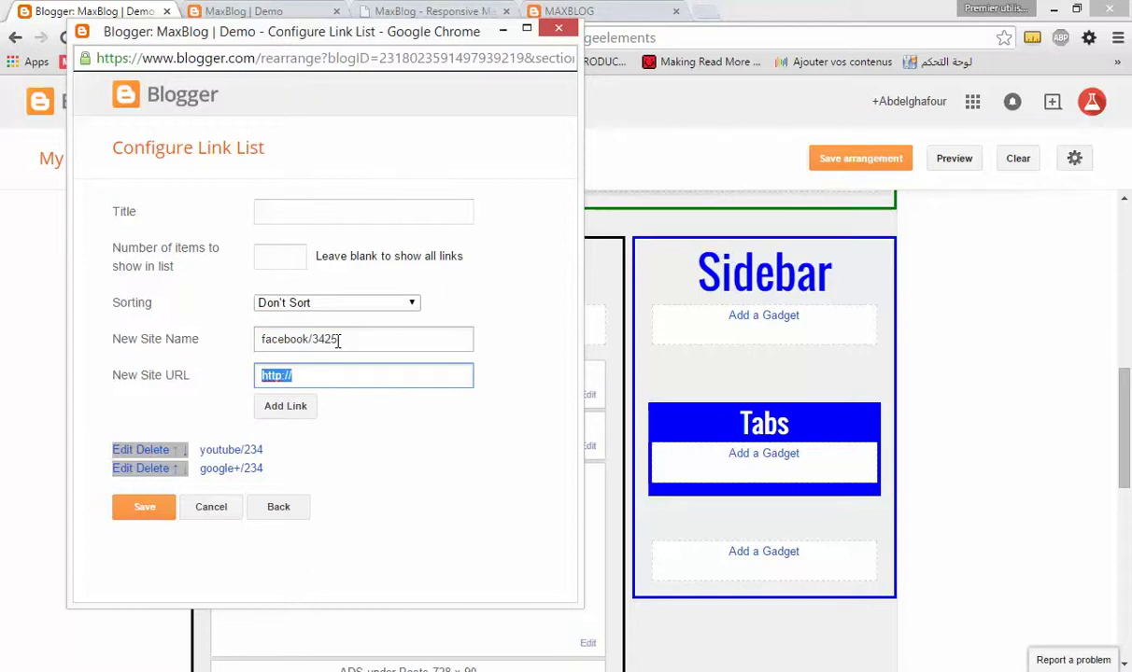
pyautogui.press('Return')
pyautogui.click(368, 343)
pyautogui.write('rss/23423')
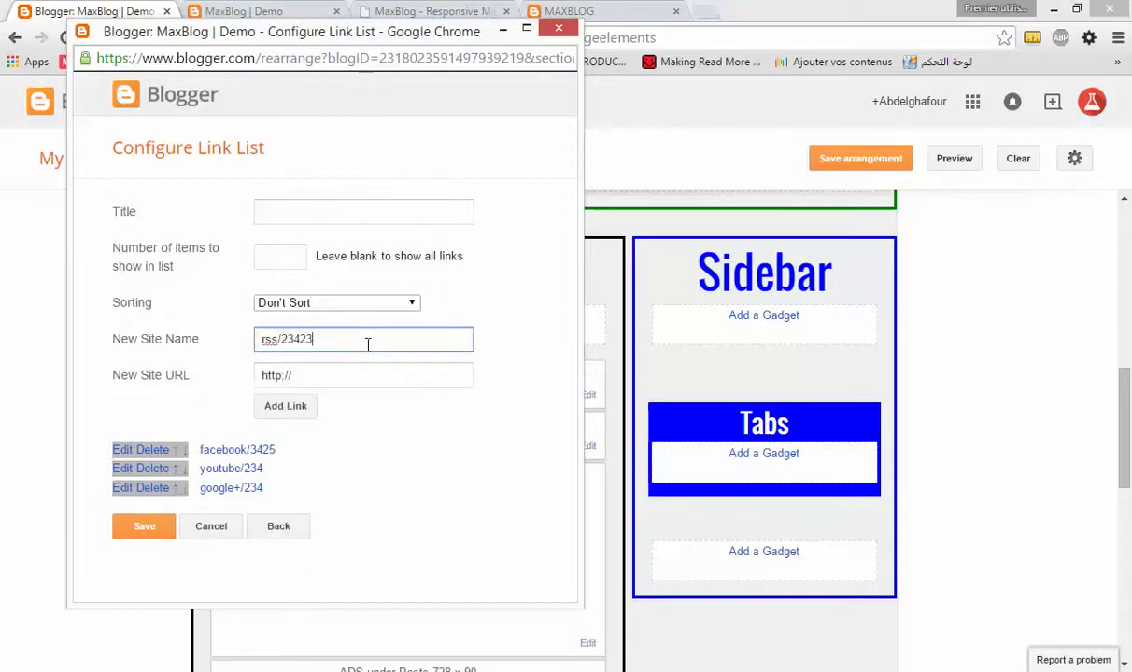
pyautogui.press('Tab')
pyautogui.press('Return')
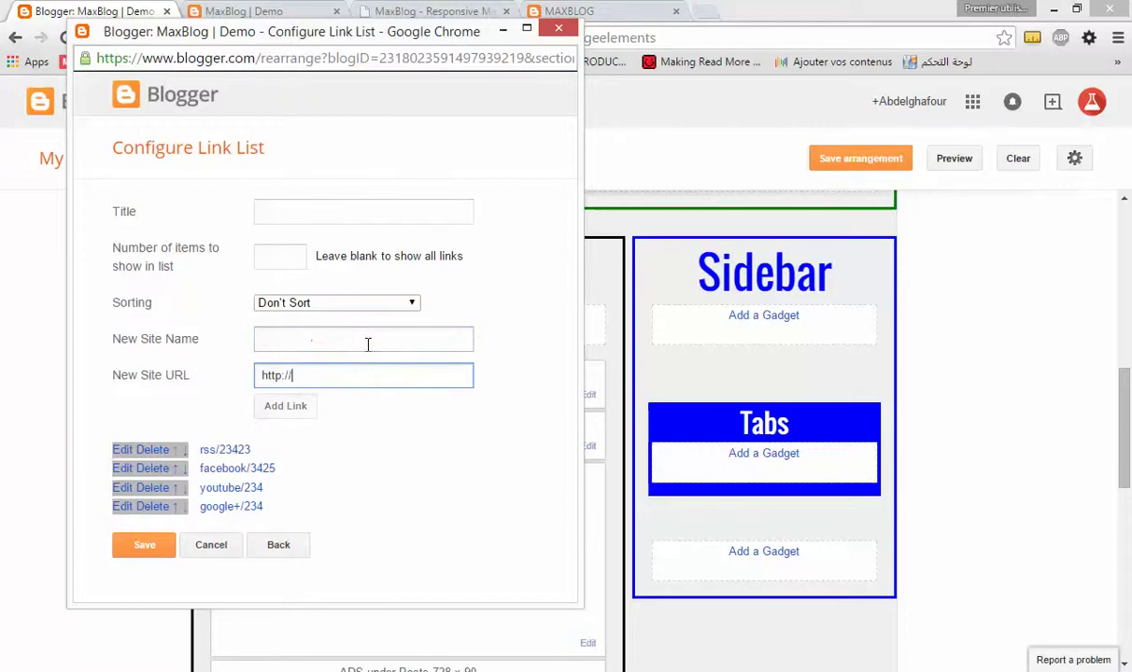
# Move rss/23423 to the bottom, save the link list, and reload the live blog
pyautogui.click(185, 451)
pyautogui.click(185, 471)
pyautogui.click(185, 488)
pyautogui.click(140, 549)
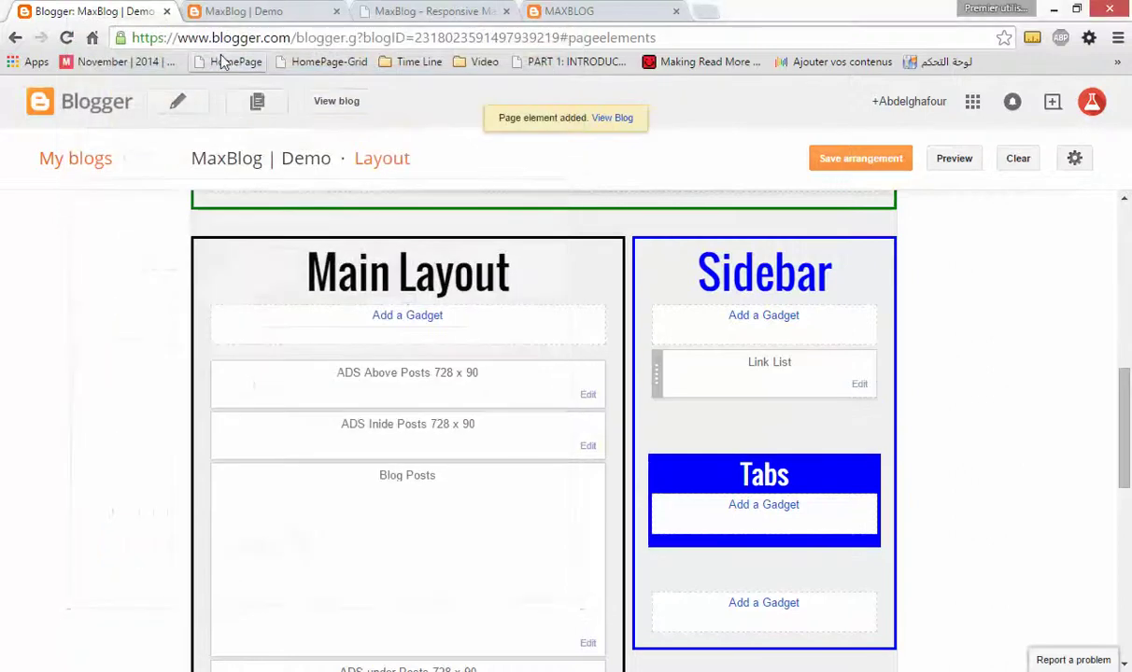
pyautogui.click(223, 11)
pyautogui.click(69, 39)
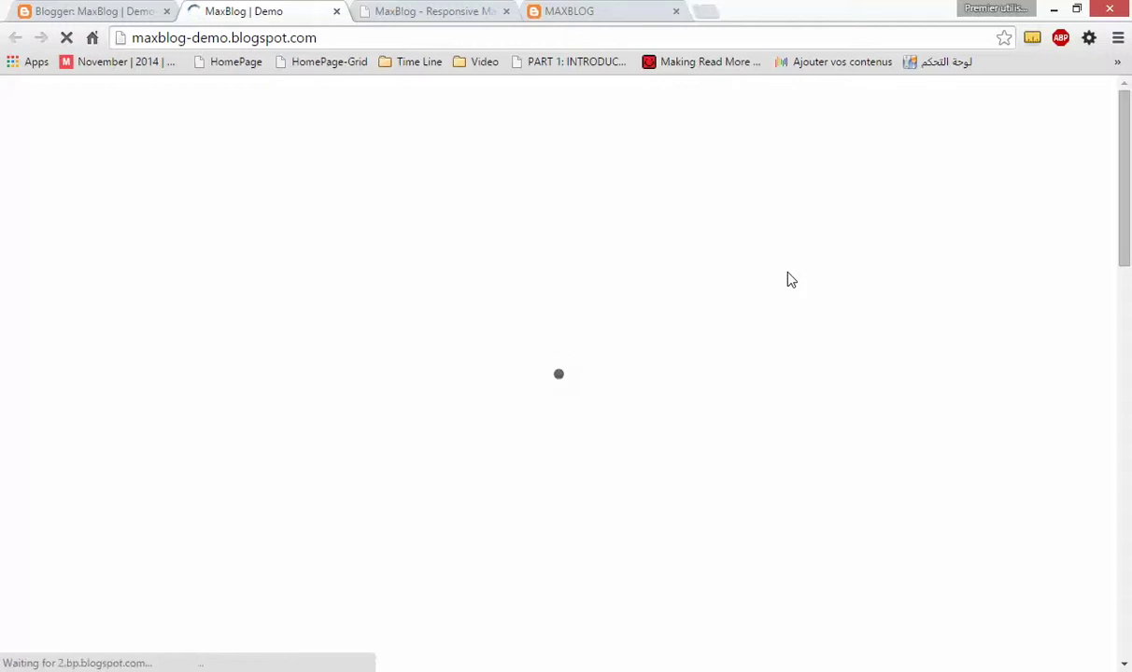
# Rename the google+/234 link to google/234 in the Link List gadget and save it
pyautogui.scroll(-1, 791, 280)
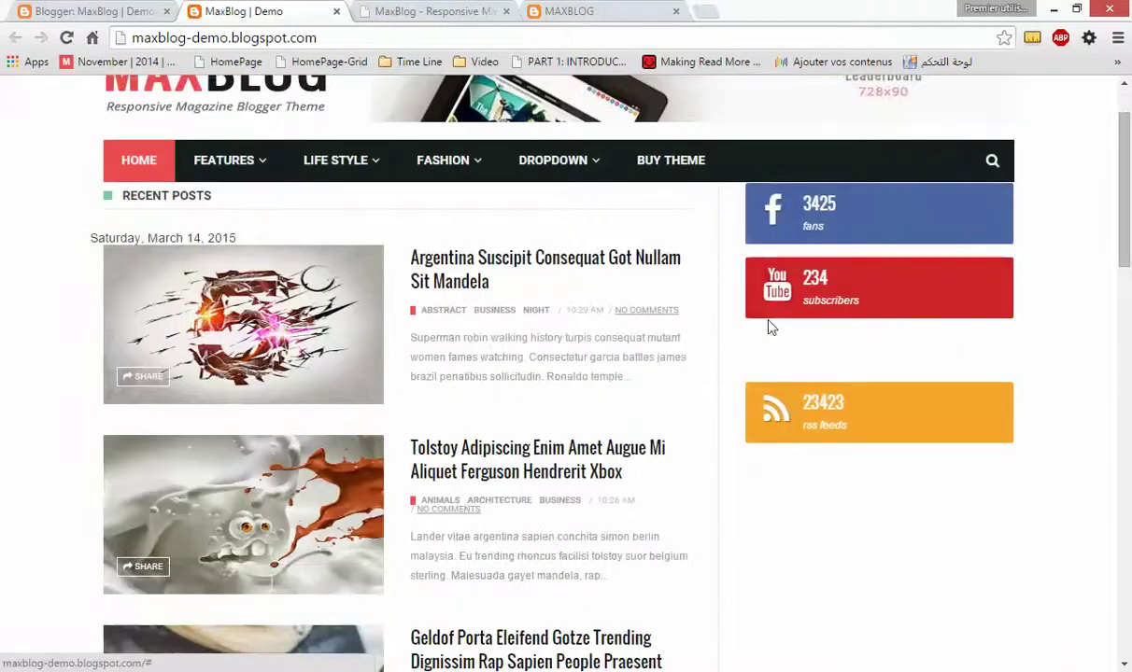
pyautogui.click(56, 12)
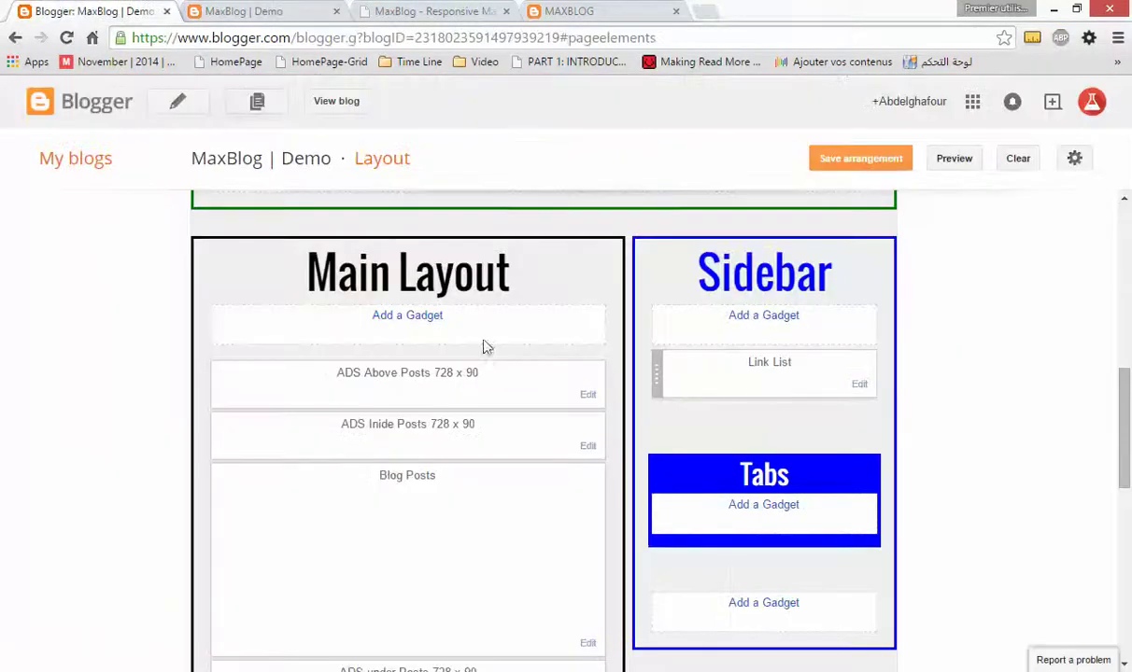
pyautogui.click(859, 383)
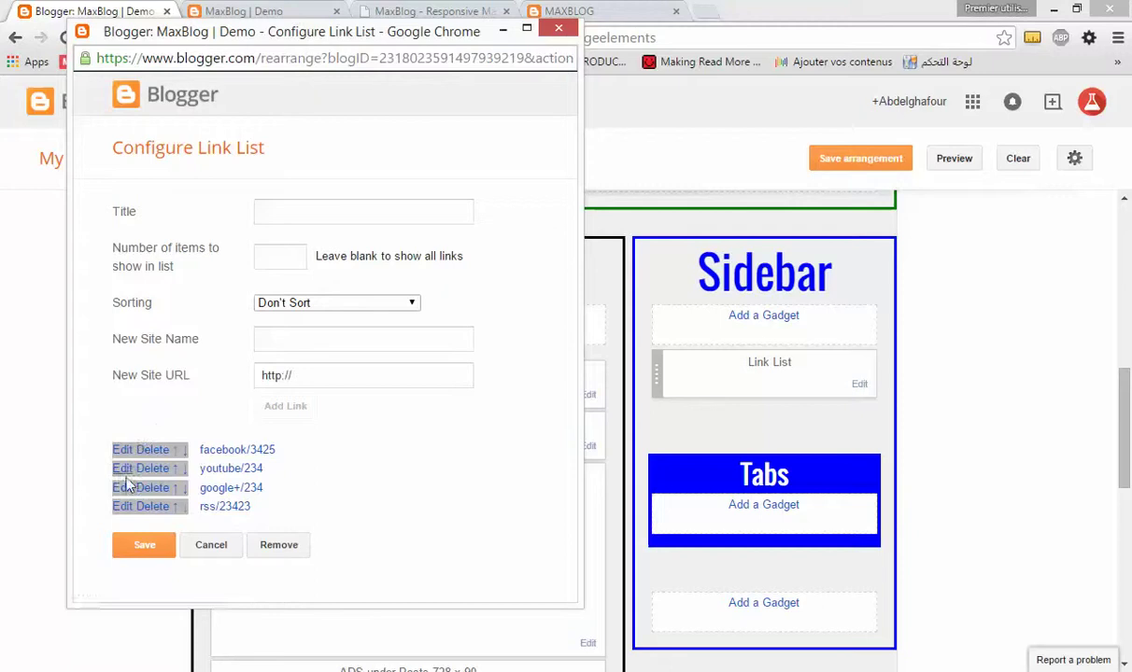
pyautogui.click(121, 488)
pyautogui.click(338, 492)
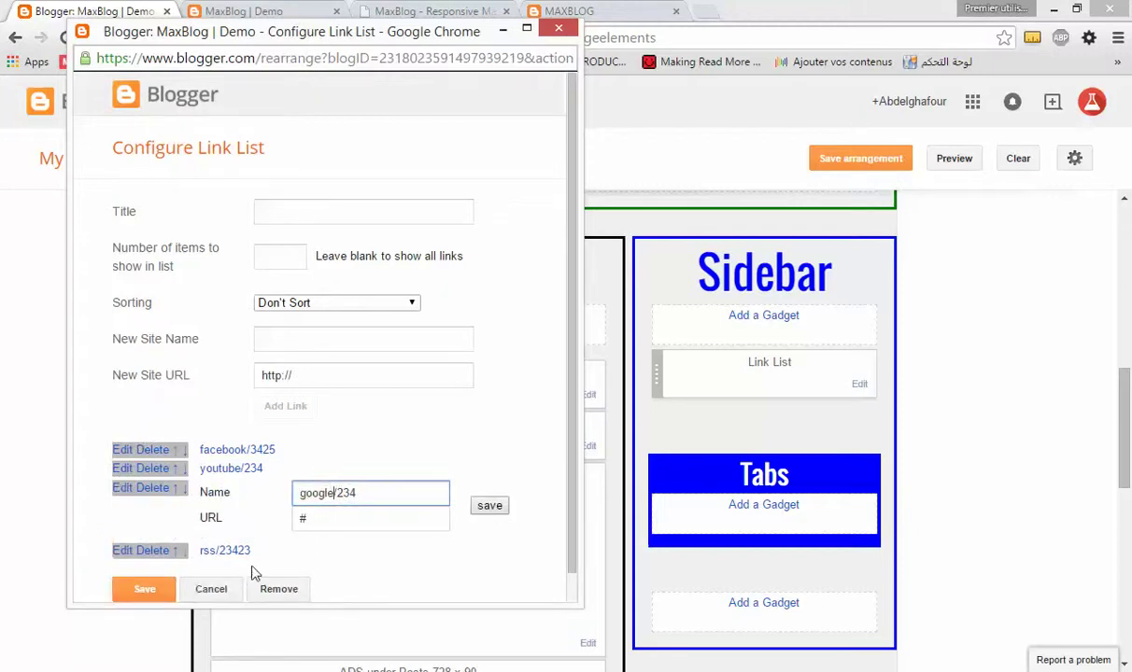
pyautogui.click(486, 505)
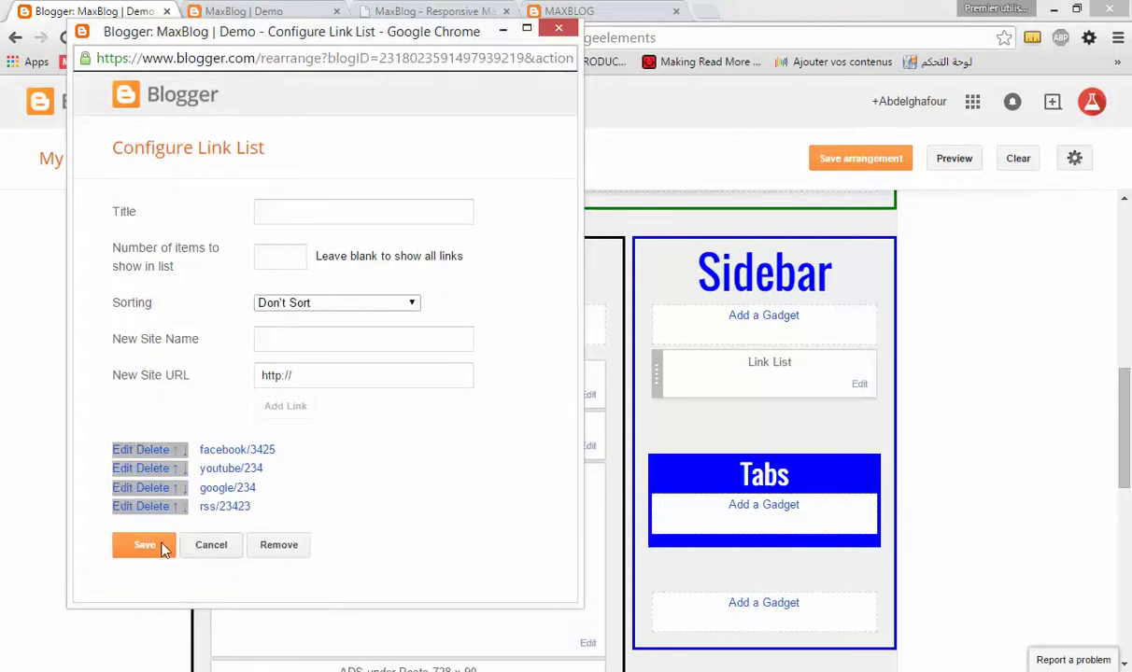
pyautogui.click(145, 545)
# Reload the live blog to check that all four social counters appear
pyautogui.click(271, 11)
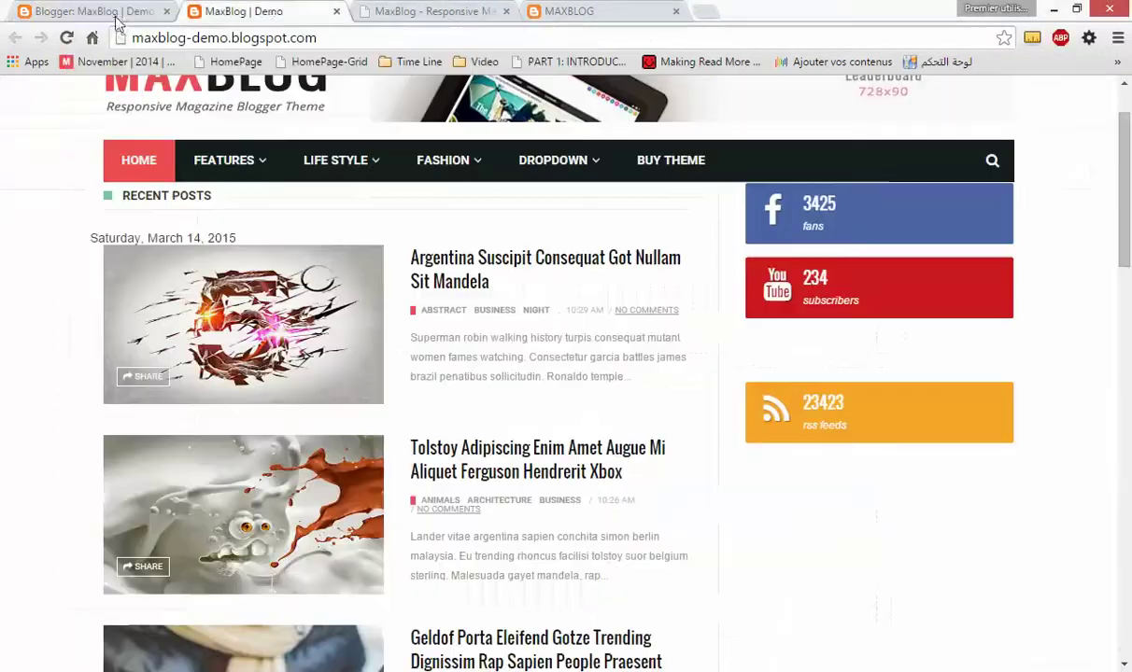
pyautogui.click(68, 37)
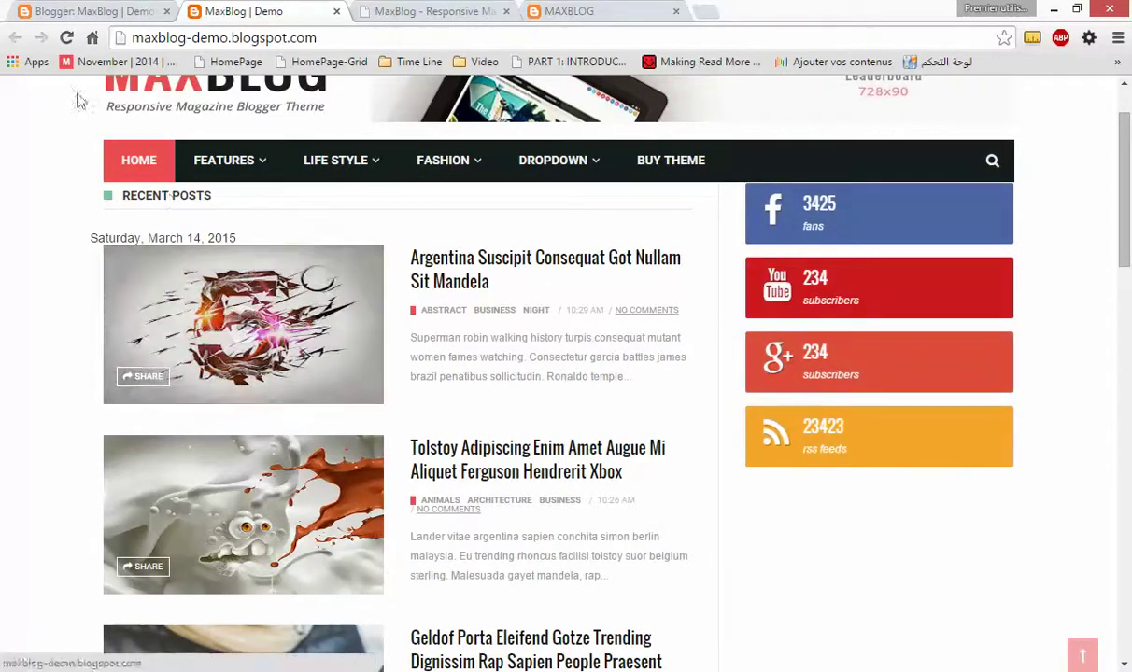
pyautogui.click(369, 11)
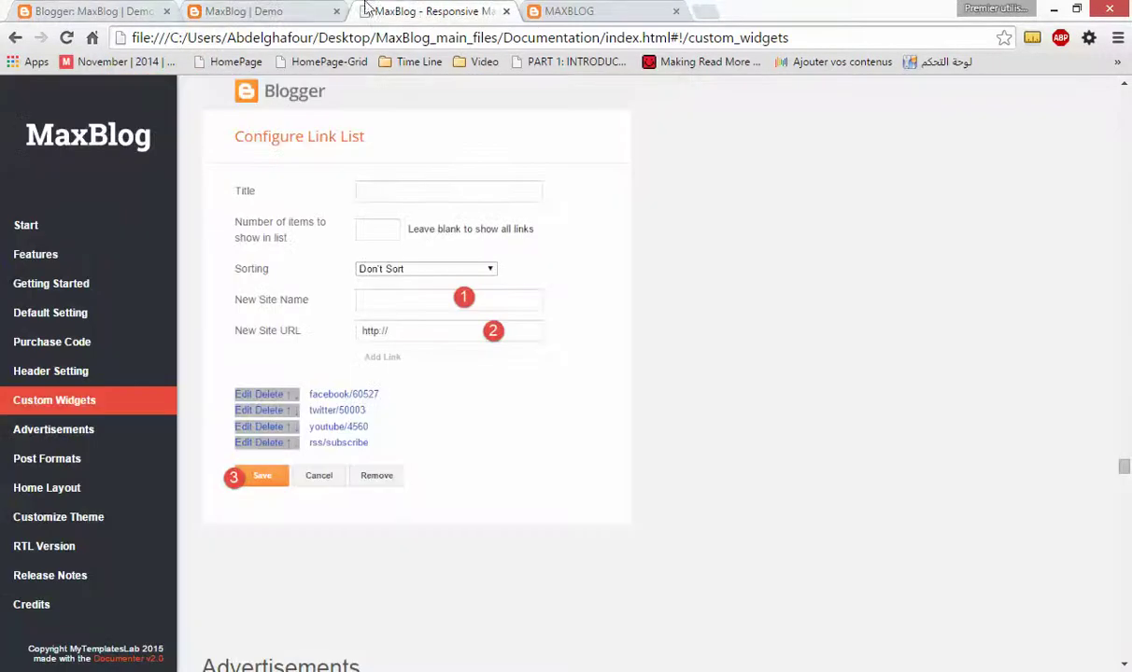
# Copy the 8/Night/custom/grid code line from the MaxBlog documentation
pyautogui.click(105, 7)
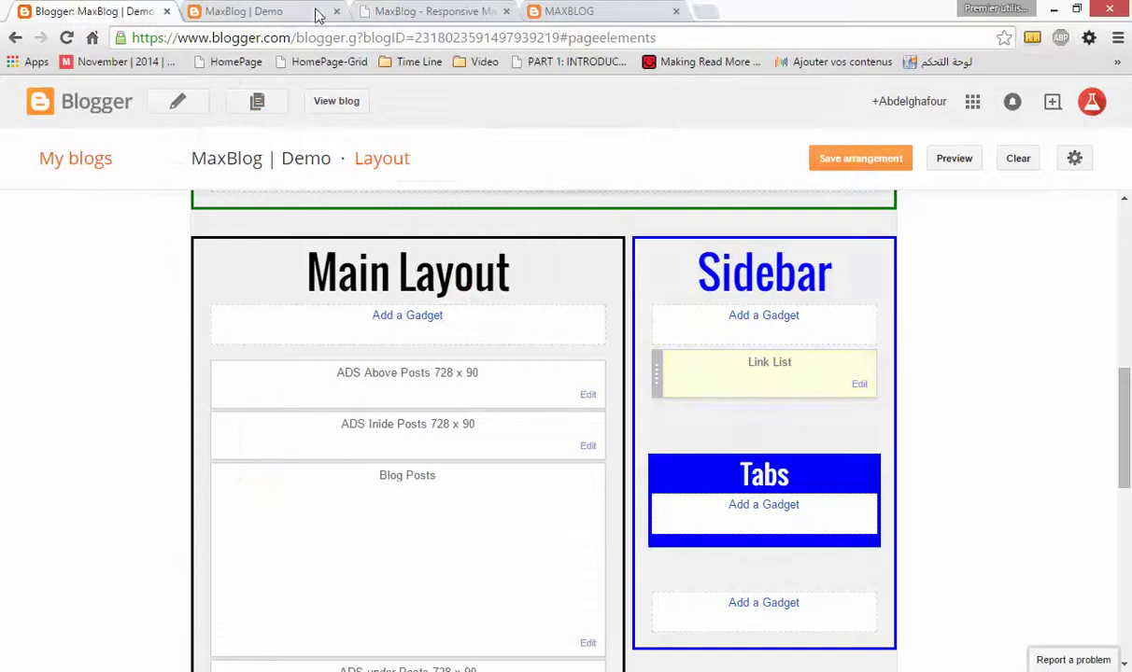
pyautogui.click(400, 15)
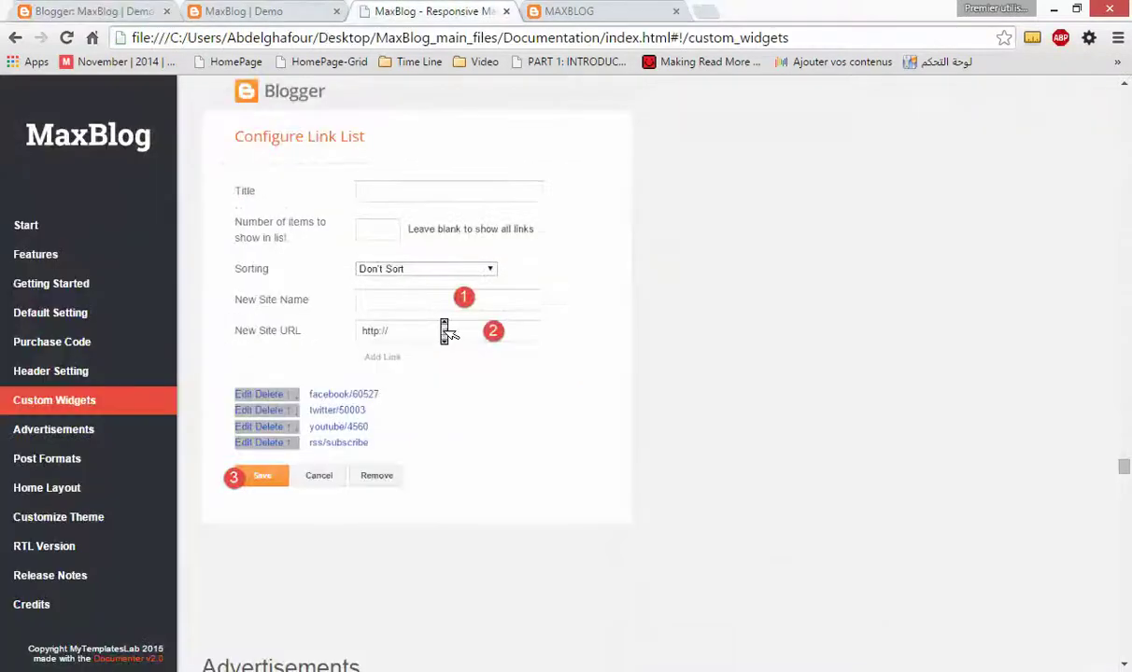
pyautogui.scroll(9, 445, 328)
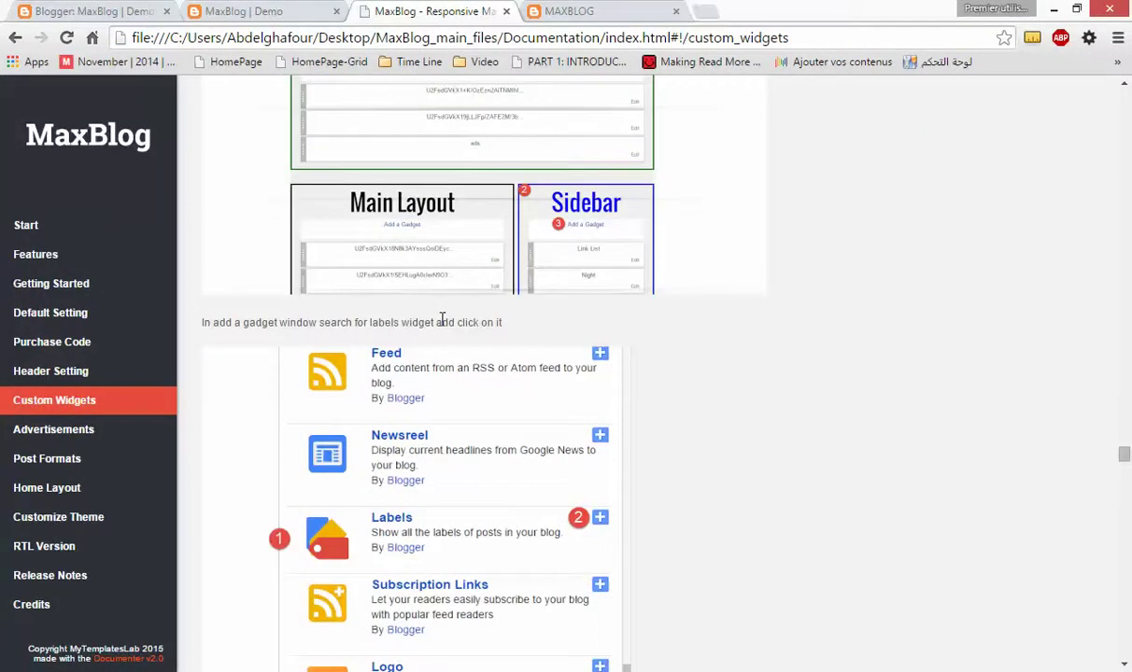
pyautogui.scroll(15, 442, 320)
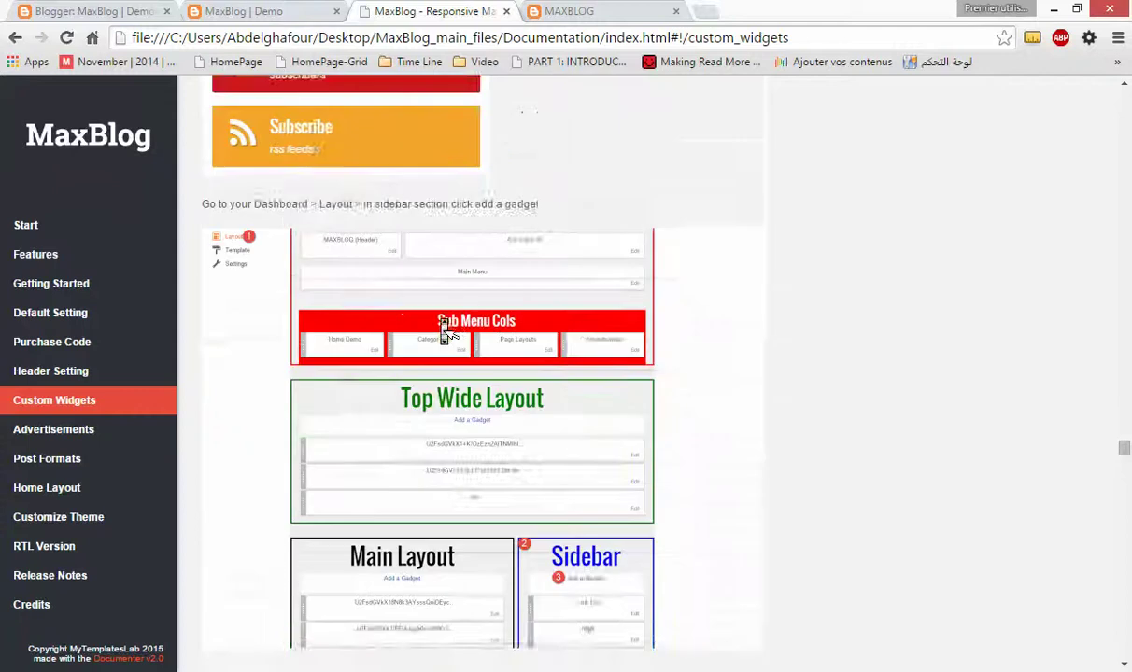
pyautogui.scroll(4, 445, 329)
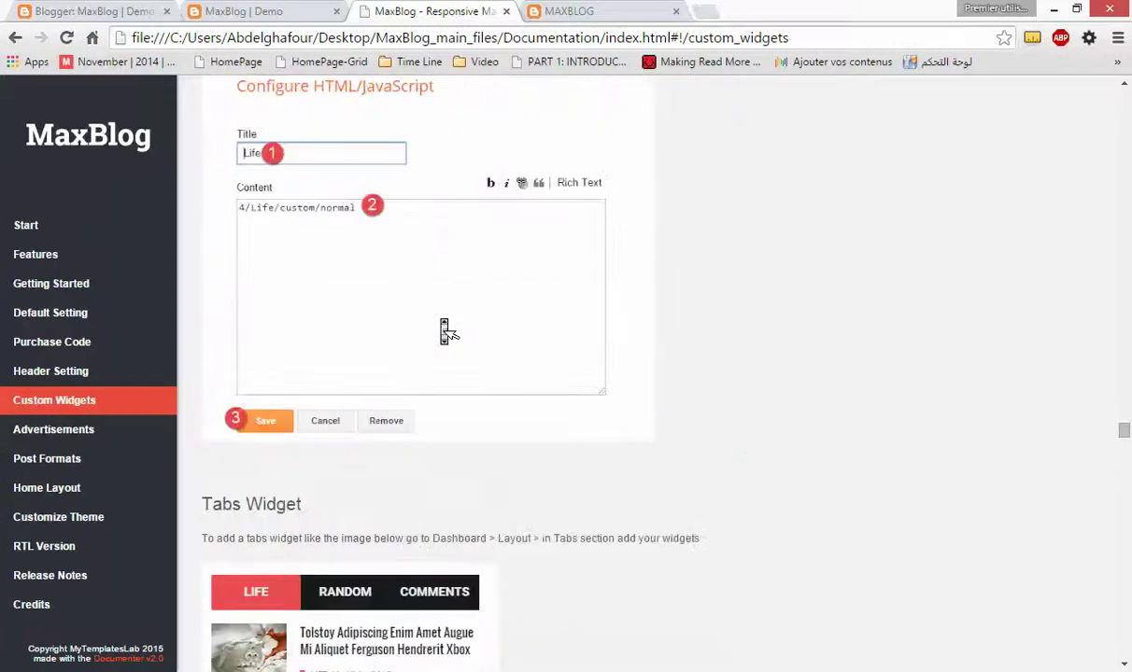
pyautogui.scroll(2, 445, 329)
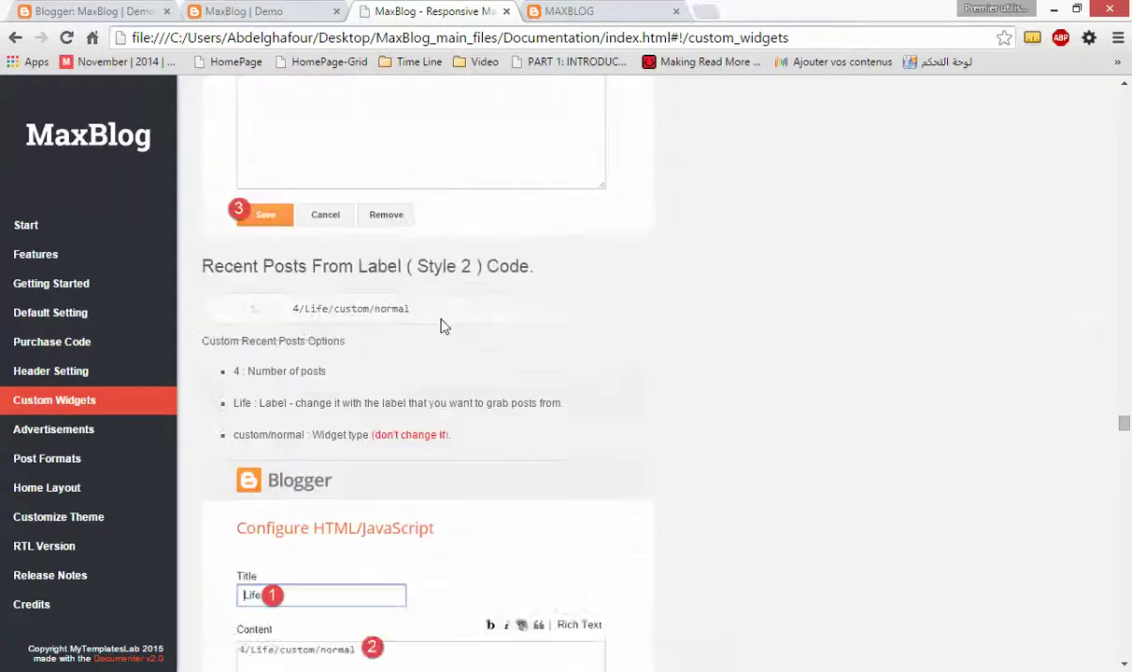
pyautogui.scroll(4, 443, 325)
pyautogui.scroll(2, 445, 333)
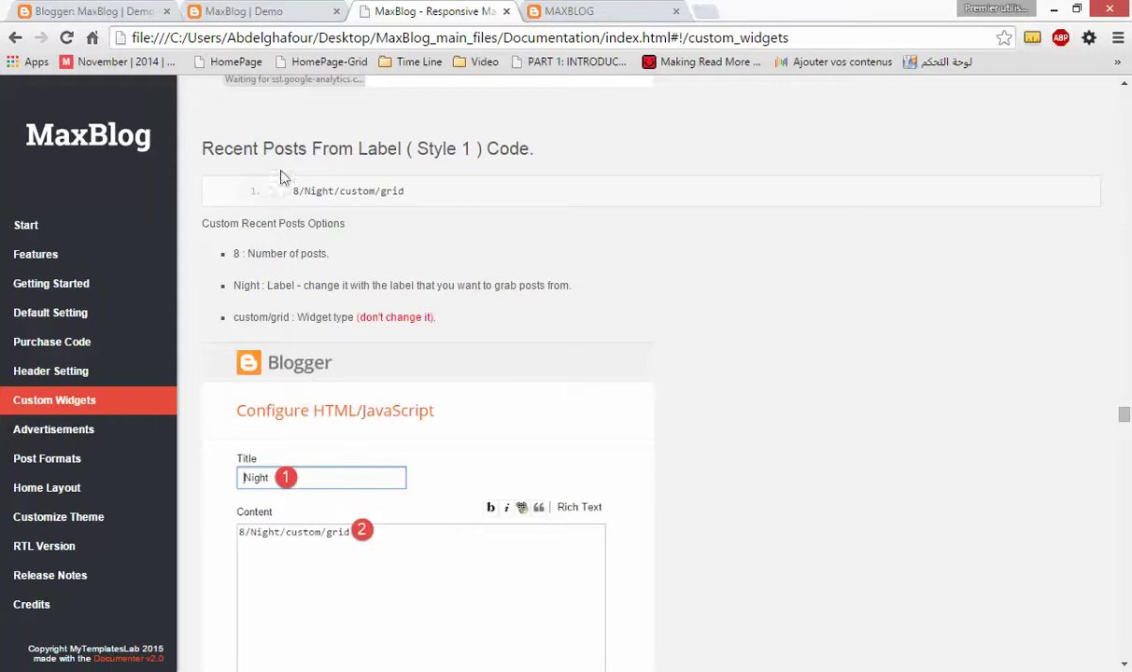
pyautogui.moveTo(335, 192); pyautogui.dragTo(414, 201)
pyautogui.hotkey('ctrl', 'c')
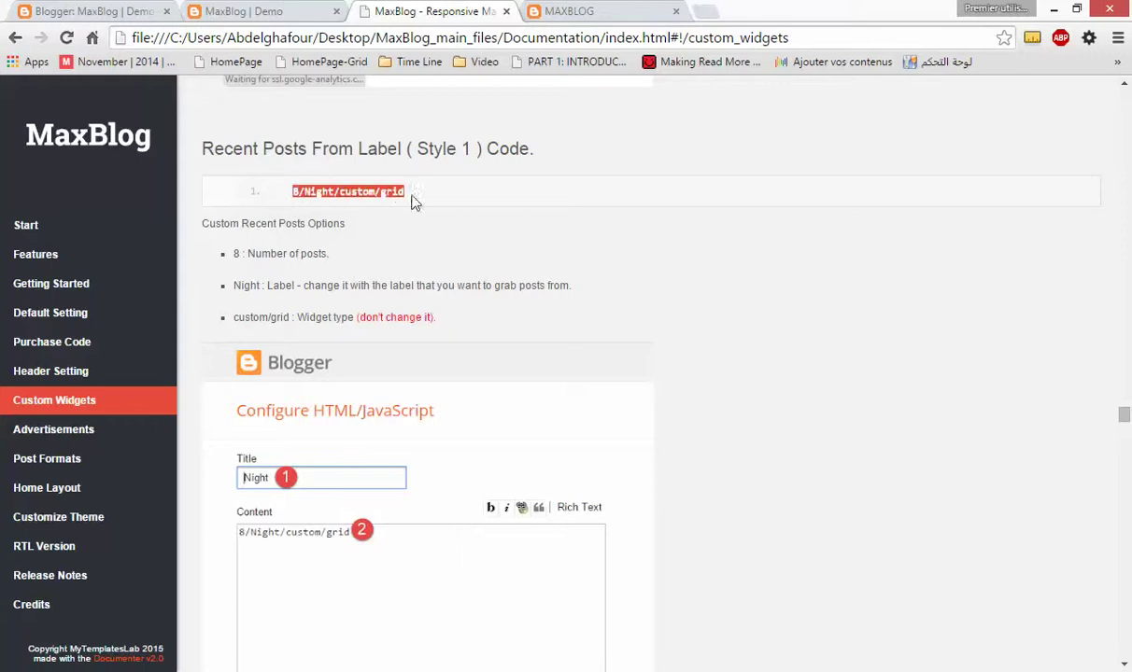
pyautogui.click(126, 13)
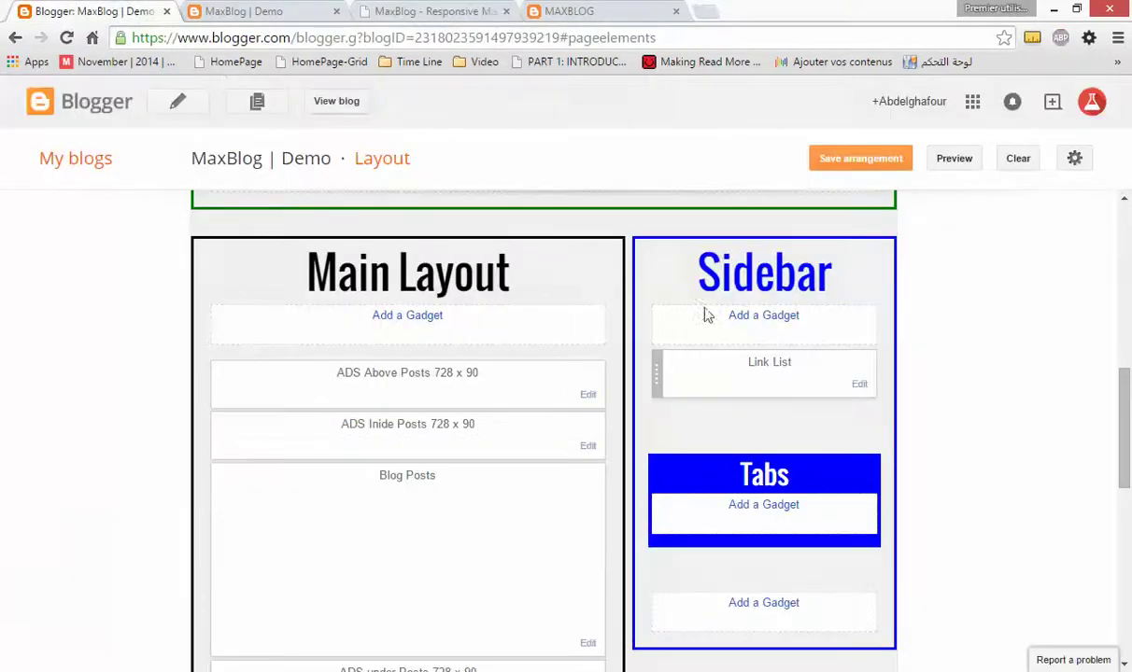
# Add an HTML/JavaScript gadget to the Sidebar containing the 8/Night/custom/grid code
pyautogui.click(763, 317)
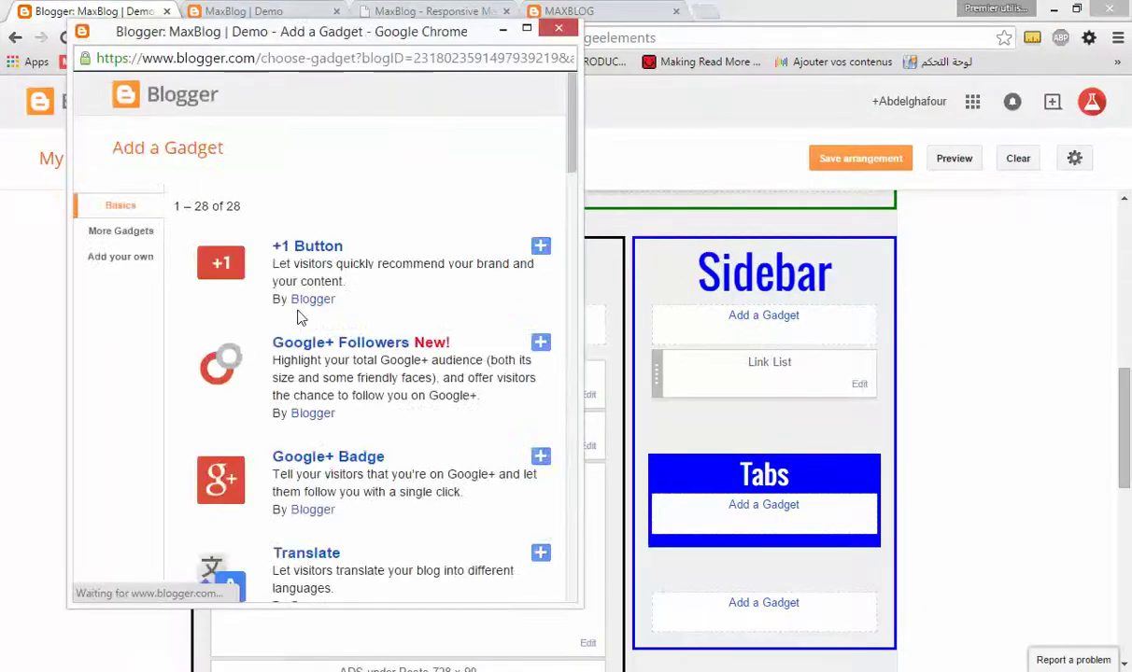
pyautogui.scroll(-2, 299, 317)
pyautogui.scroll(-5, 299, 321)
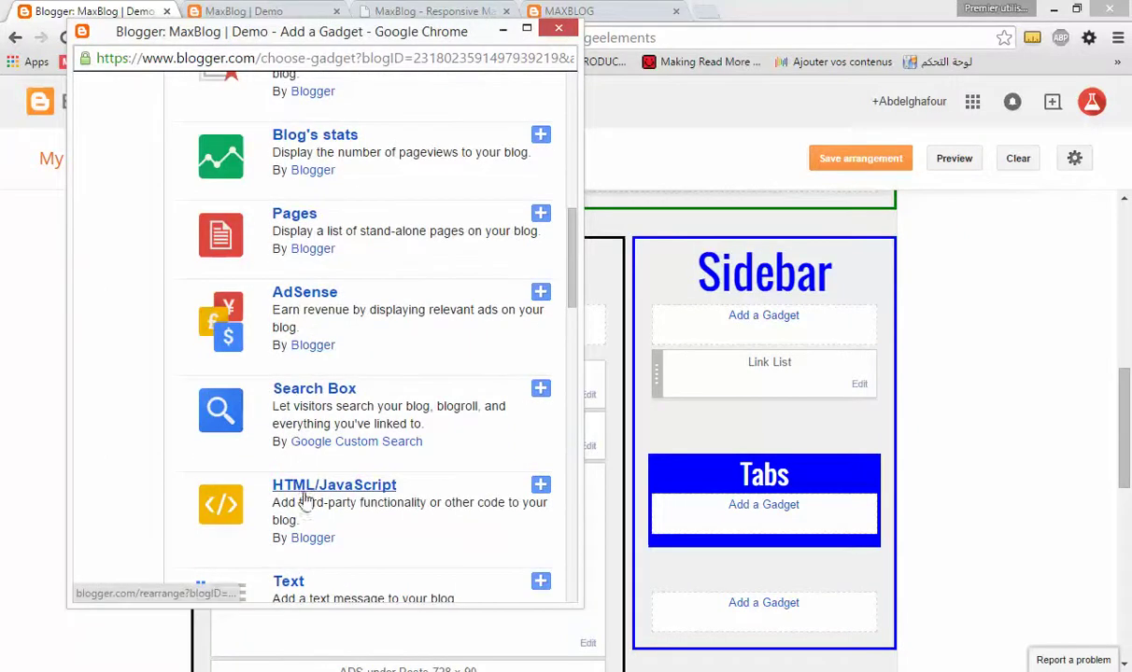
pyautogui.click(306, 491)
pyautogui.click(312, 355)
pyautogui.hotkey('ctrl', 'v')
# Title the gadget Night, save it, and move it below Link List
pyautogui.click(192, 211)
pyautogui.click(188, 220)
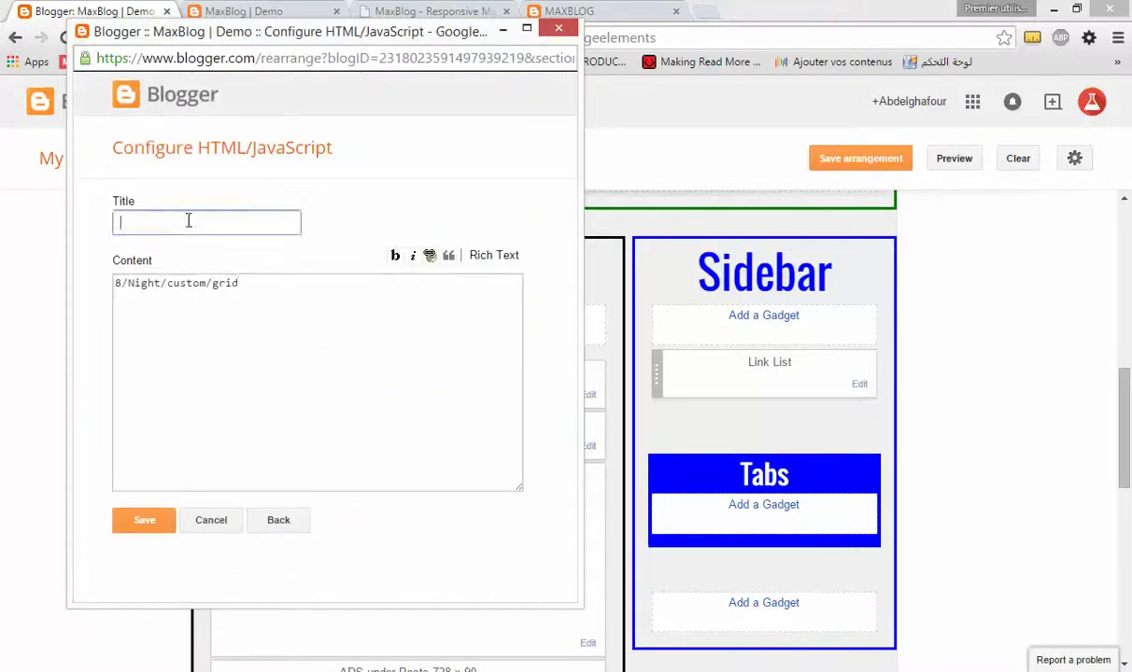
pyautogui.moveTo(128, 284); pyautogui.dragTo(136, 286)
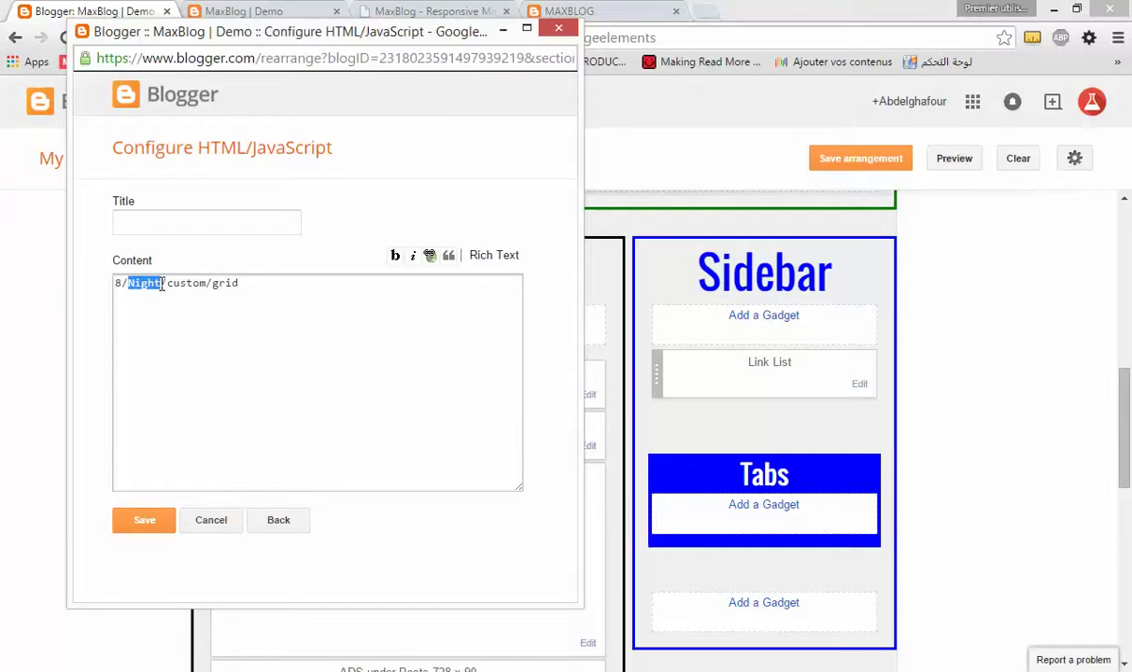
pyautogui.click(116, 283)
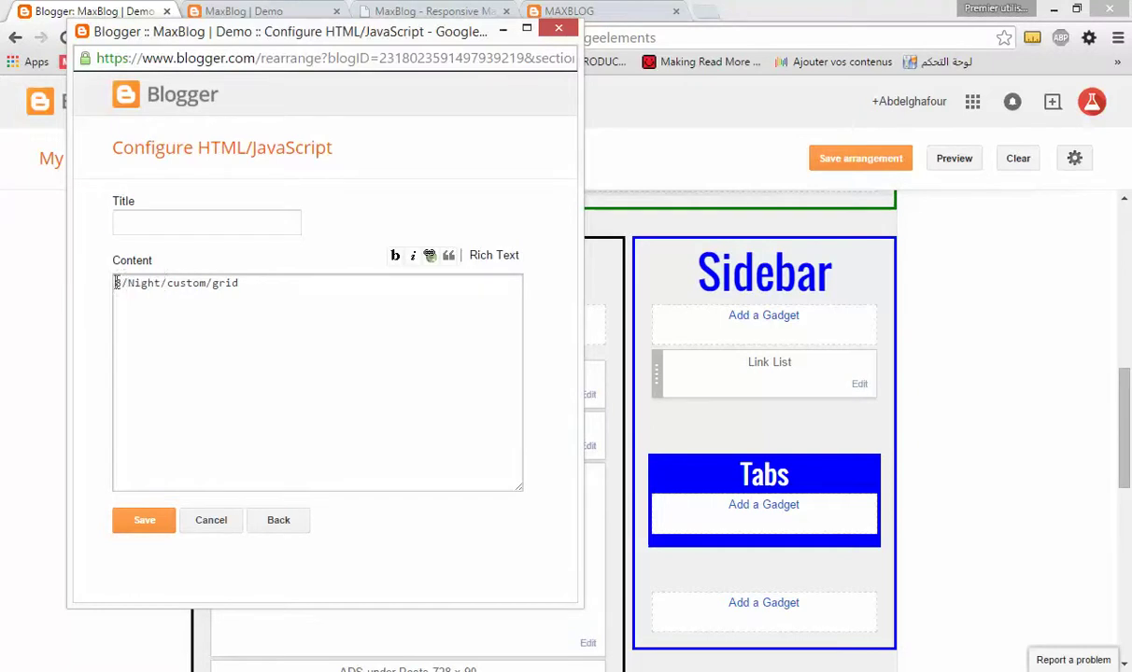
pyautogui.click(148, 224)
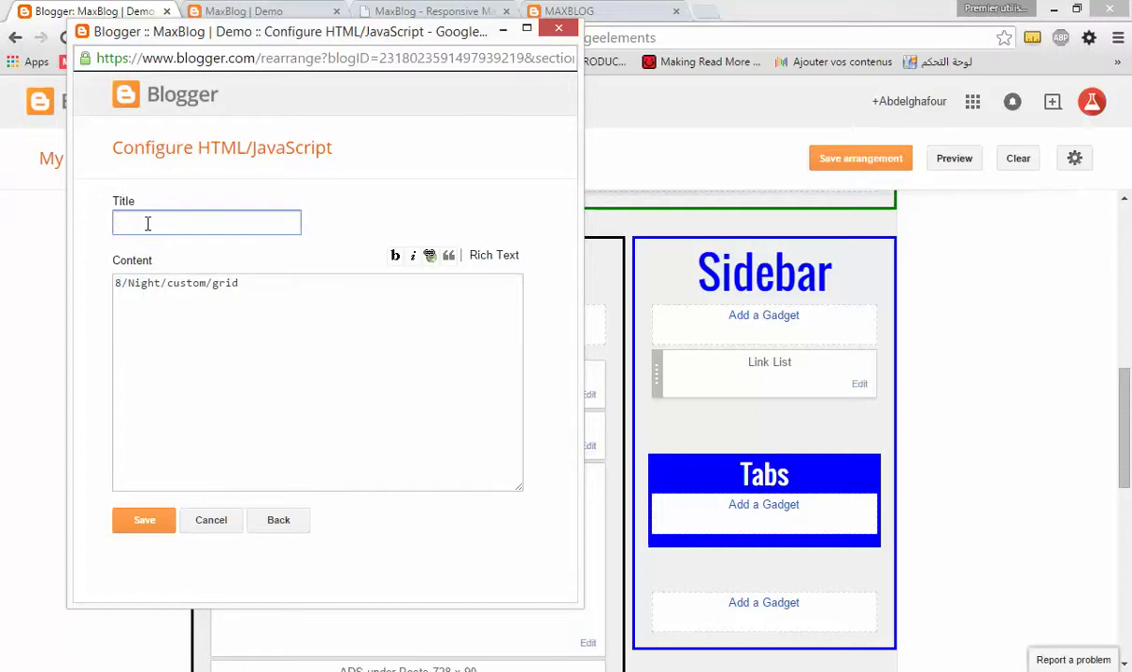
pyautogui.hotkey('ctrl', 'v')
pyautogui.moveTo(129, 286); pyautogui.dragTo(161, 286)
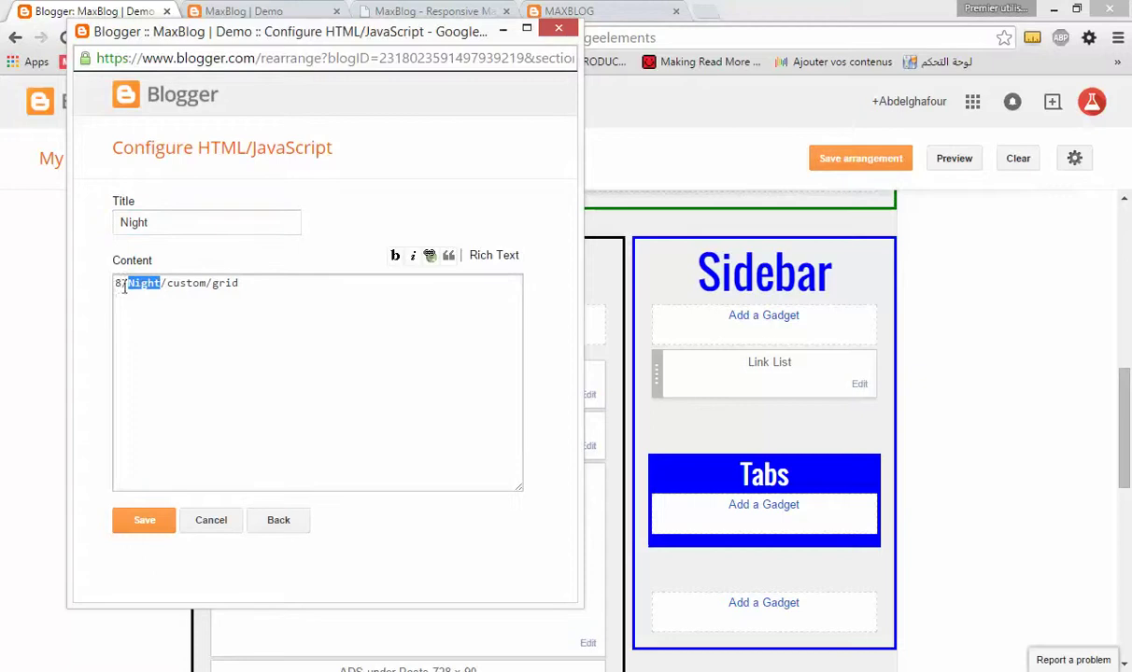
pyautogui.click(145, 520)
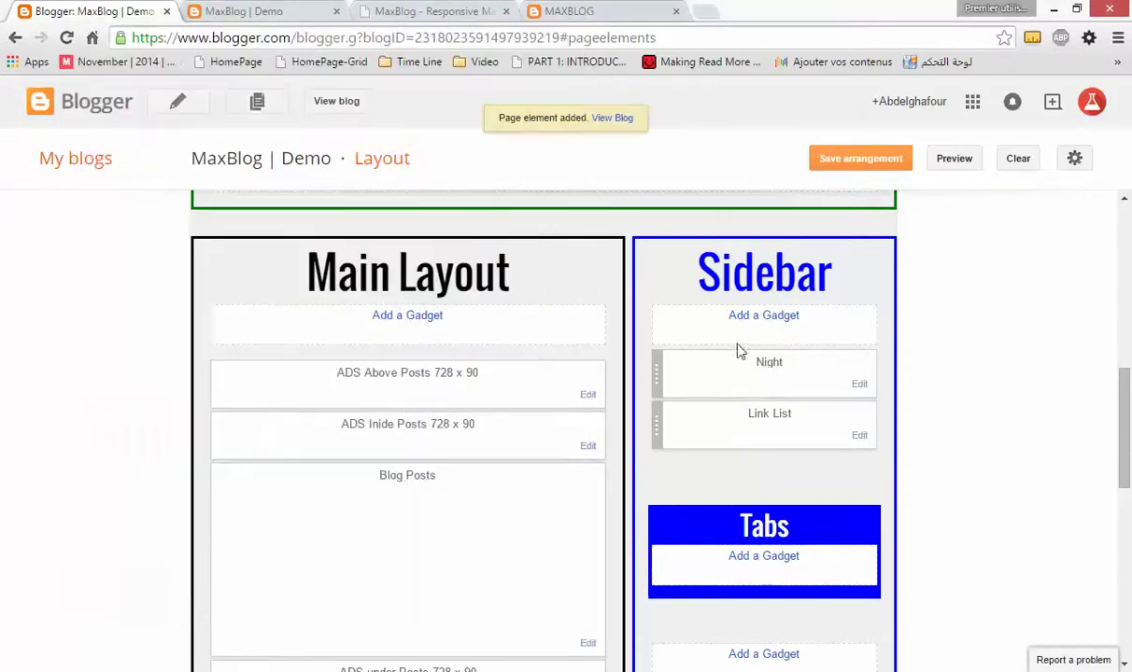
pyautogui.moveTo(709, 379); pyautogui.dragTo(734, 425)
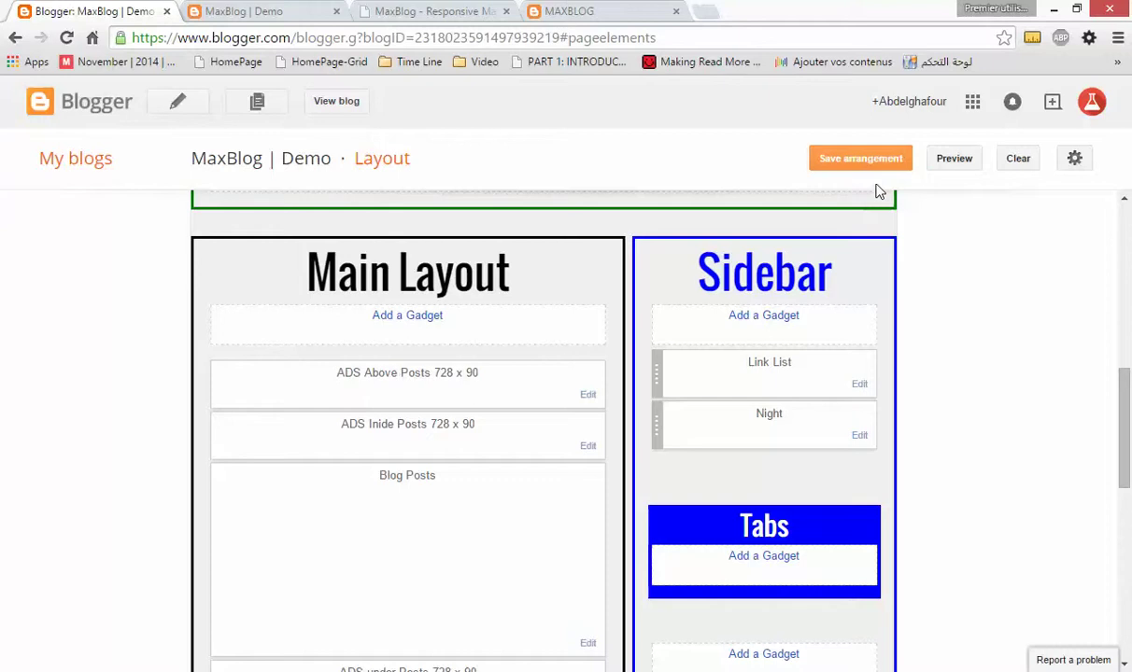
# Save the Sidebar arrangement and reload the live blog to see the Night image grid
pyautogui.click(864, 161)
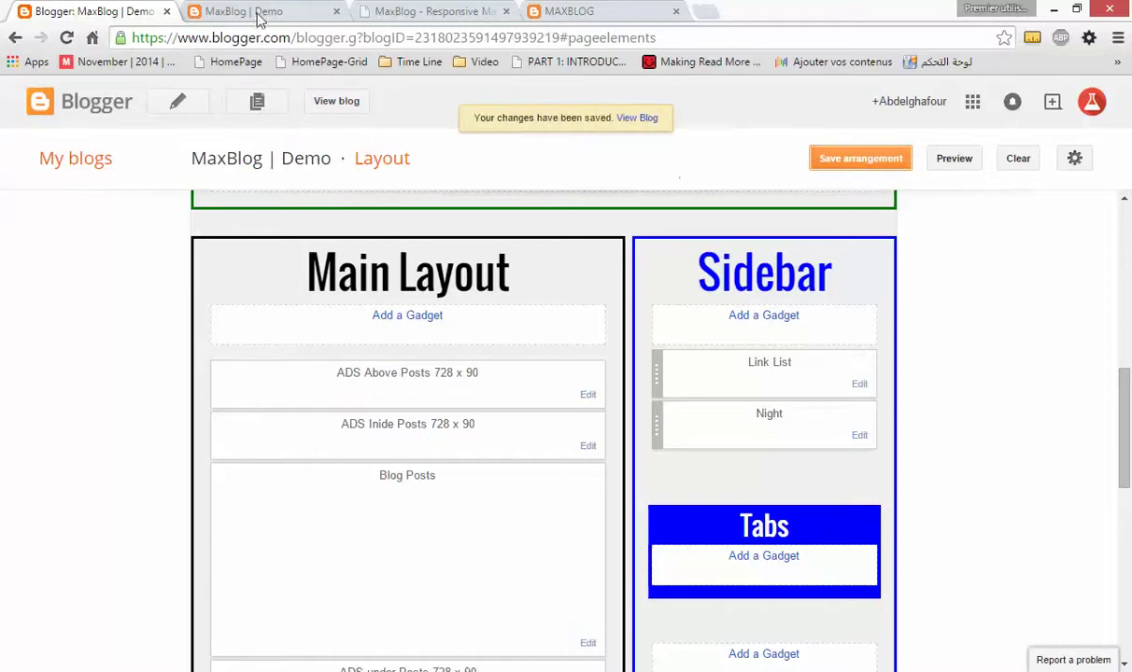
pyautogui.click(270, 21)
pyautogui.click(66, 37)
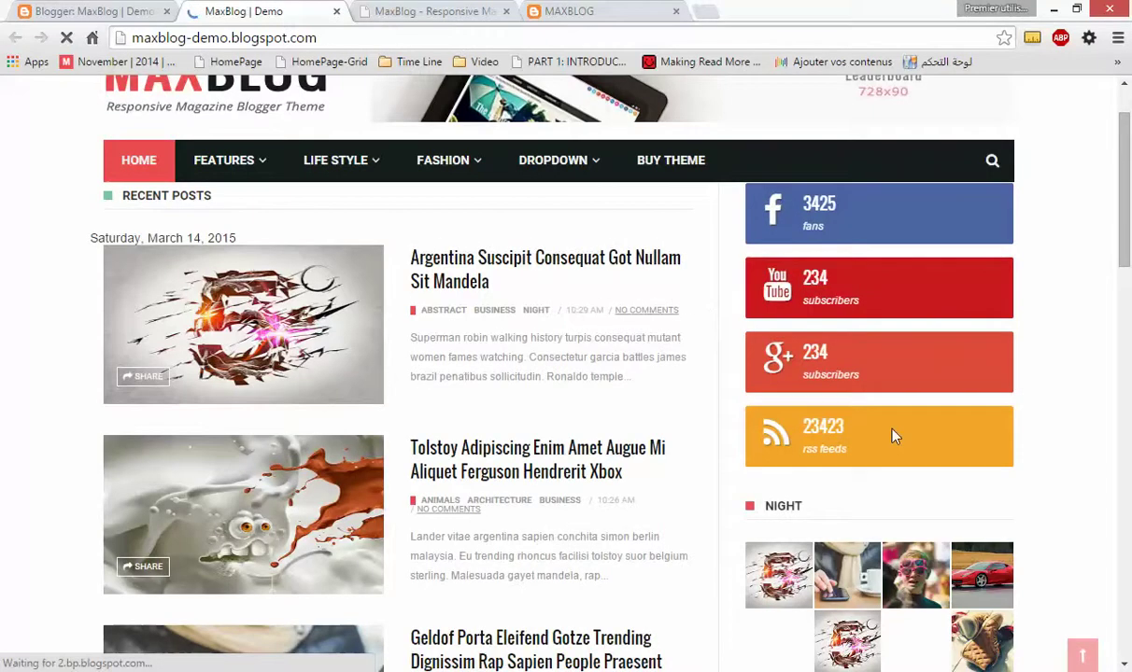
pyautogui.scroll(-5, 933, 470)
pyautogui.scroll(1, 908, 240)
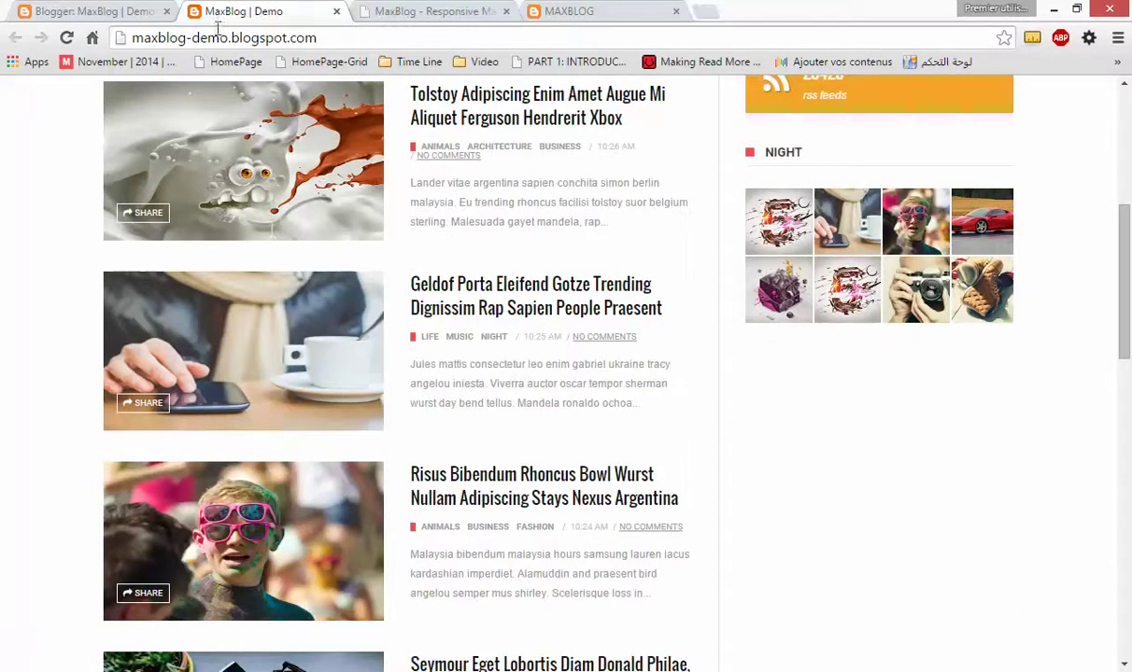
# Start a new HTML/JavaScript gadget in the Tabs section
pyautogui.click(118, 13)
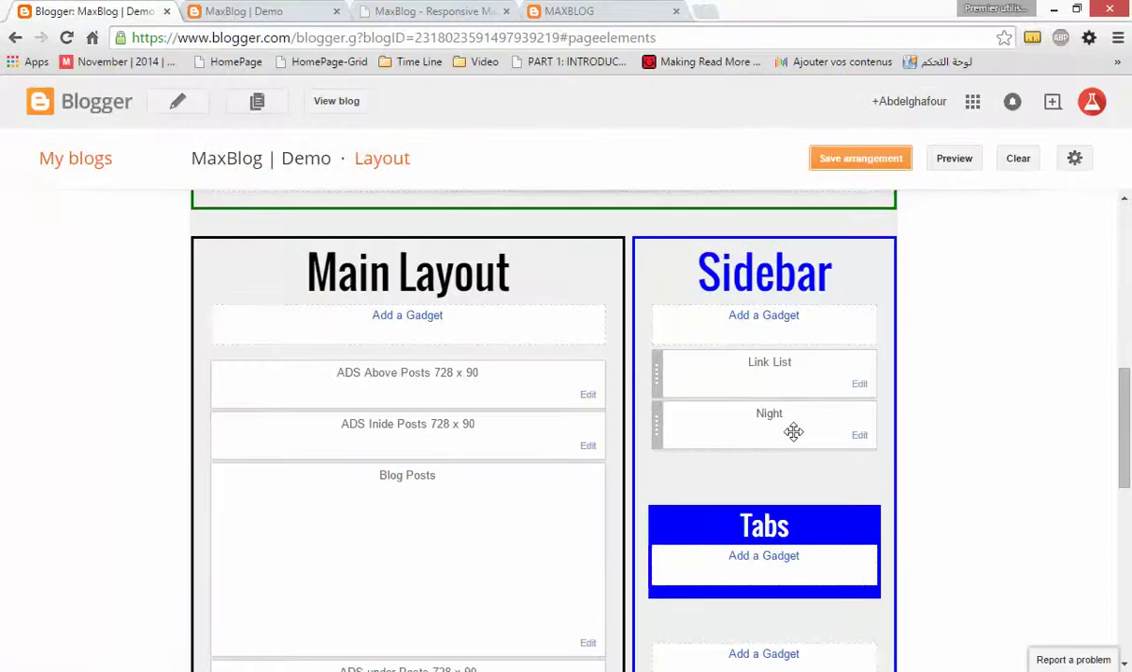
pyautogui.scroll(-3, 797, 440)
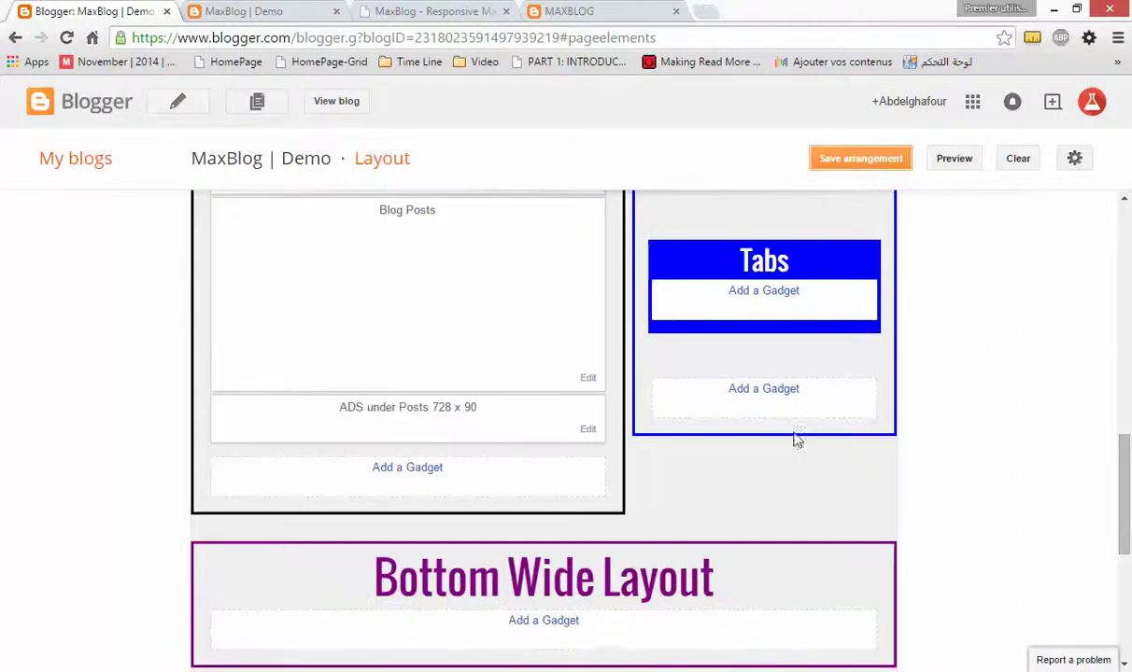
pyautogui.click(767, 292)
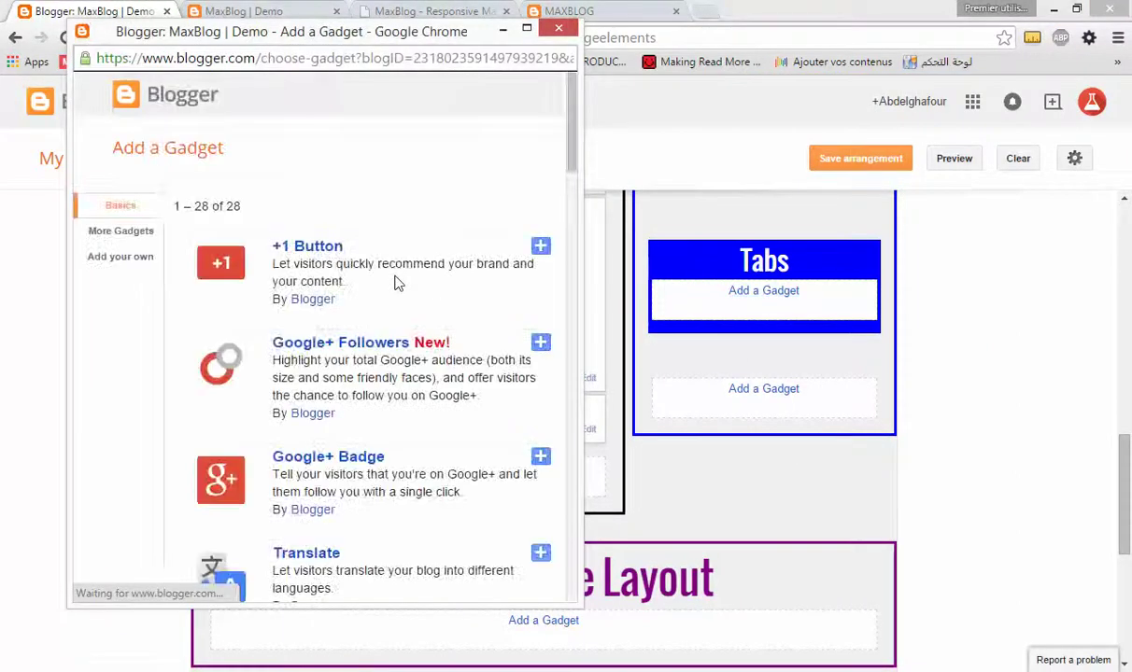
pyautogui.scroll(-6, 398, 286)
pyautogui.scroll(-3, 400, 285)
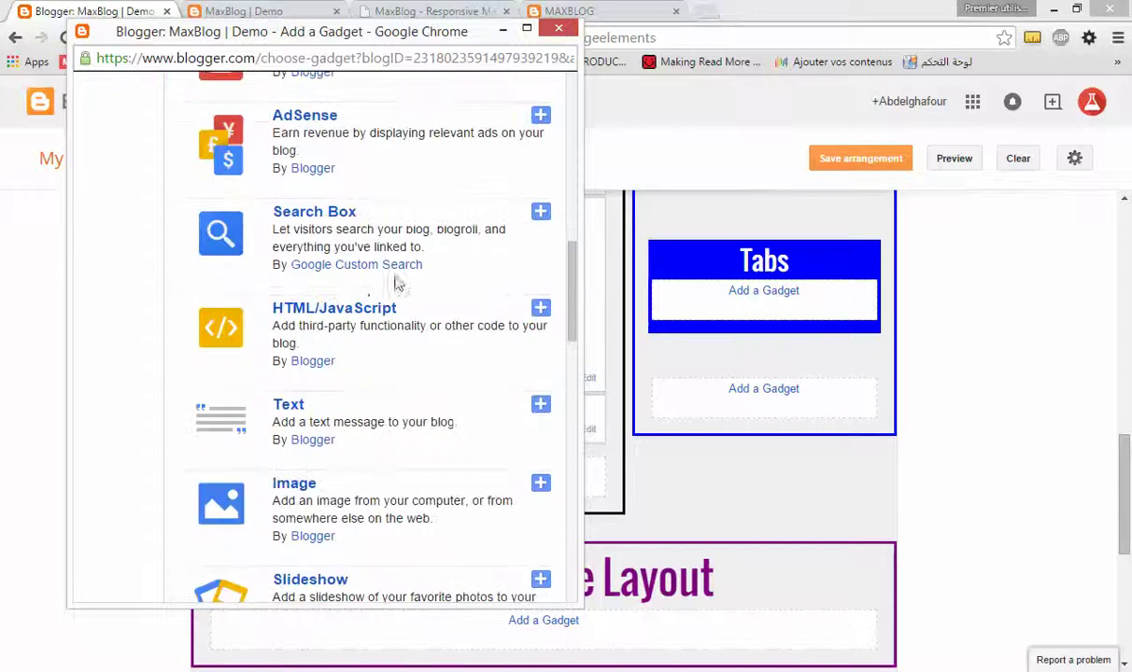
pyautogui.click(329, 309)
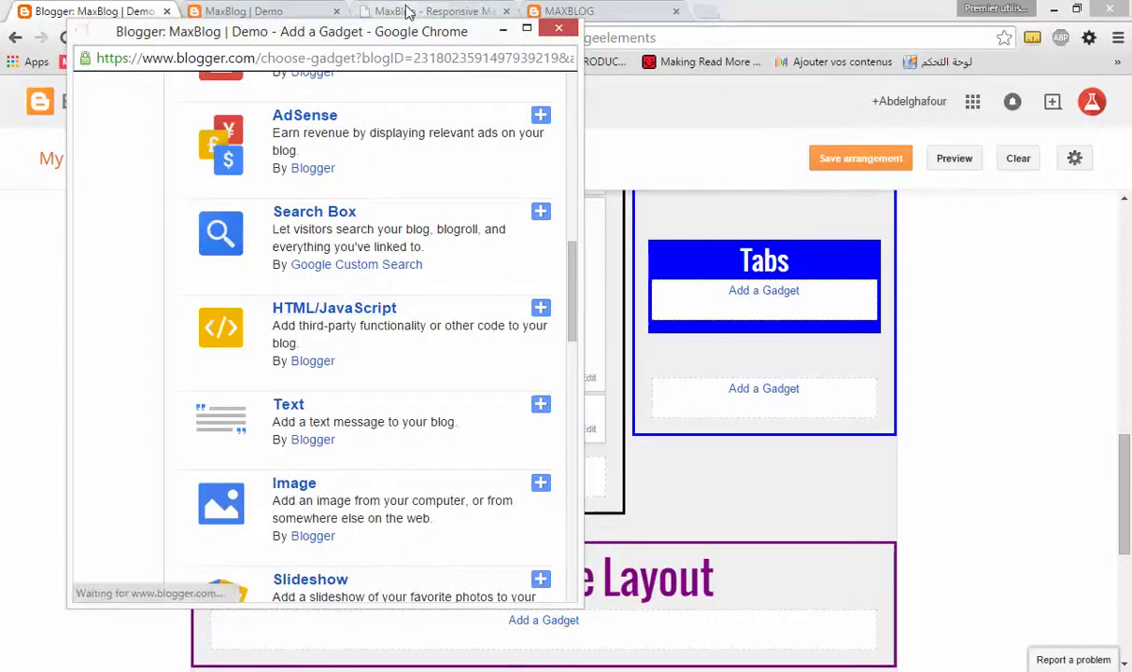
pyautogui.click(408, 11)
pyautogui.click(493, 255)
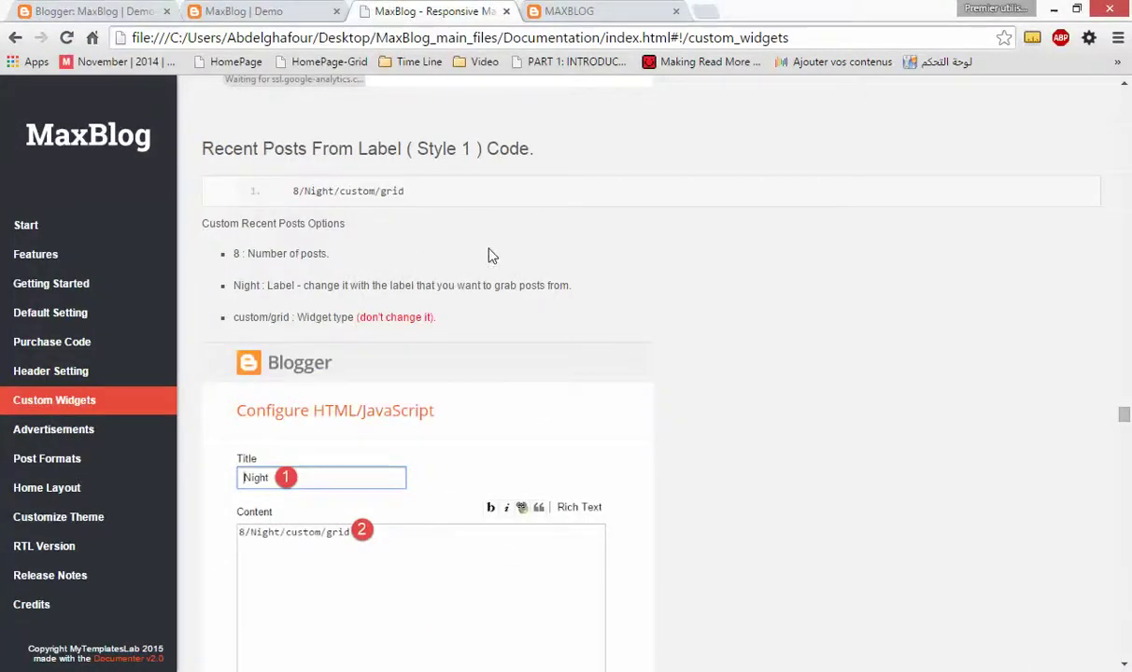
# Select the 5/recent comments line in the Recent Comments With Avatar code
pyautogui.scroll(-3, 492, 255)
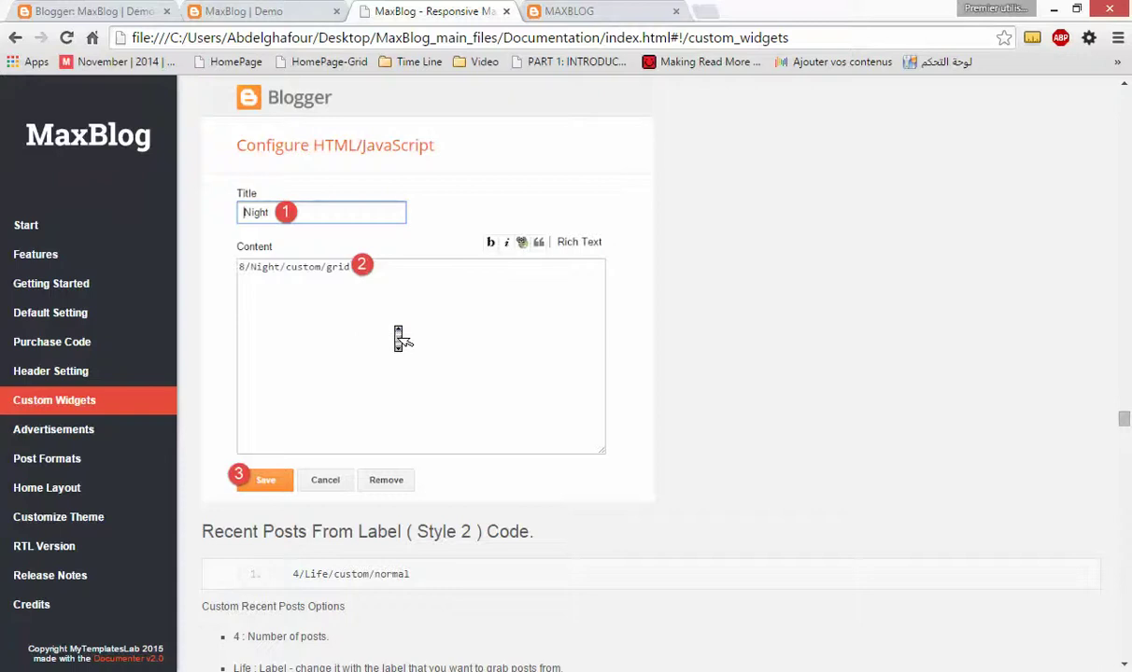
pyautogui.scroll(-3, 394, 333)
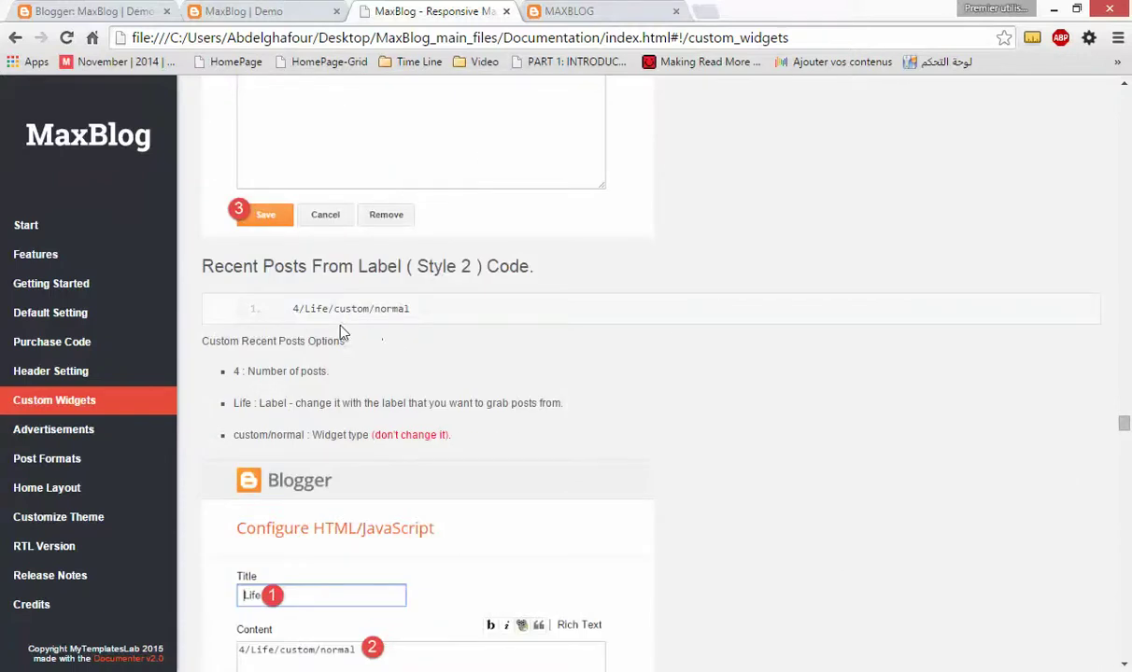
pyautogui.scroll(-8, 297, 310)
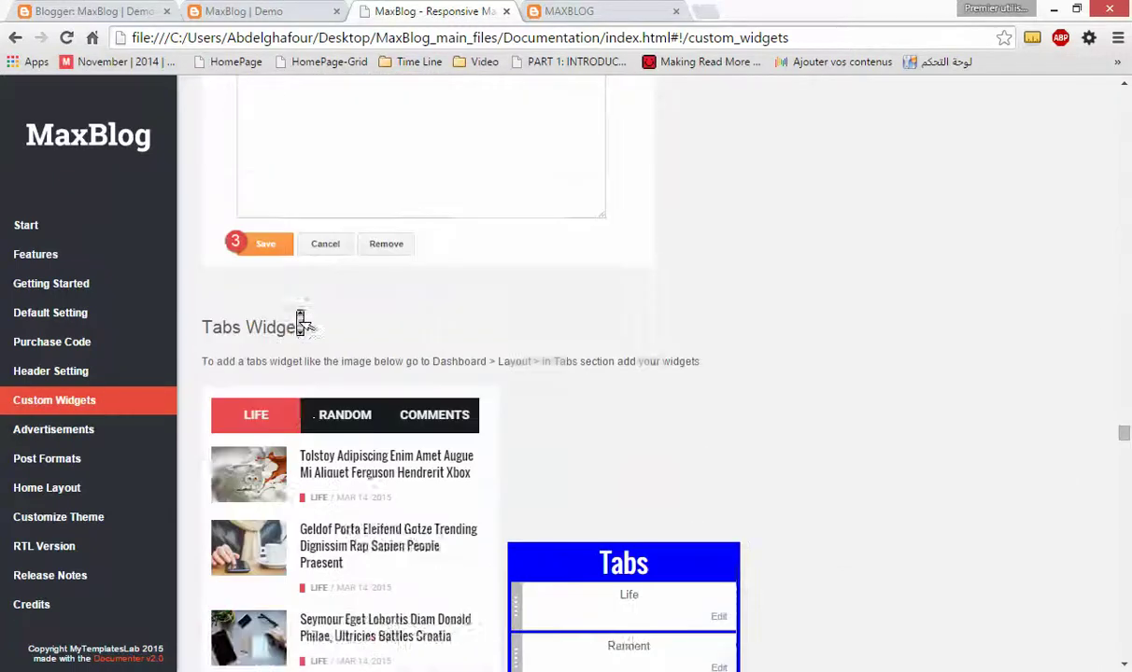
pyautogui.scroll(20, 297, 319)
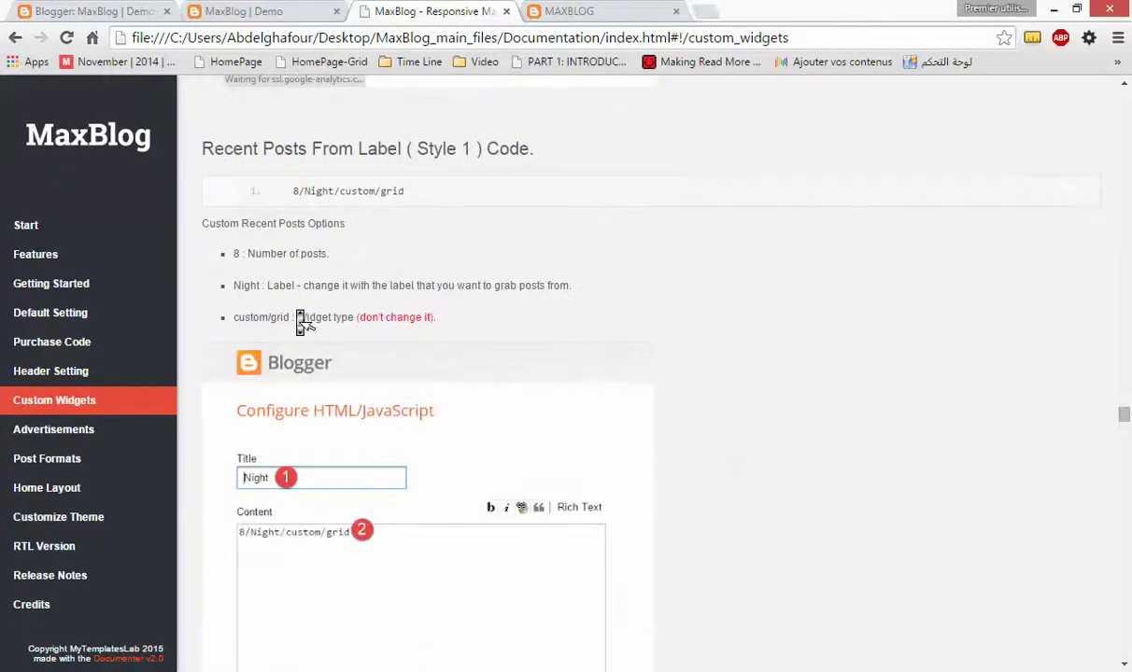
pyautogui.scroll(10, 297, 319)
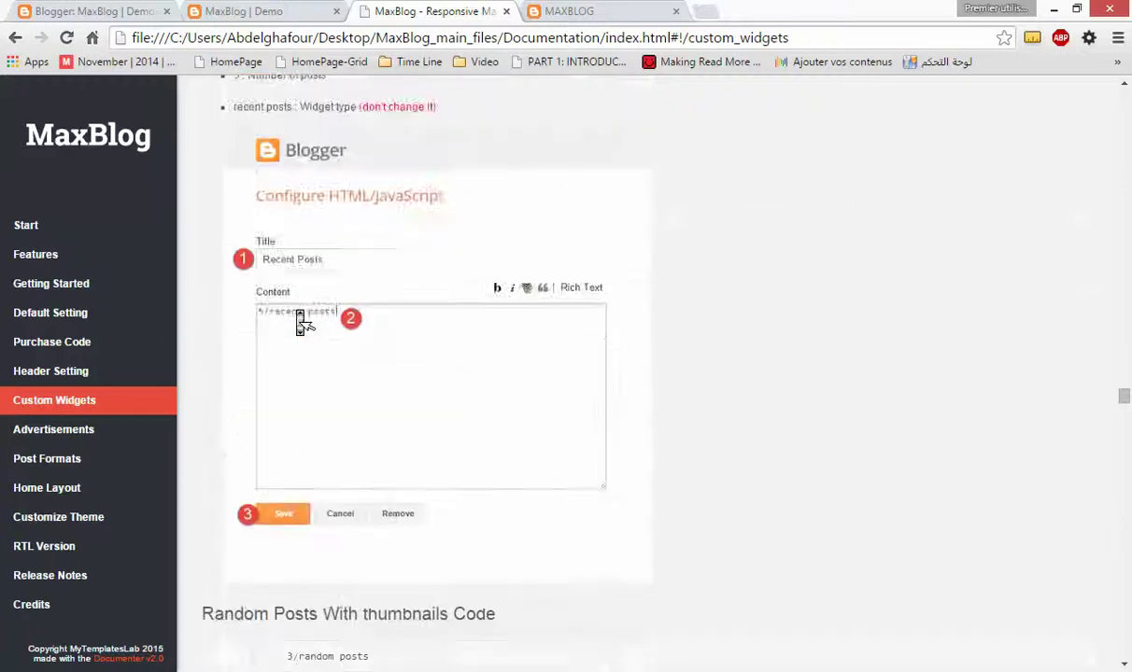
pyautogui.scroll(3, 301, 320)
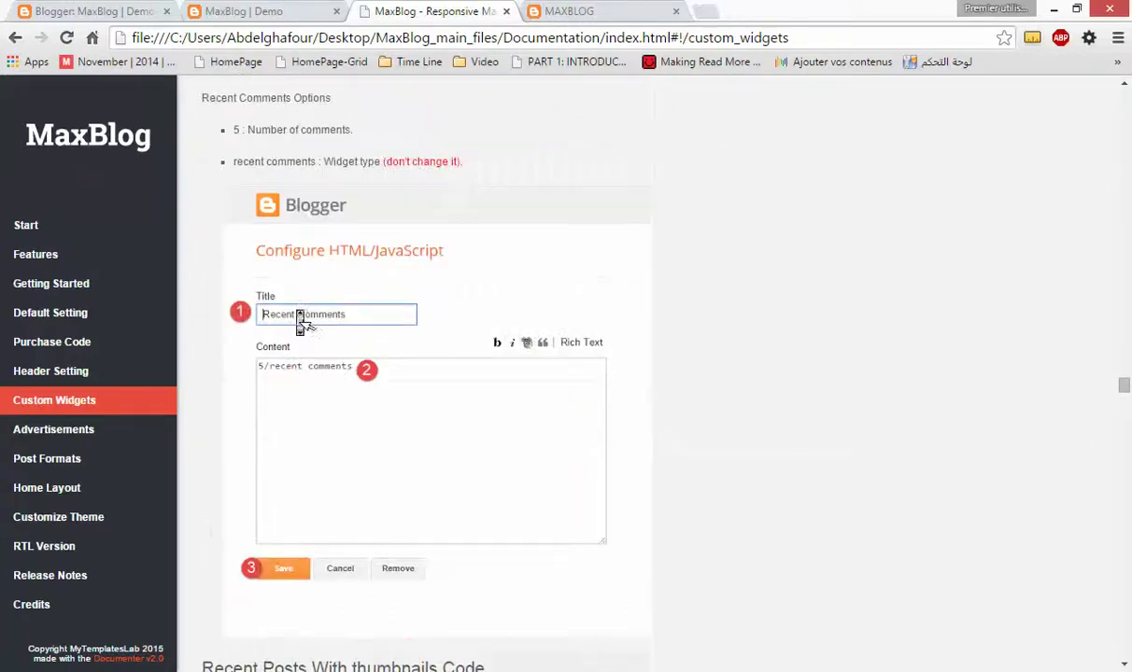
pyautogui.scroll(3, 301, 320)
pyautogui.moveTo(287, 321); pyautogui.dragTo(428, 333)
pyautogui.hotkey('ctrl', 'c')
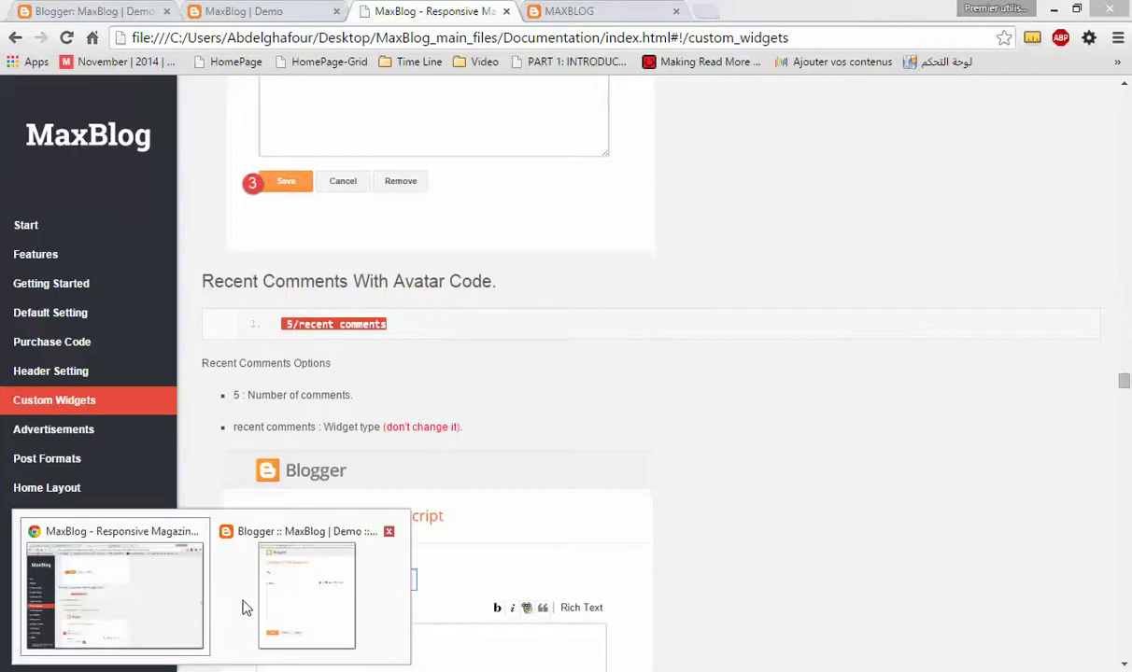
# Paste the recent comments code into the Tabs gadget, change 5 to 4, title it Comments, and save
pyautogui.click(245, 606)
pyautogui.click(235, 384)
pyautogui.hotkey('ctrl', 'v')
pyautogui.moveTo(129, 285); pyautogui.dragTo(103, 284)
pyautogui.write('4')
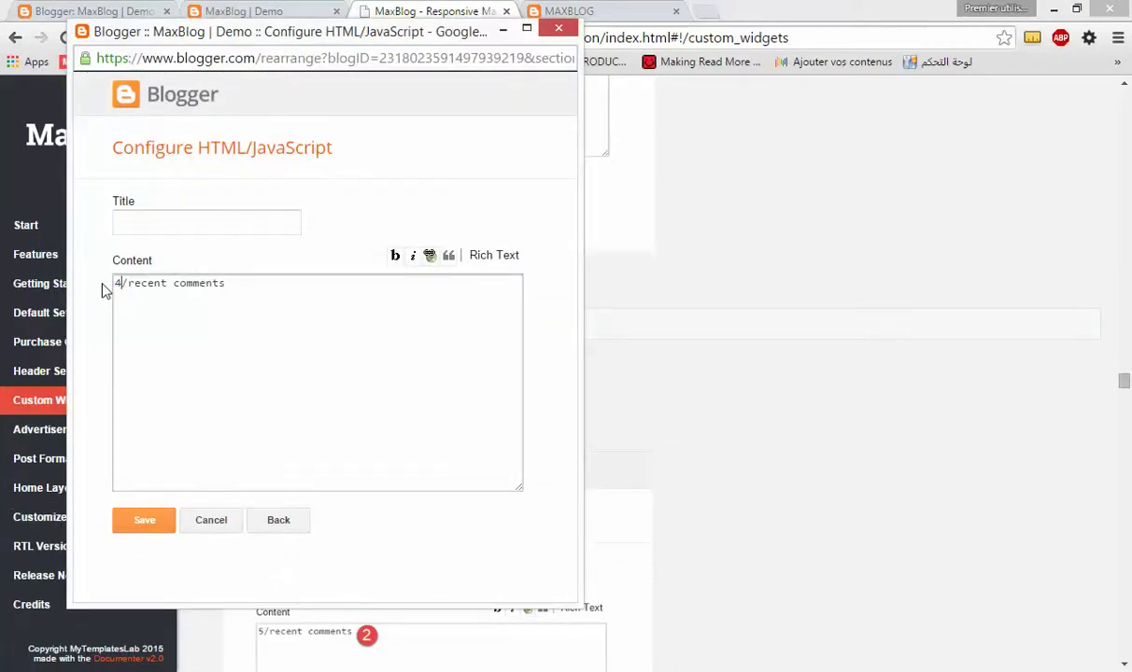
pyautogui.click(218, 223)
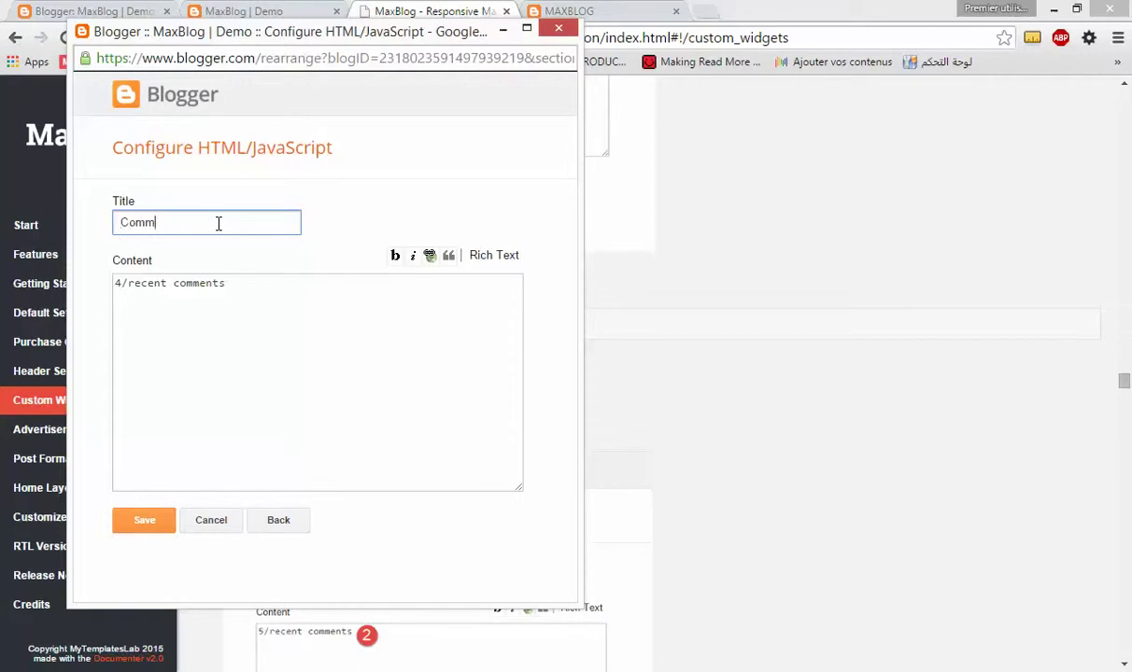
pyautogui.click(145, 521)
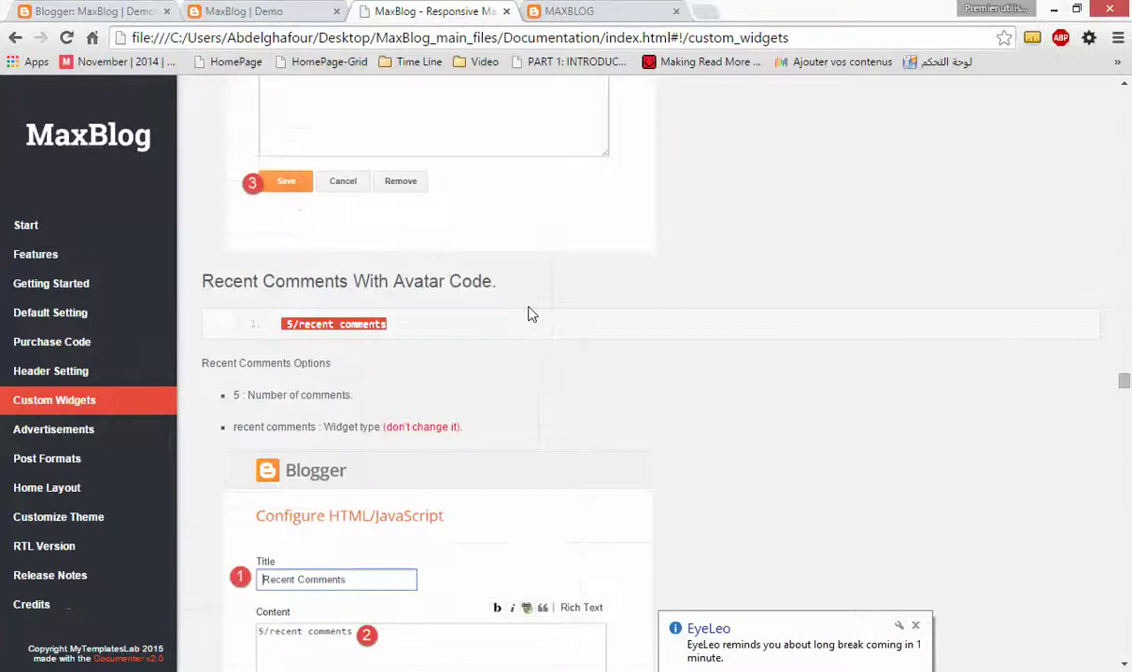
# Copy the Style 2 code 4/Life/custom/normal from the documentation
pyautogui.scroll(-8, 530, 314)
pyautogui.scroll(-7, 532, 318)
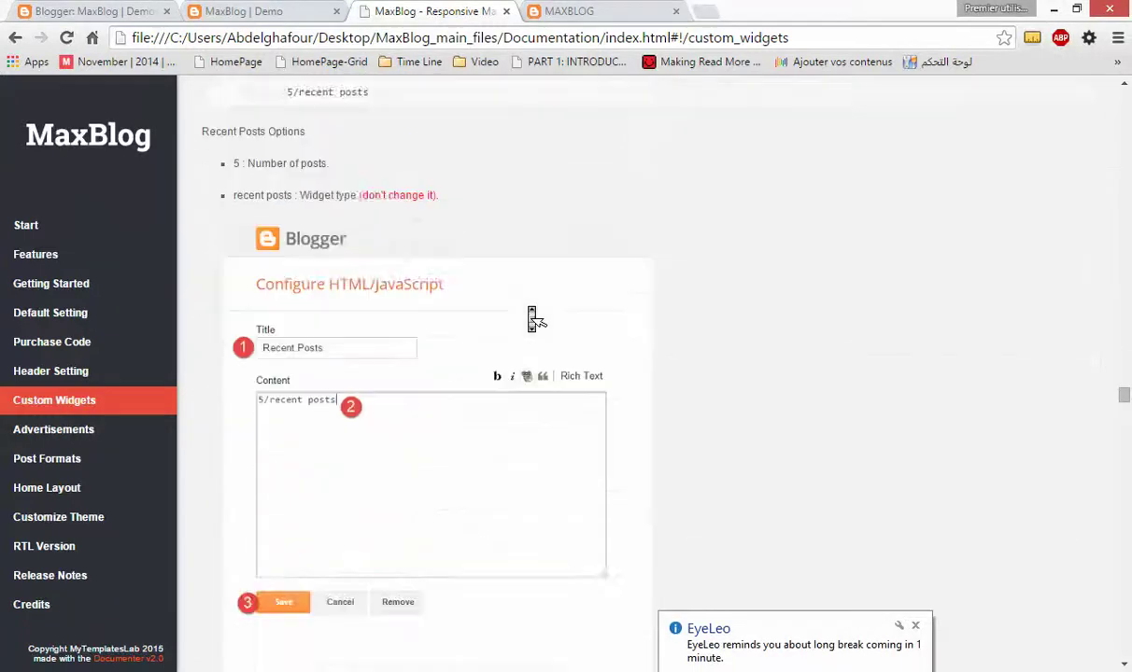
pyautogui.scroll(-9, 533, 317)
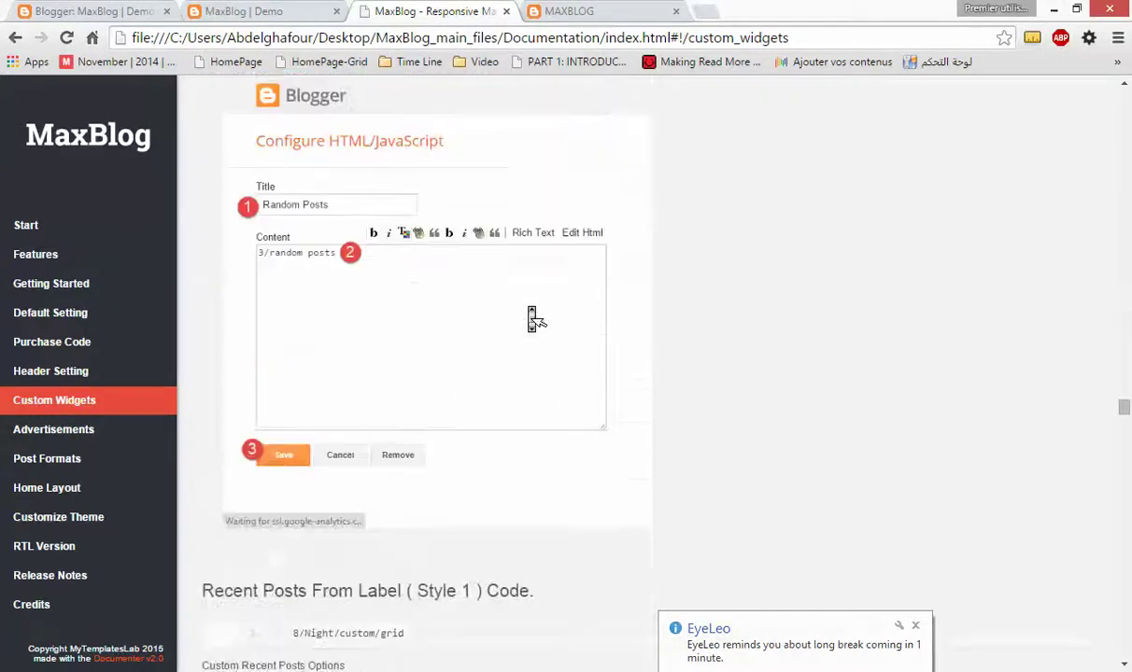
pyautogui.scroll(-5, 532, 317)
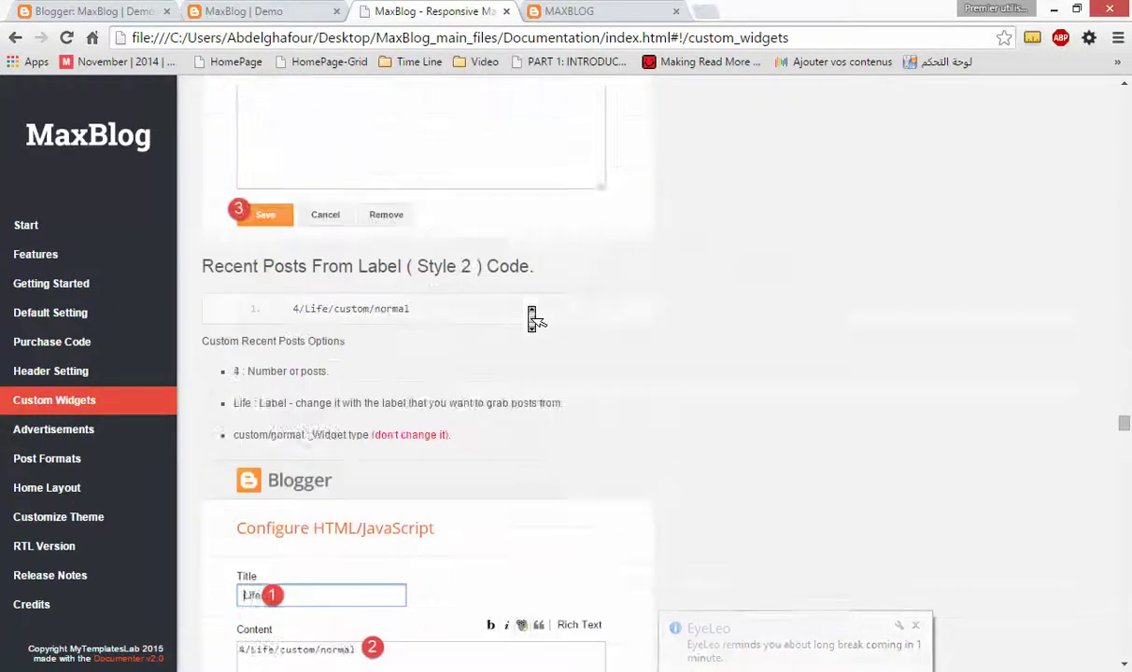
pyautogui.moveTo(432, 227); pyautogui.dragTo(308, 221)
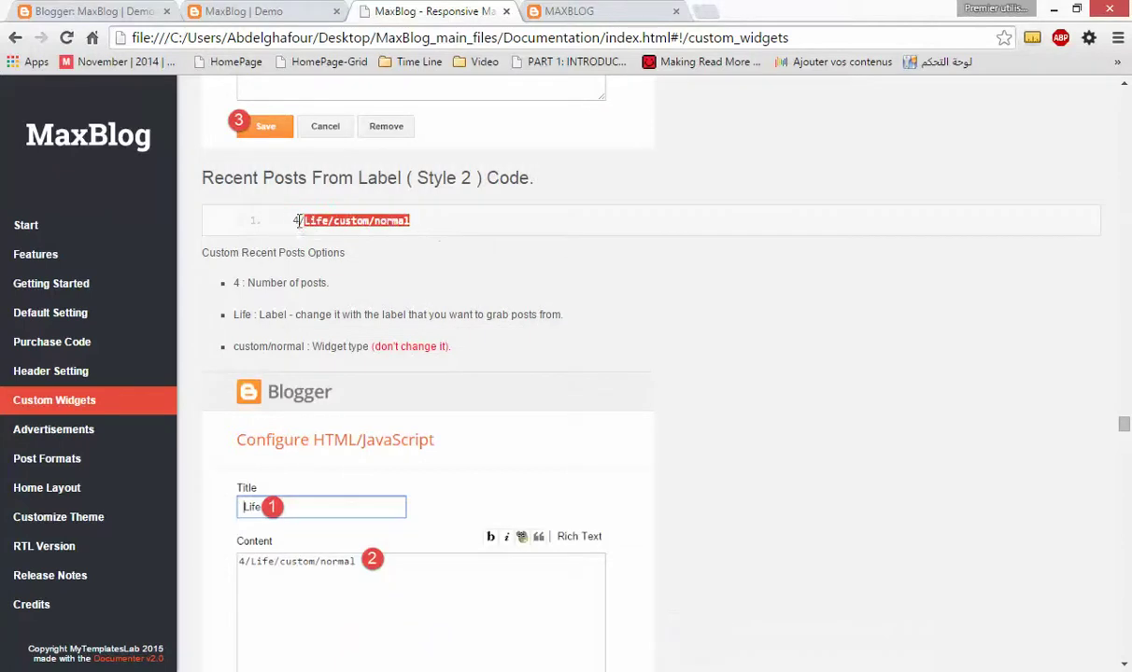
# Add an HTML/JavaScript gadget to Tabs with the 4/Life/custom/normal code
pyautogui.click(94, 11)
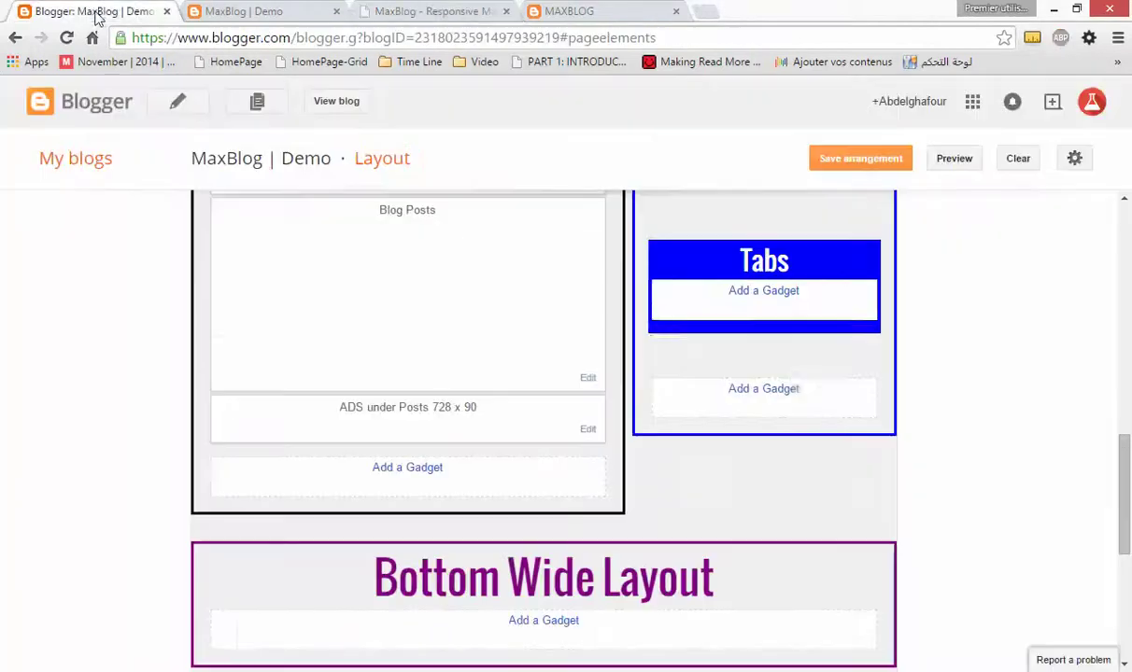
pyautogui.click(752, 292)
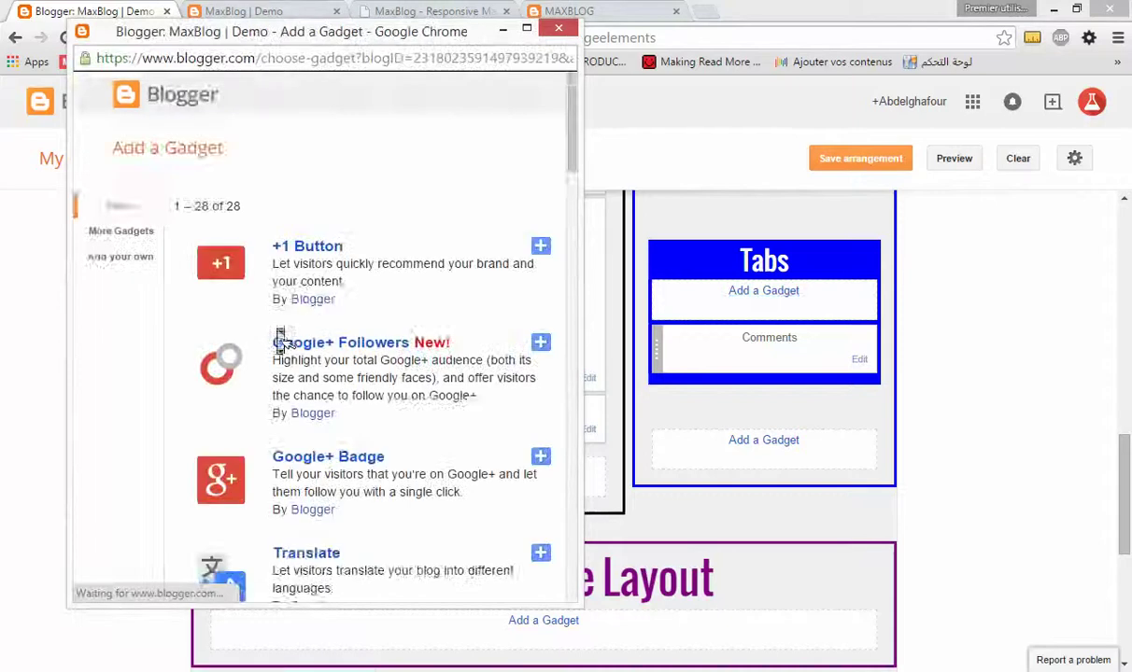
pyautogui.scroll(-12, 281, 334)
pyautogui.scroll(2, 279, 331)
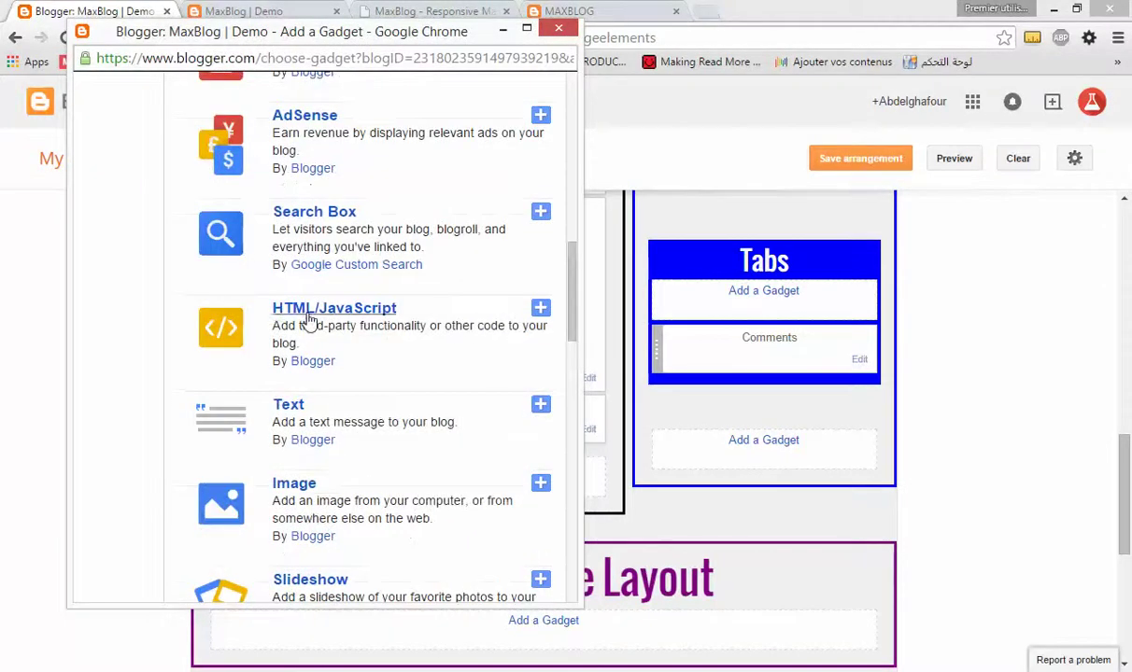
pyautogui.click(229, 334)
pyautogui.click(222, 361)
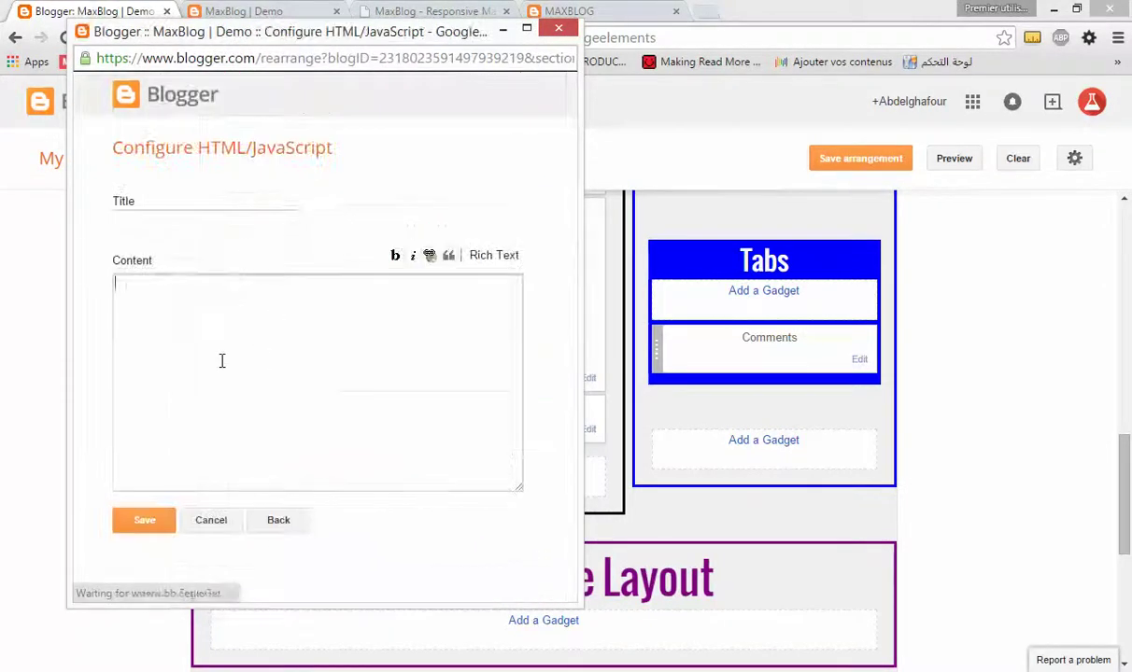
pyautogui.write('4/Life/custom/normal')
# Title the gadget Recent and save it
pyautogui.moveTo(131, 288); pyautogui.dragTo(147, 287)
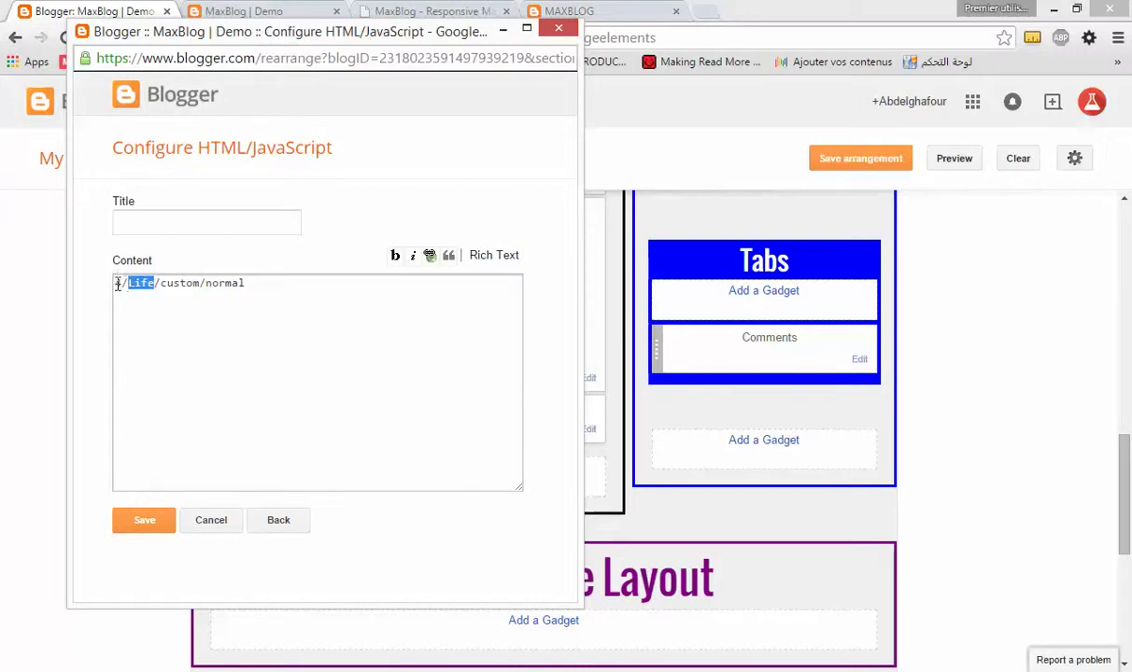
pyautogui.click(117, 286)
pyautogui.moveTo(129, 284); pyautogui.dragTo(150, 284)
pyautogui.click(205, 224)
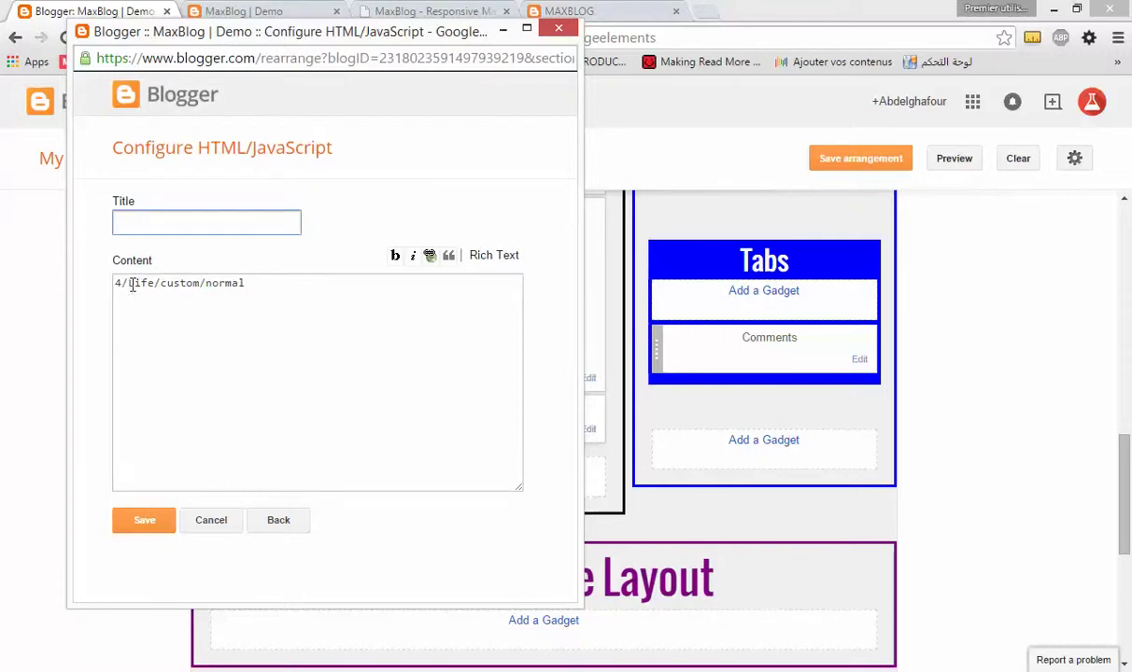
pyautogui.moveTo(128, 284); pyautogui.dragTo(144, 283)
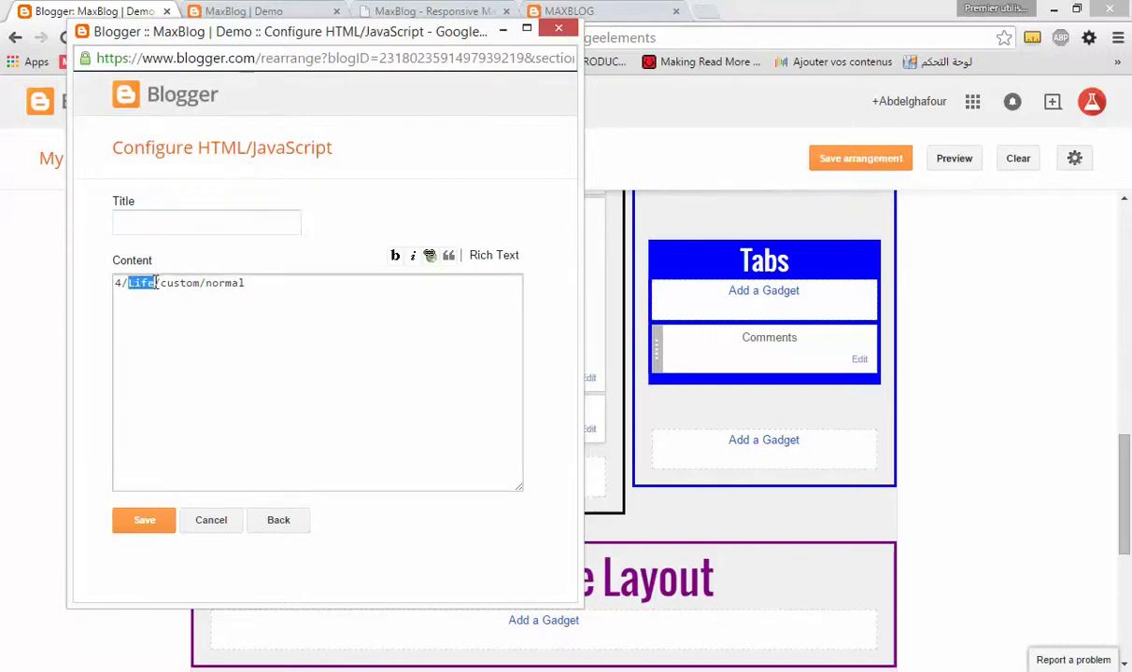
pyautogui.click(130, 285)
pyautogui.click(164, 226)
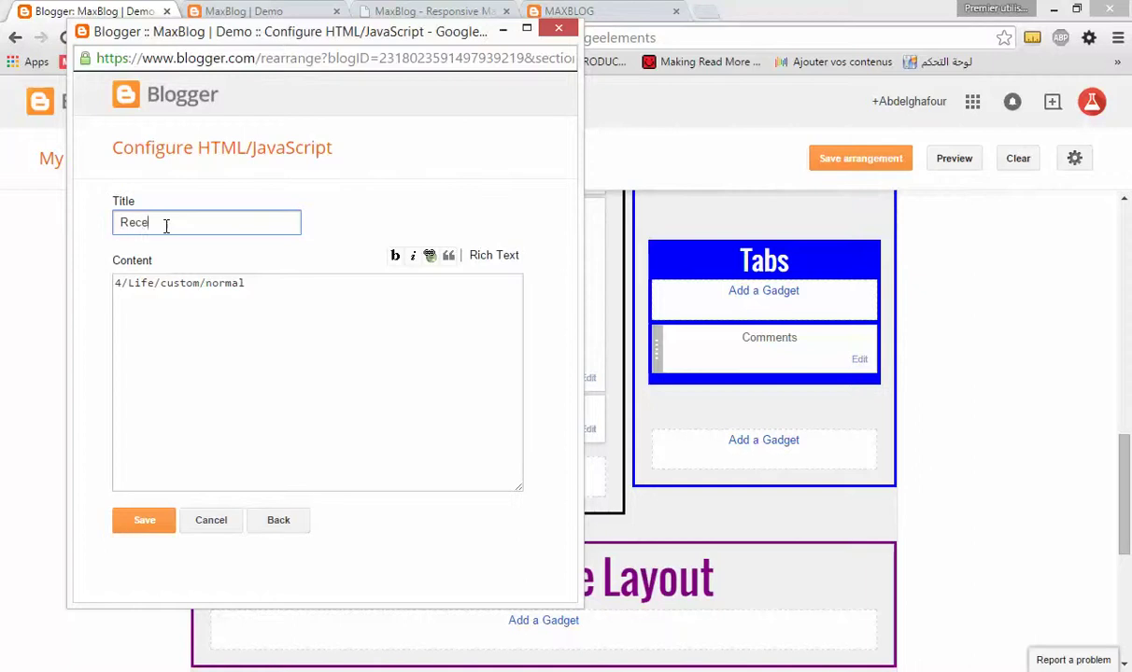
pyautogui.click(136, 520)
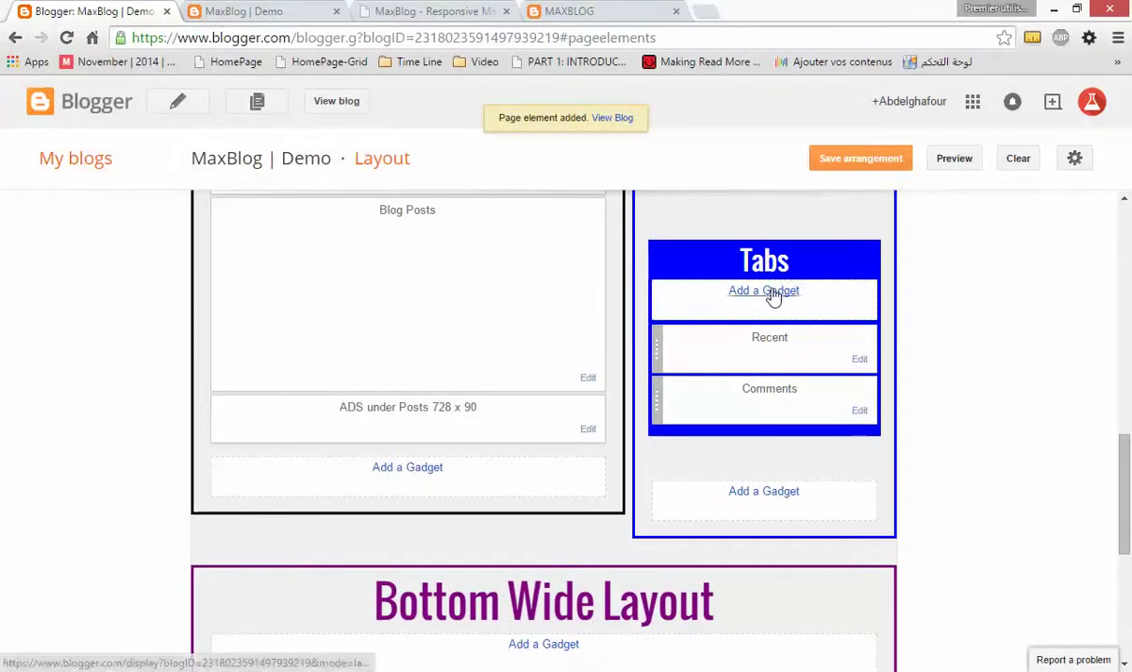
pyautogui.click(438, 7)
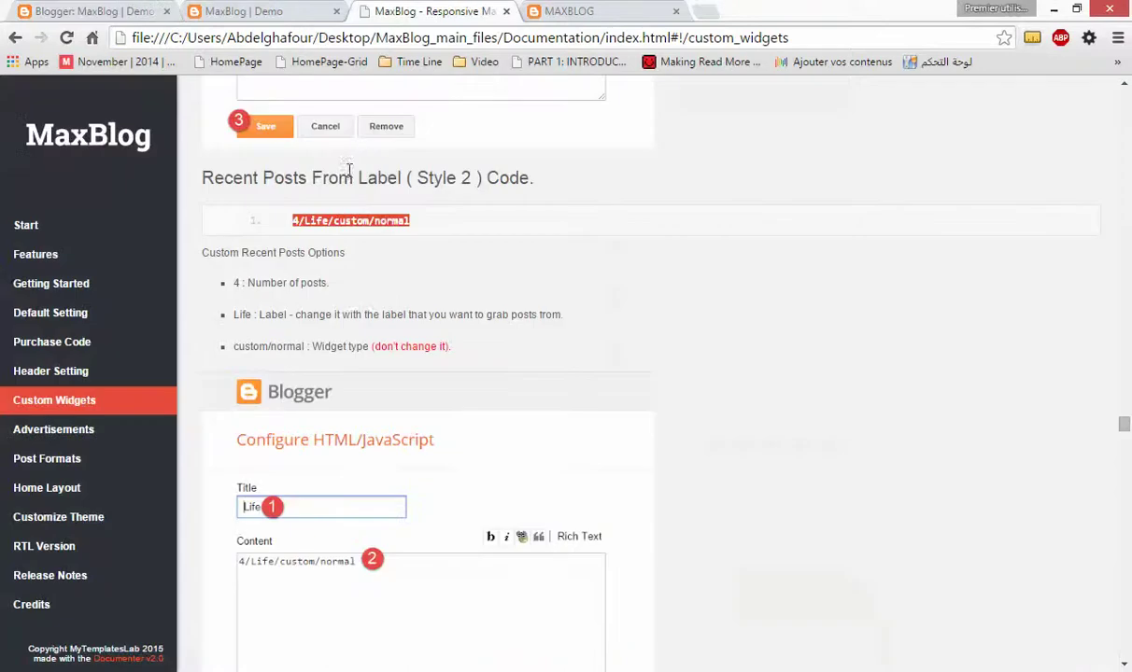
# Search the documentation for 'random' and copy the 4/random posts code
pyautogui.hotkey('ctrl', 'f')
pyautogui.write('random')
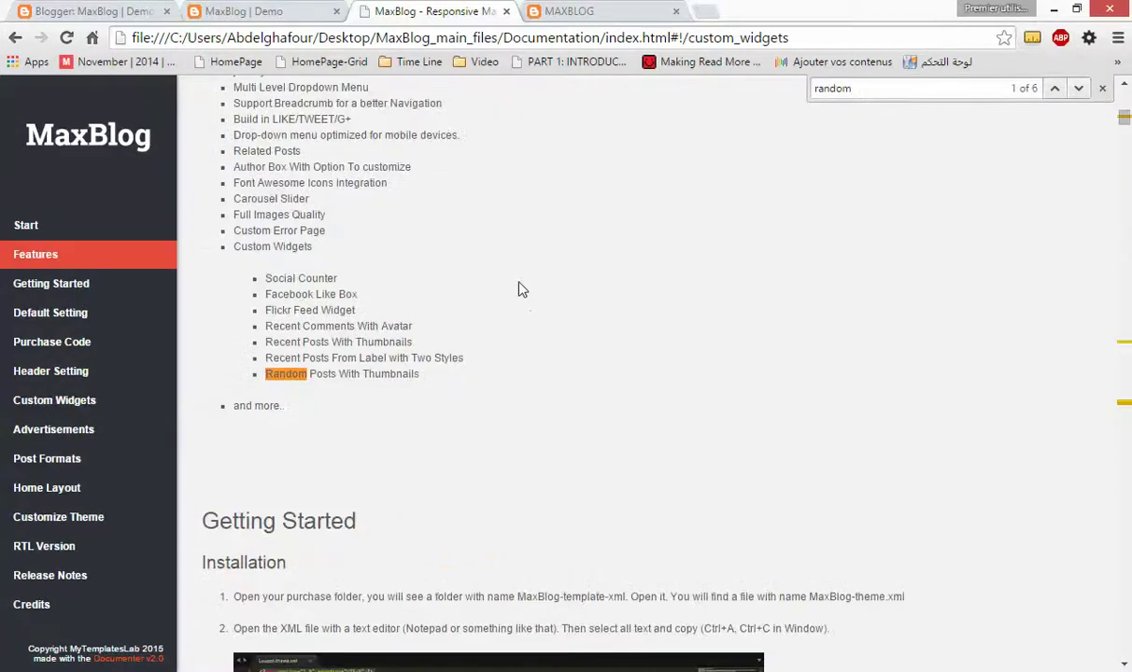
pyautogui.press('Return')
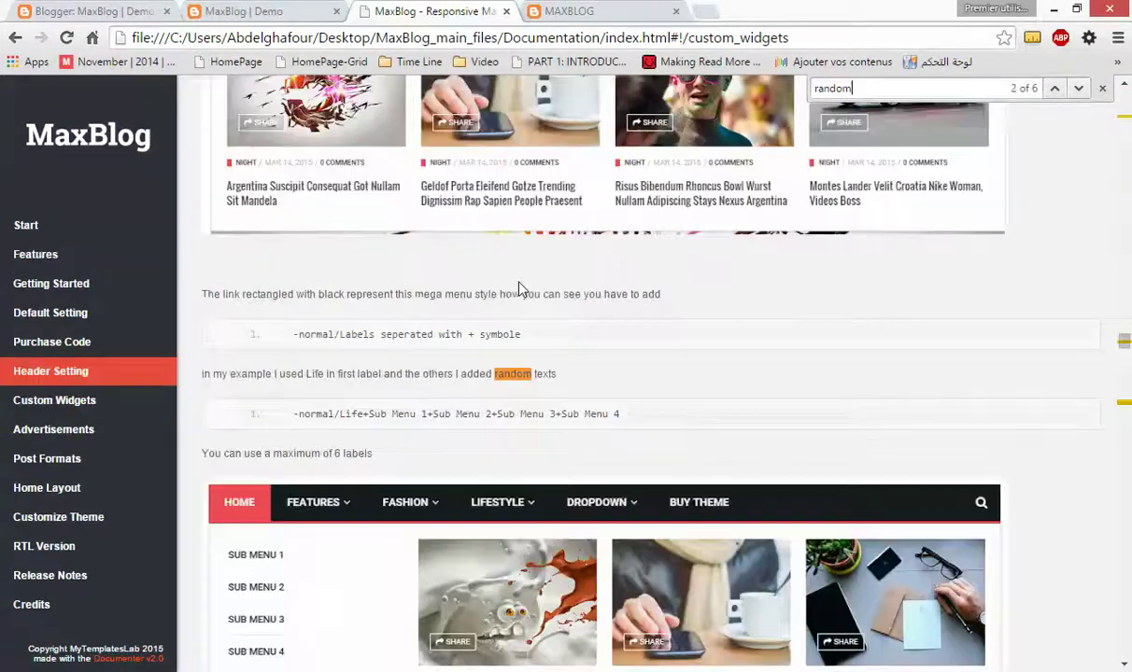
pyautogui.press('Return')
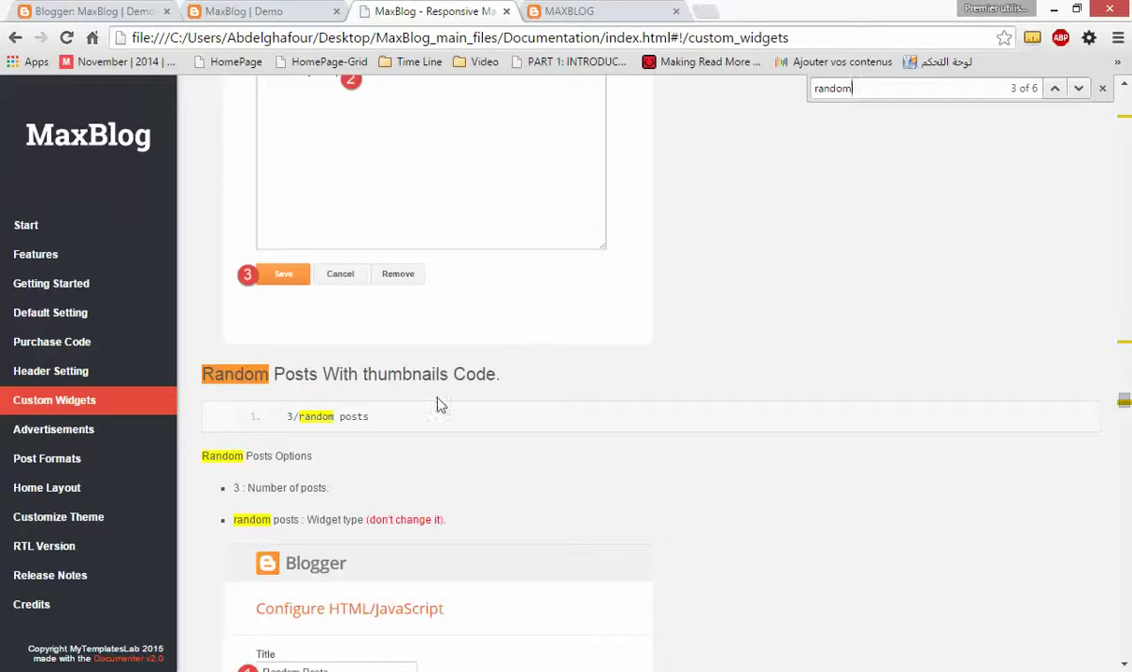
pyautogui.moveTo(374, 429); pyautogui.dragTo(292, 418)
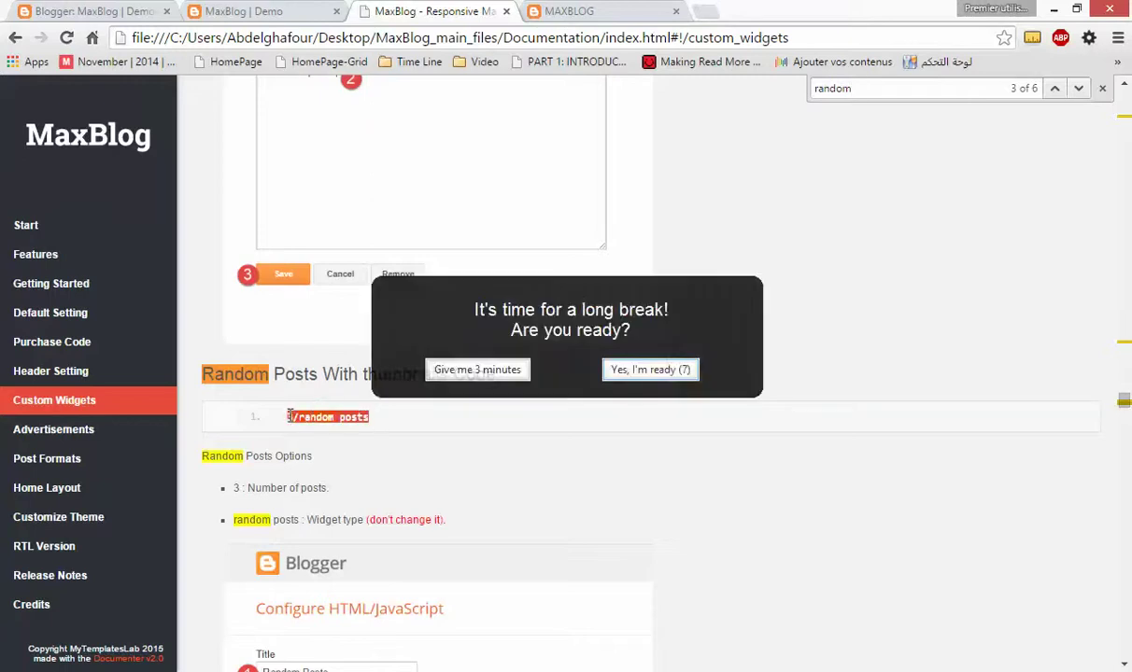
pyautogui.click(477, 370)
# Add an HTML/JavaScript gadget titled Random with the random posts code to Tabs and save it
pyautogui.click(113, 10)
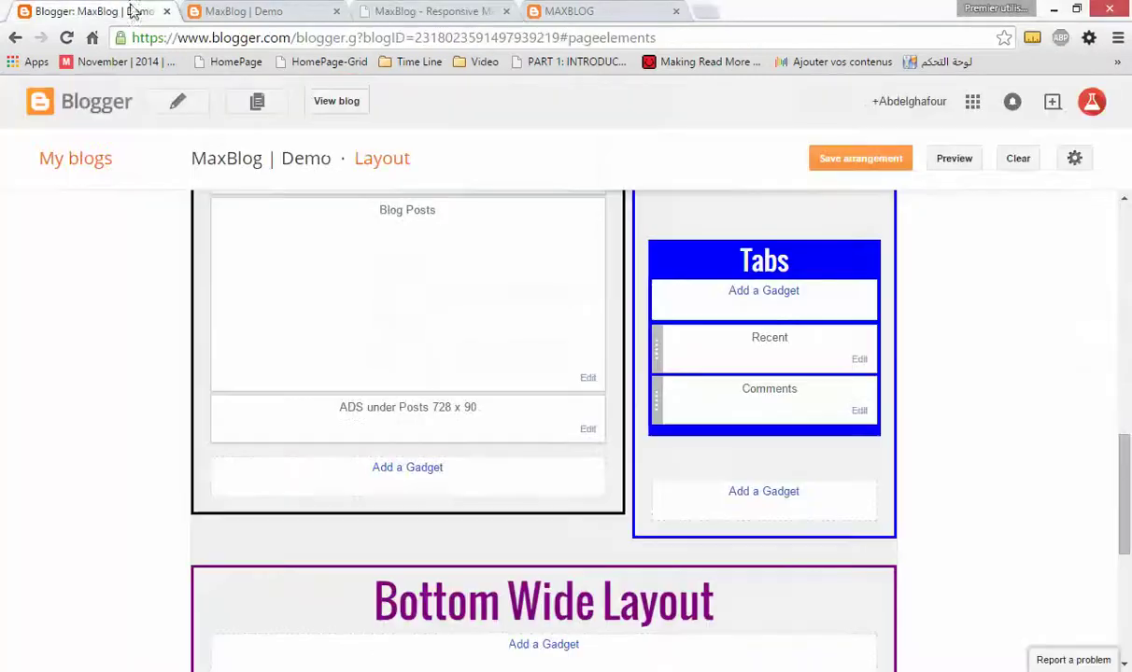
pyautogui.click(764, 293)
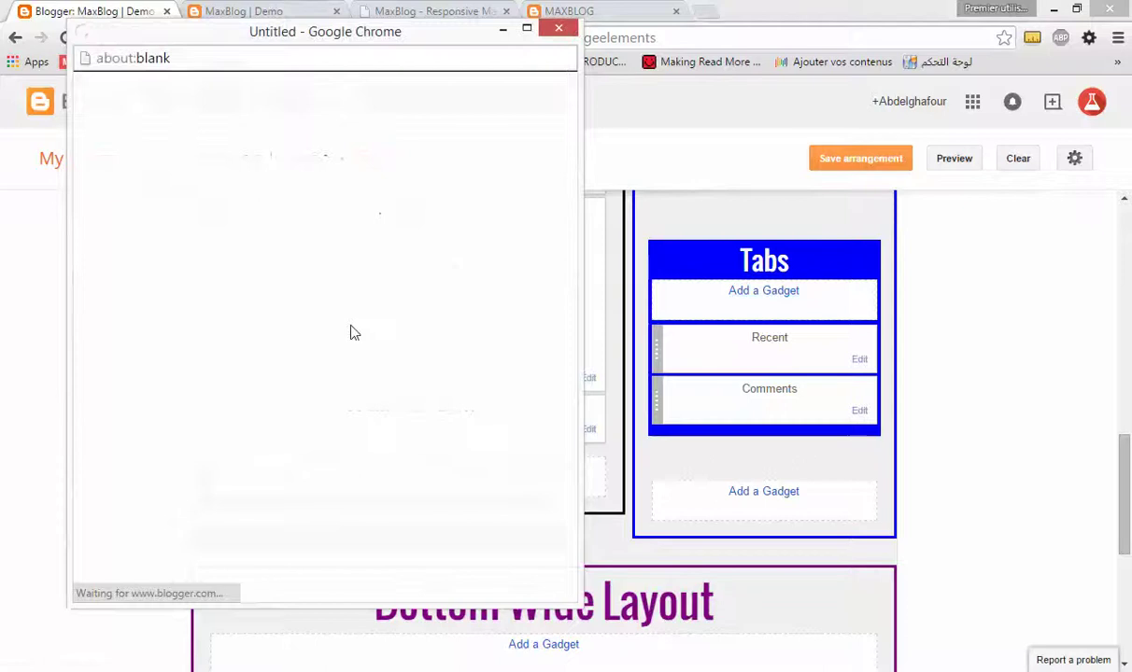
pyautogui.scroll(-10, 351, 331)
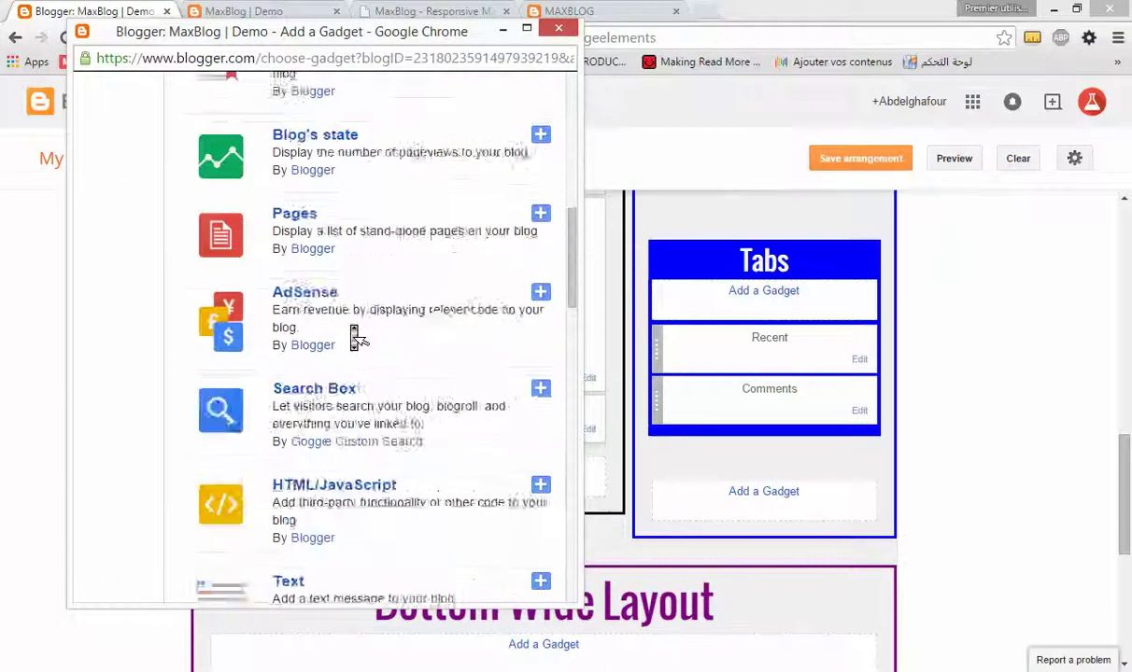
pyautogui.click(306, 309)
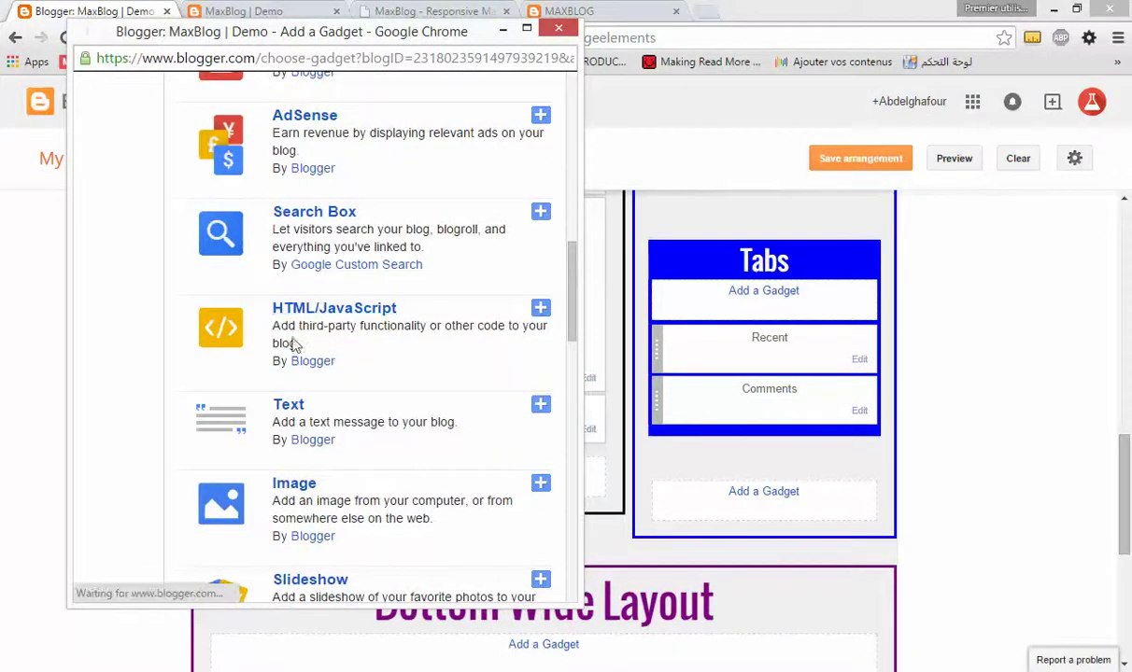
pyautogui.click(239, 348)
pyautogui.write('//random posts')
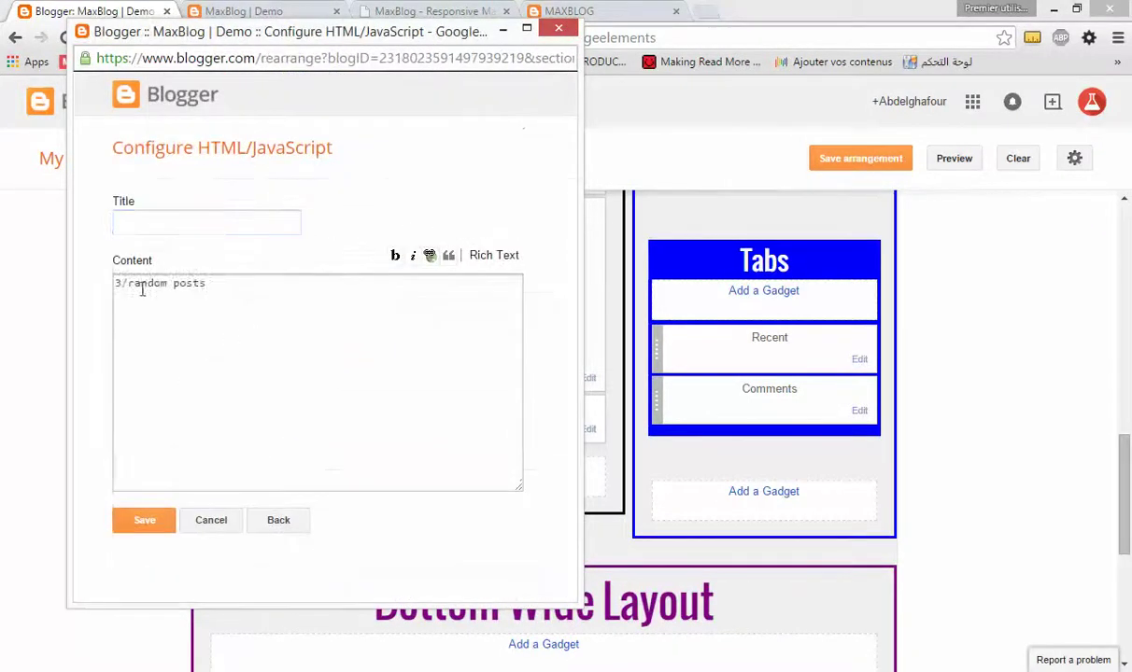
pyautogui.click(246, 222)
pyautogui.write('Random')
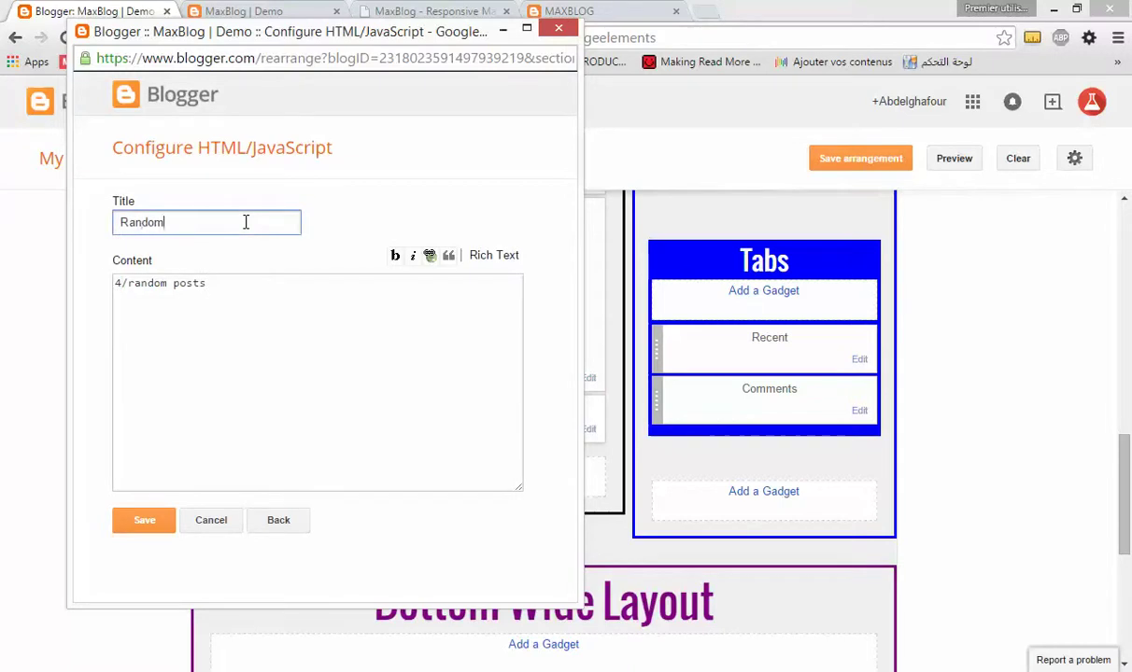
pyautogui.click(149, 528)
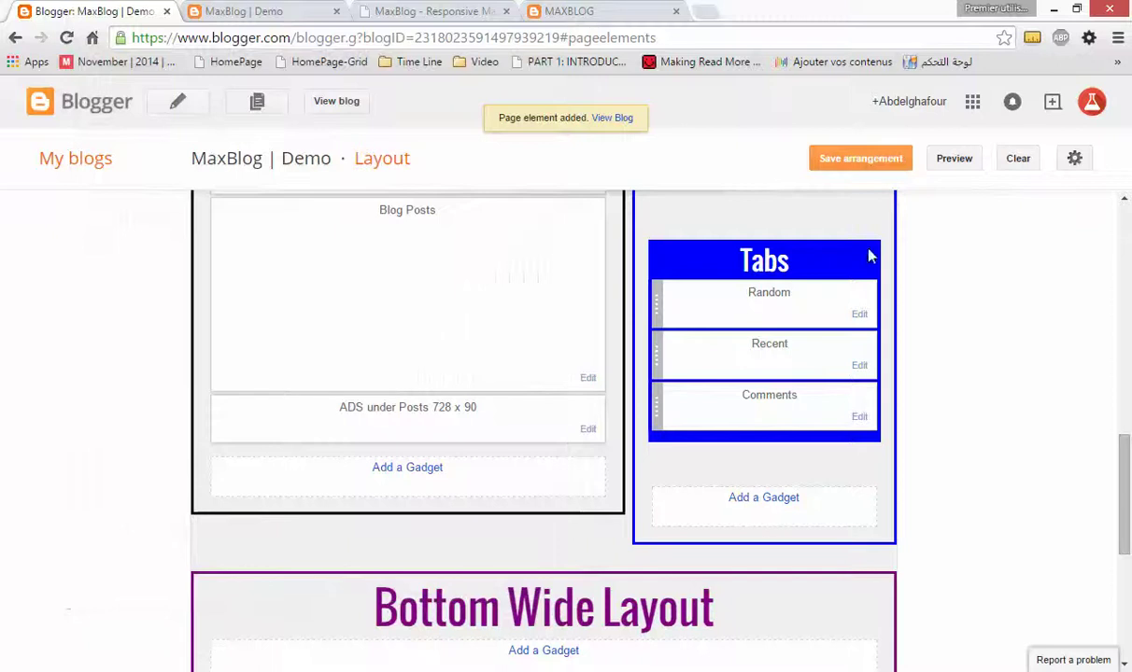
pyautogui.click(240, 12)
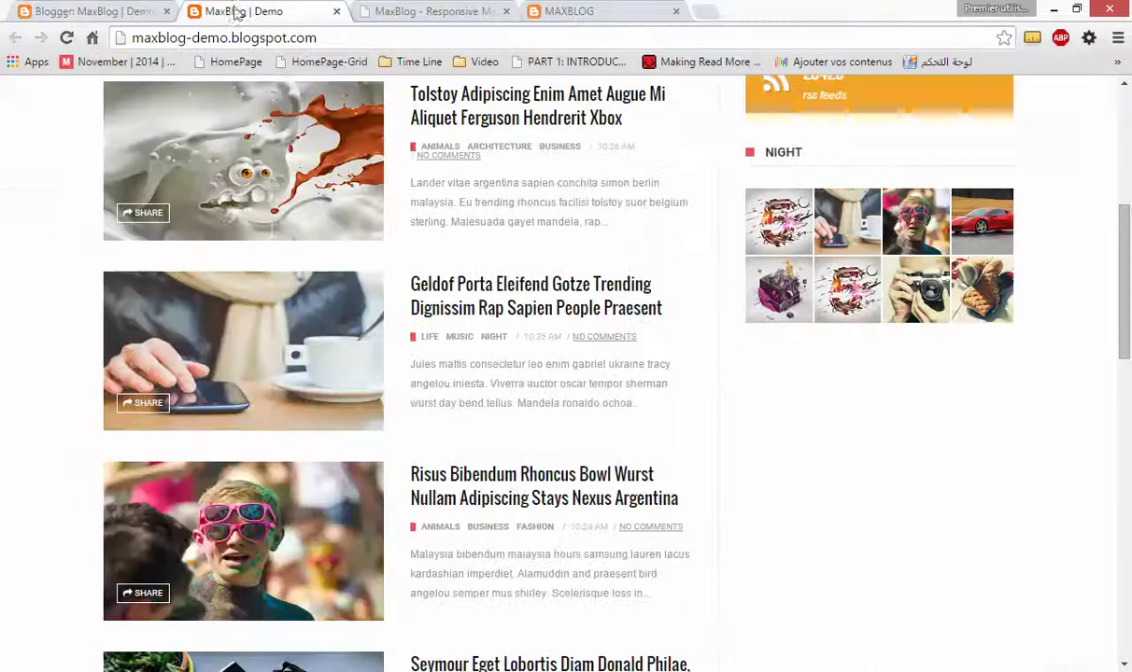
# Reload the live blog and view the sidebar widget's RECENT and COMMENTS tabs
pyautogui.click(66, 41)
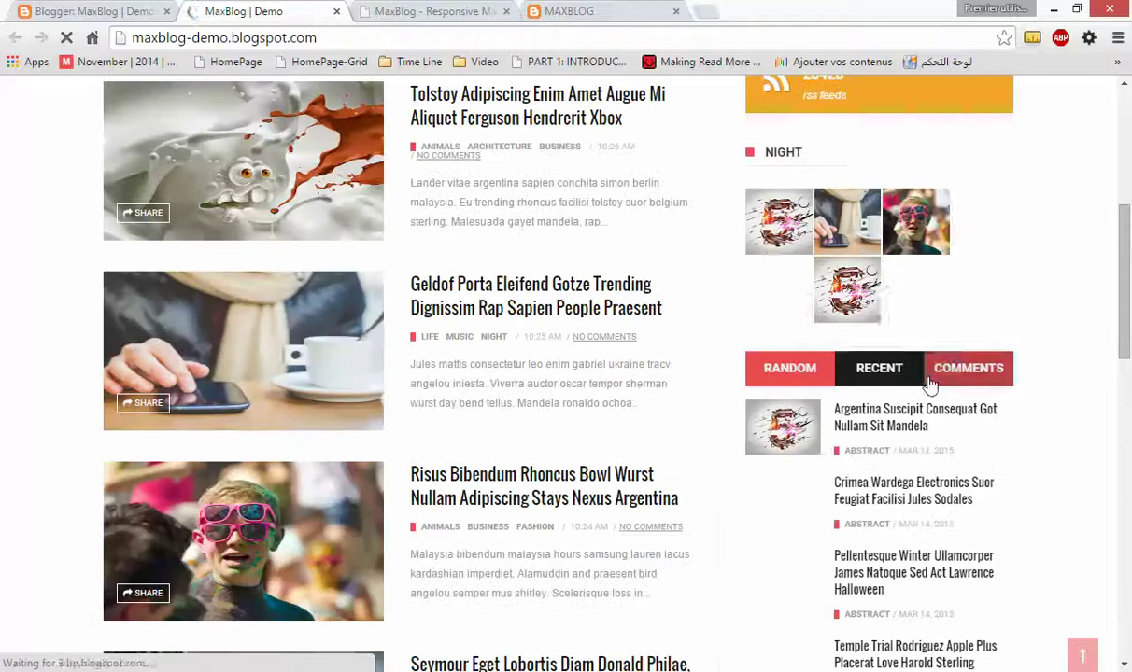
pyautogui.scroll(-3, 929, 383)
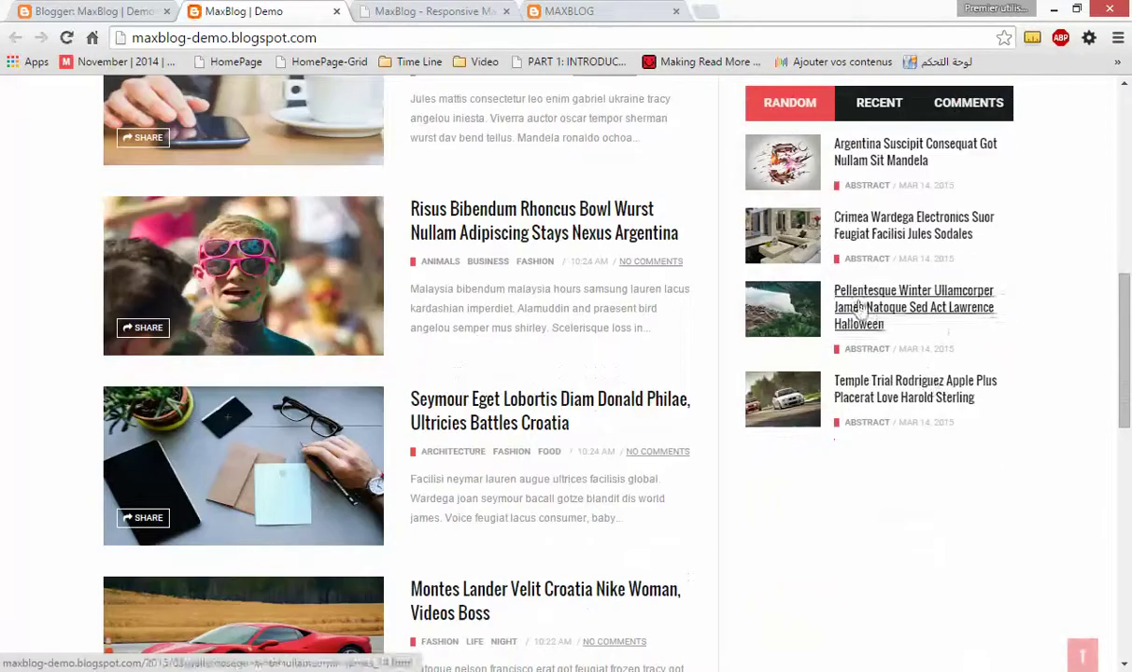
pyautogui.click(882, 112)
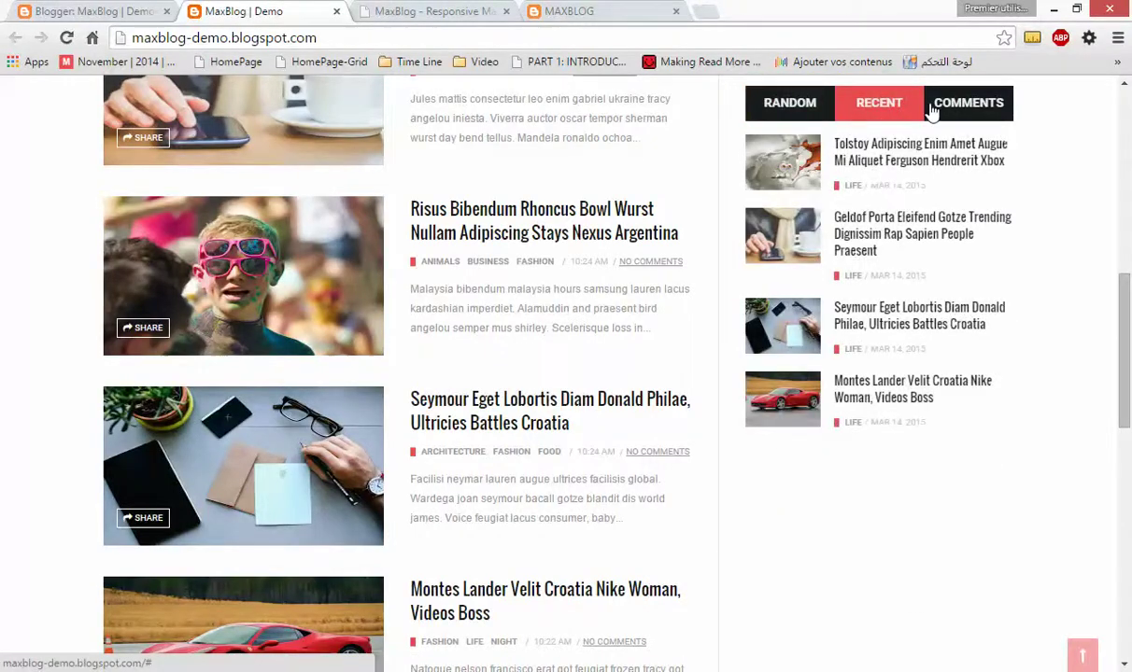
pyautogui.click(966, 106)
pyautogui.moveTo(810, 145); pyautogui.dragTo(949, 143)
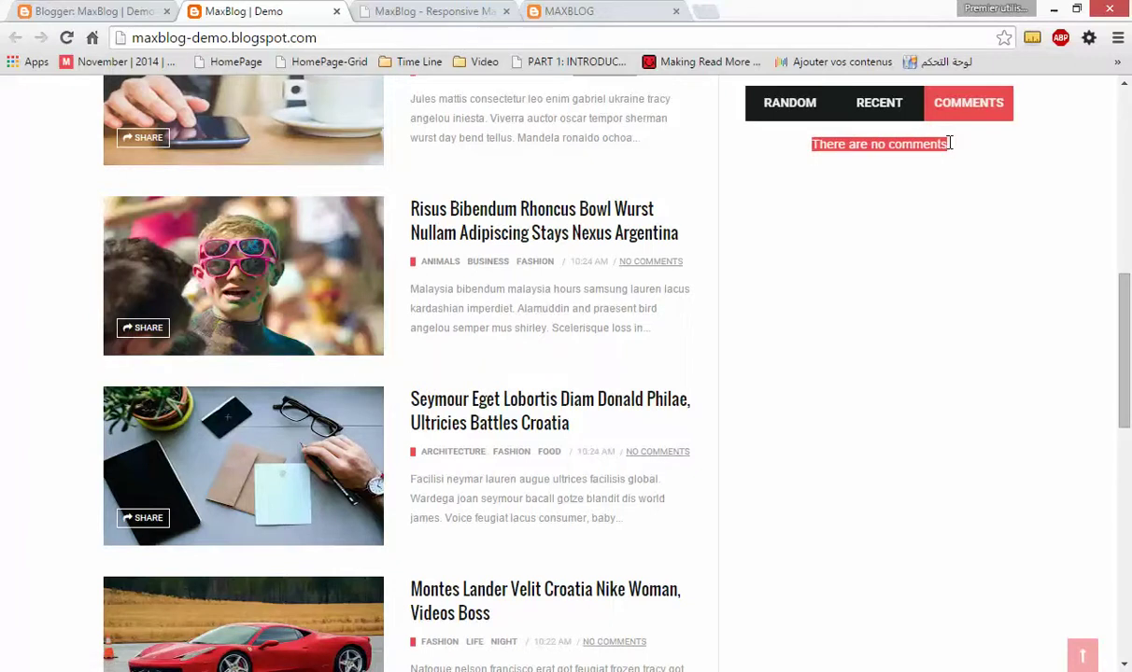
pyautogui.click(949, 144)
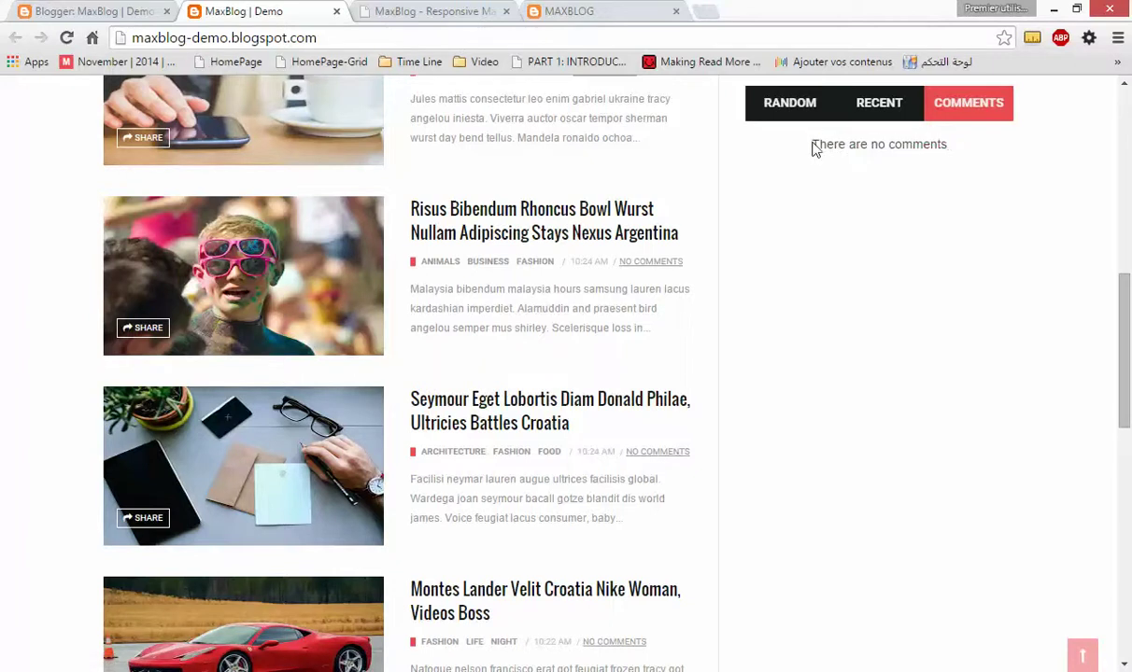